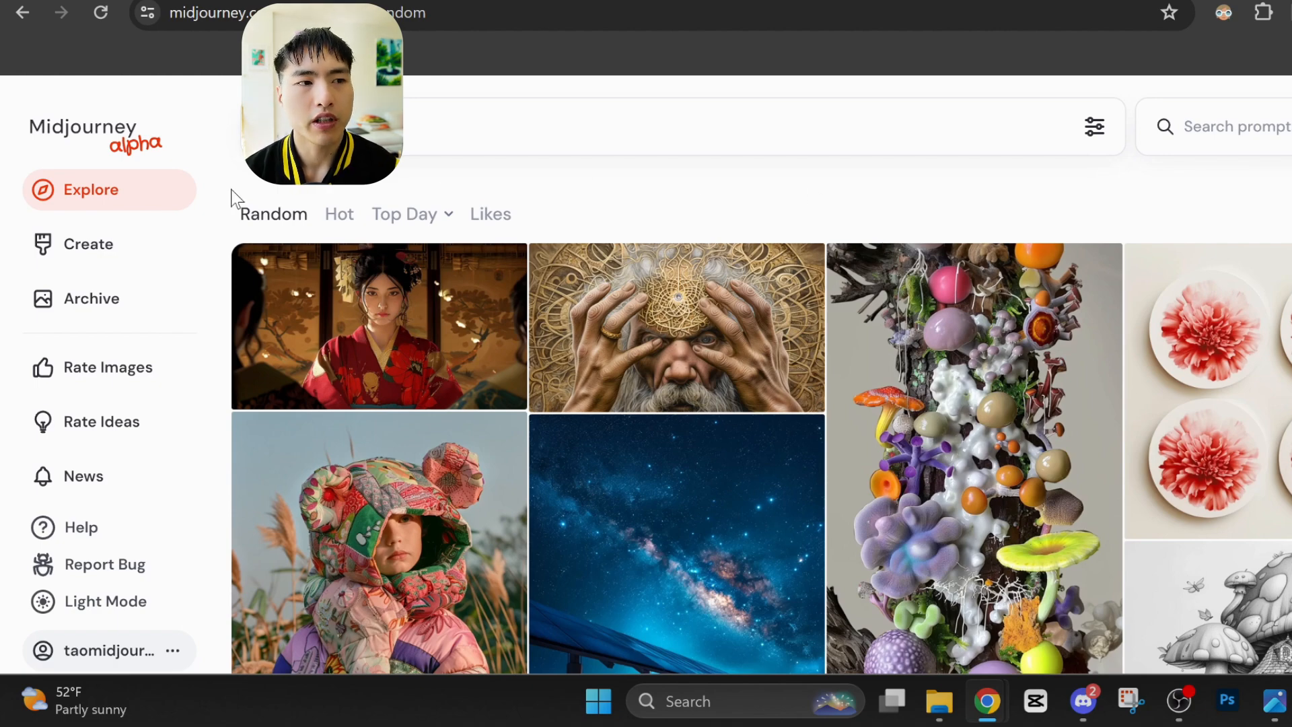
- Switch the site to dark mode and open the image creation page
left_click(101, 605)
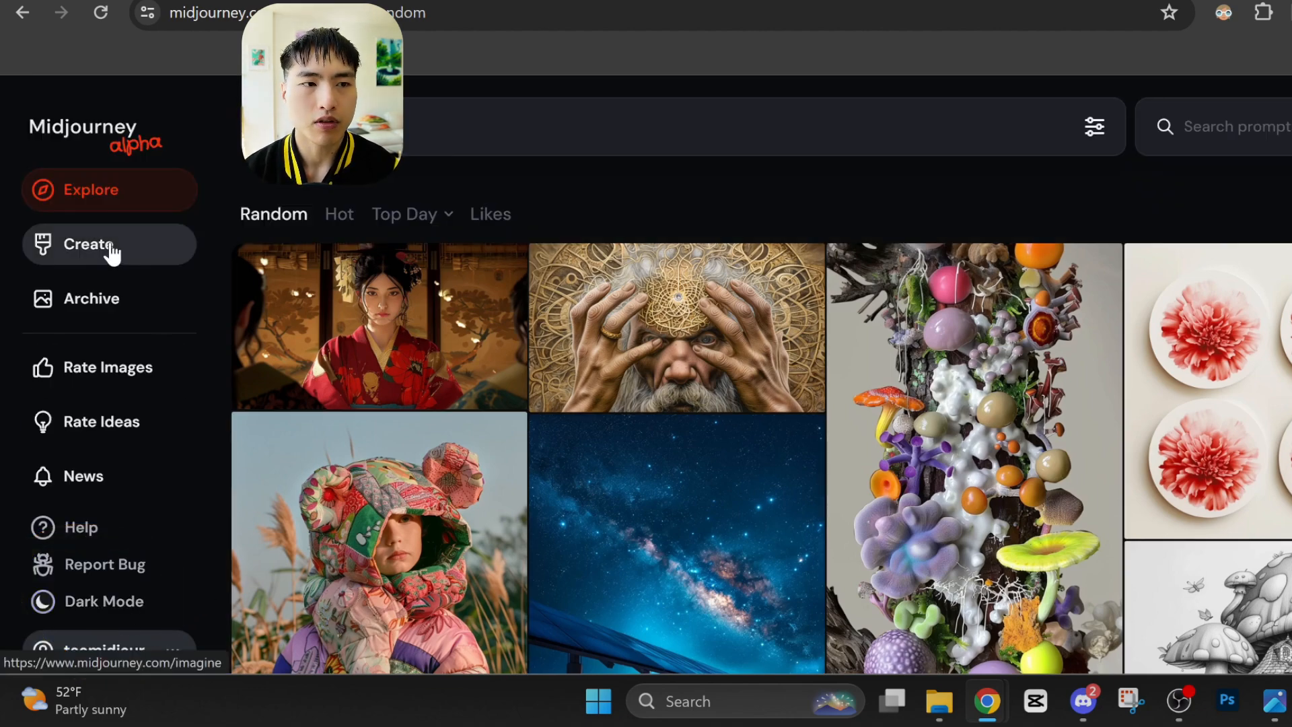
left_click(143, 259)
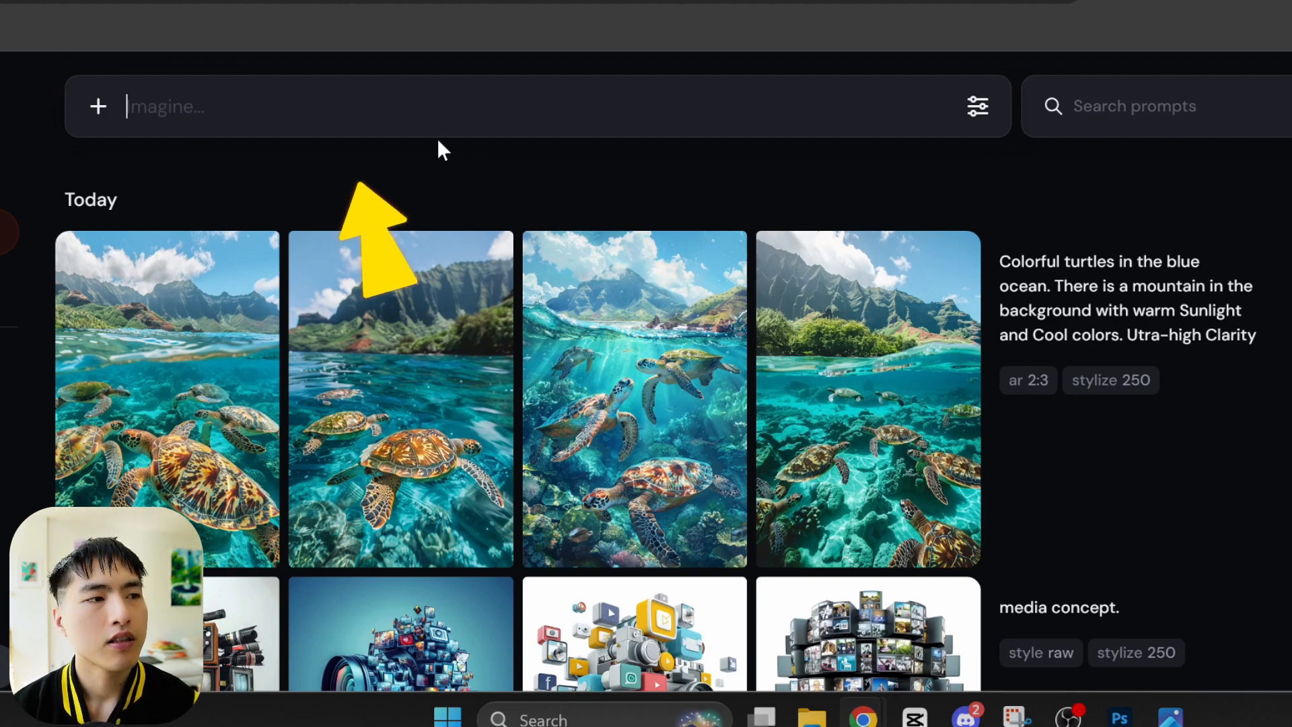
- Generate images from the prompt "Photo of Lake Tahoe on a clear summer day. There is a man in a canoe"
type("Photo of L")
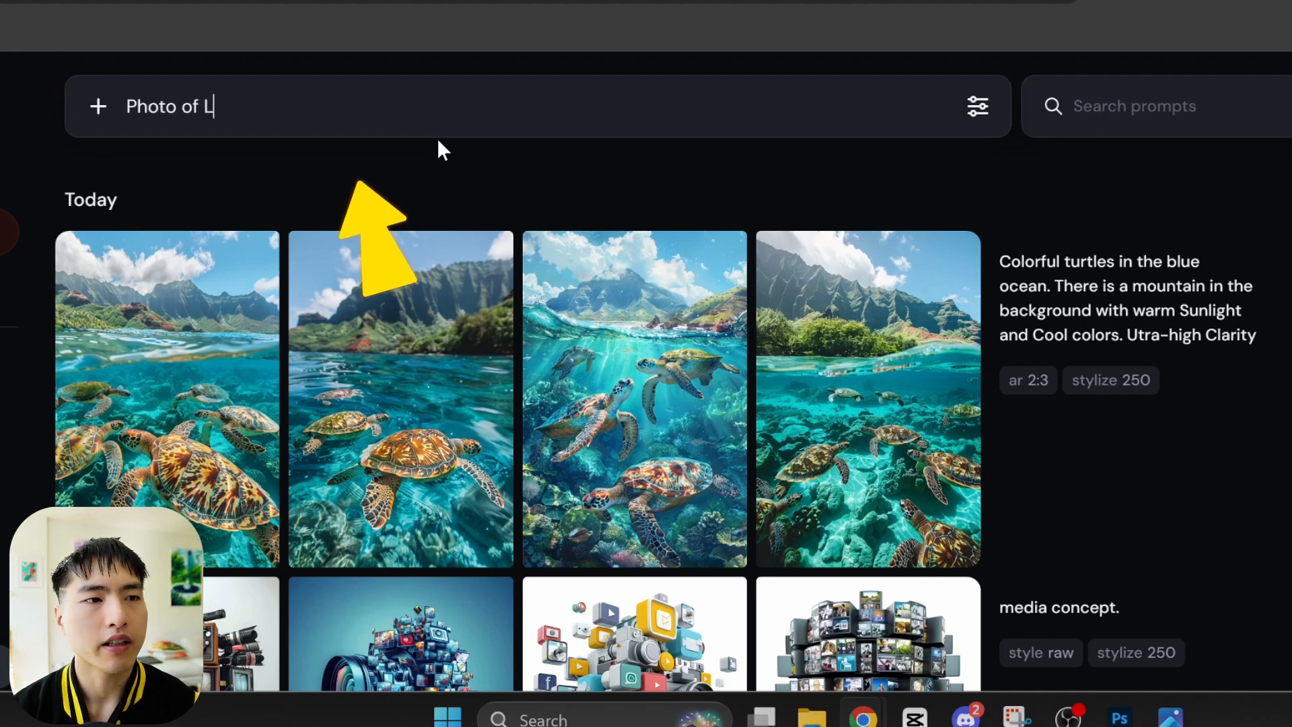
type("ake Tahoe on a clear summer day")
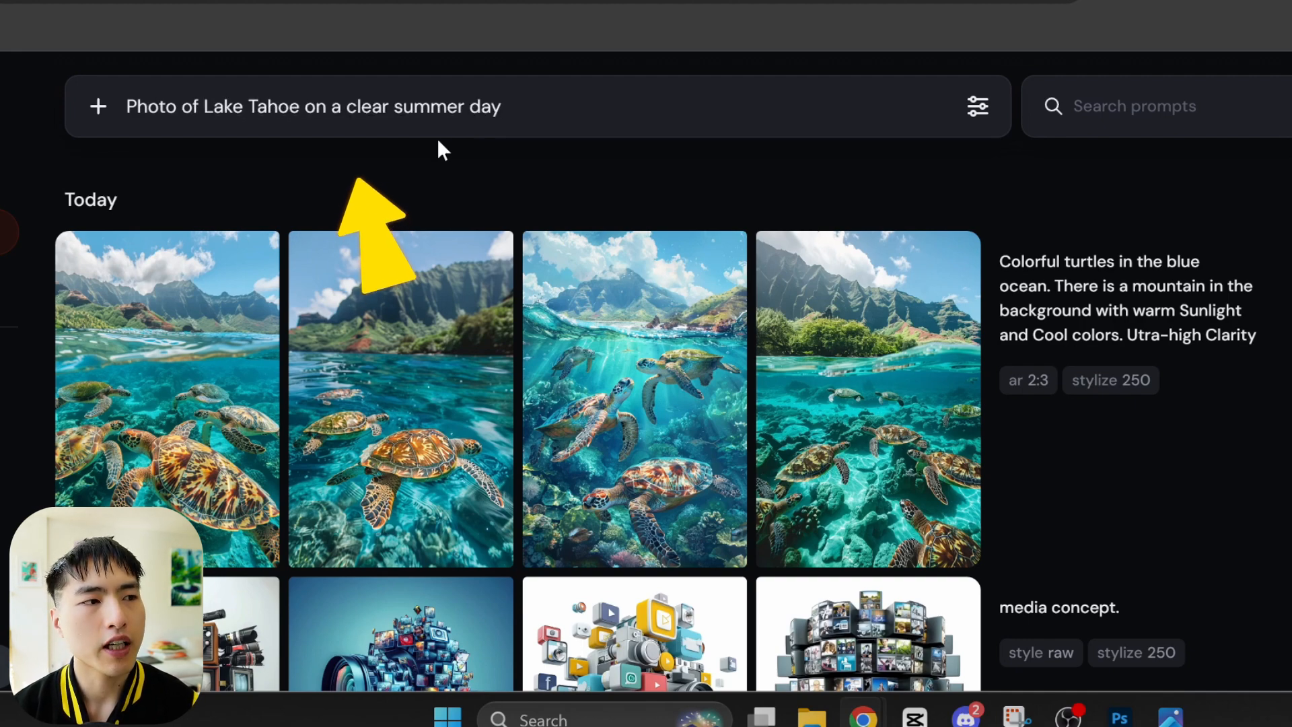
type(". Th")
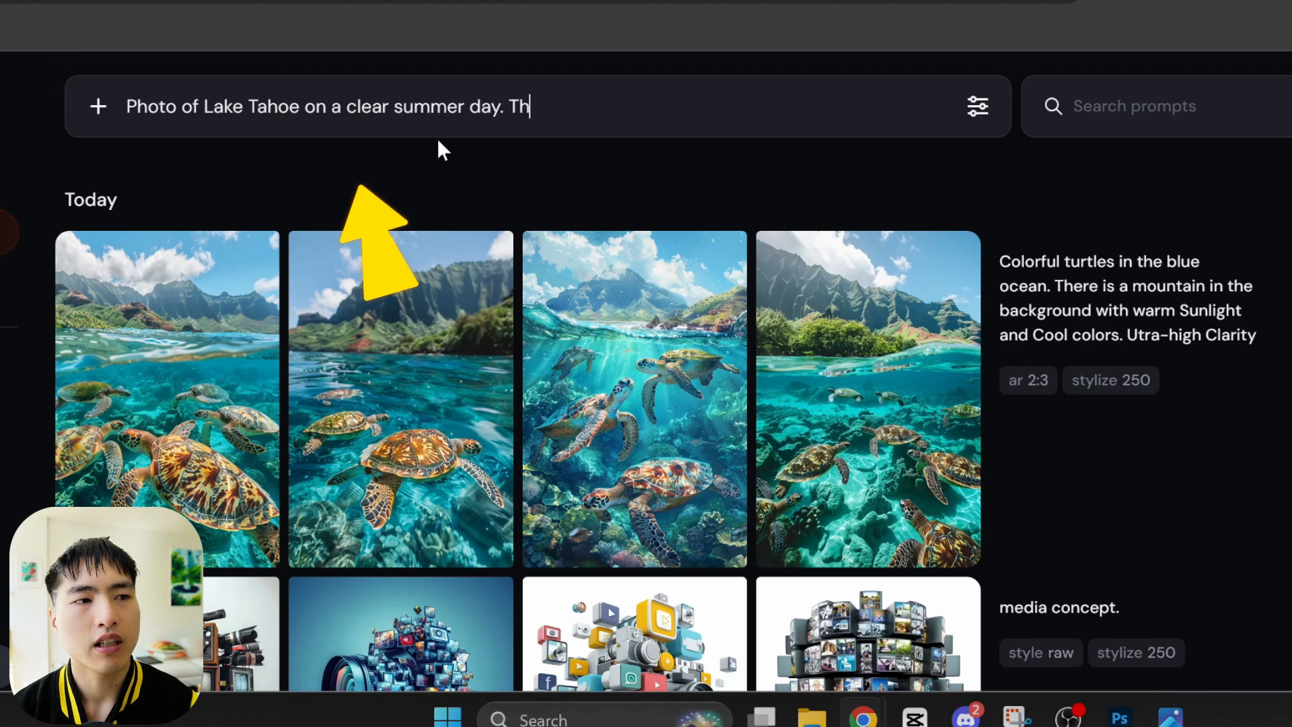
type("ere is a man in a canoe")
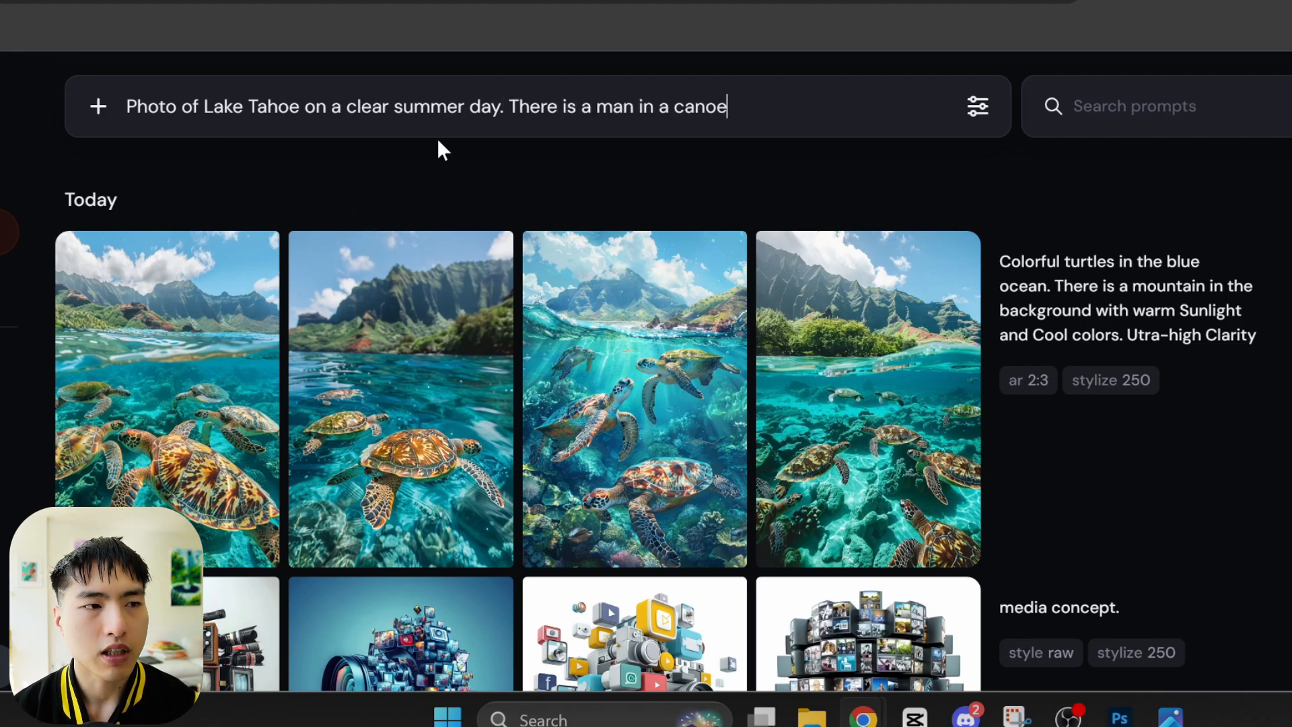
key("Return")
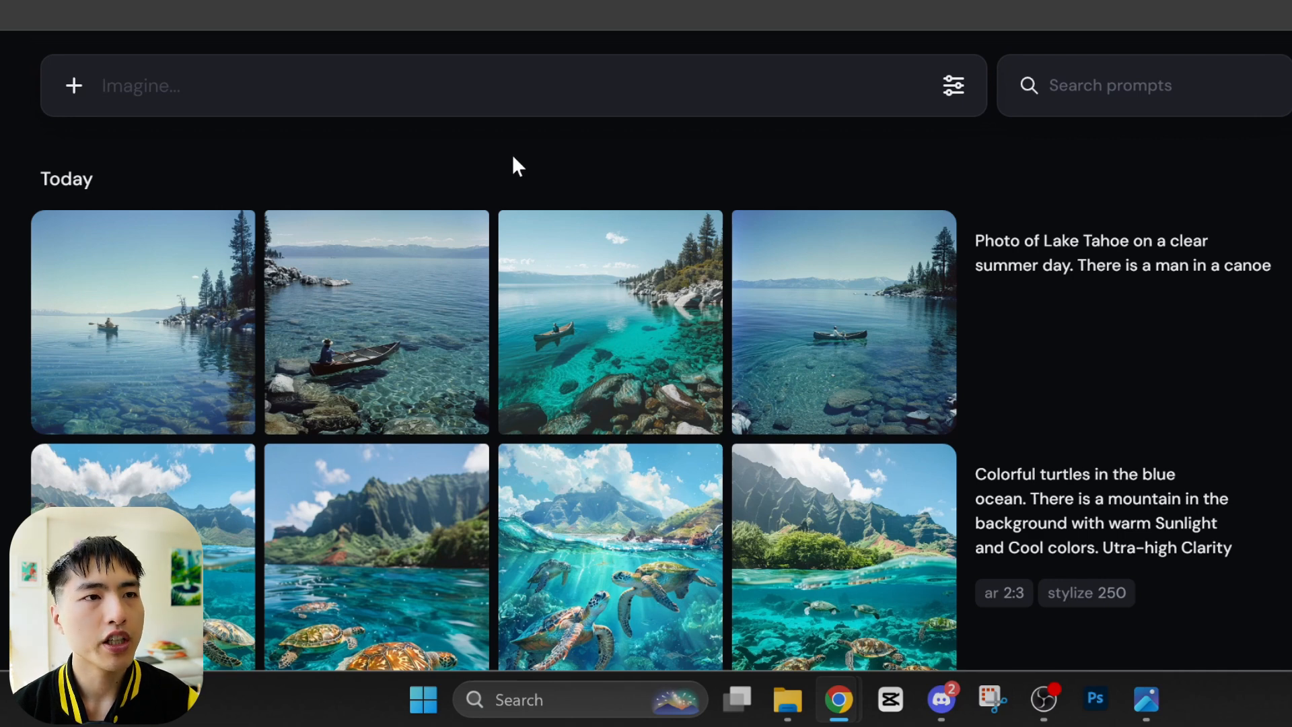
- Create subtle variations of the third Lake Tahoe image, the one with the turquoise water
mouse_move(539, 279)
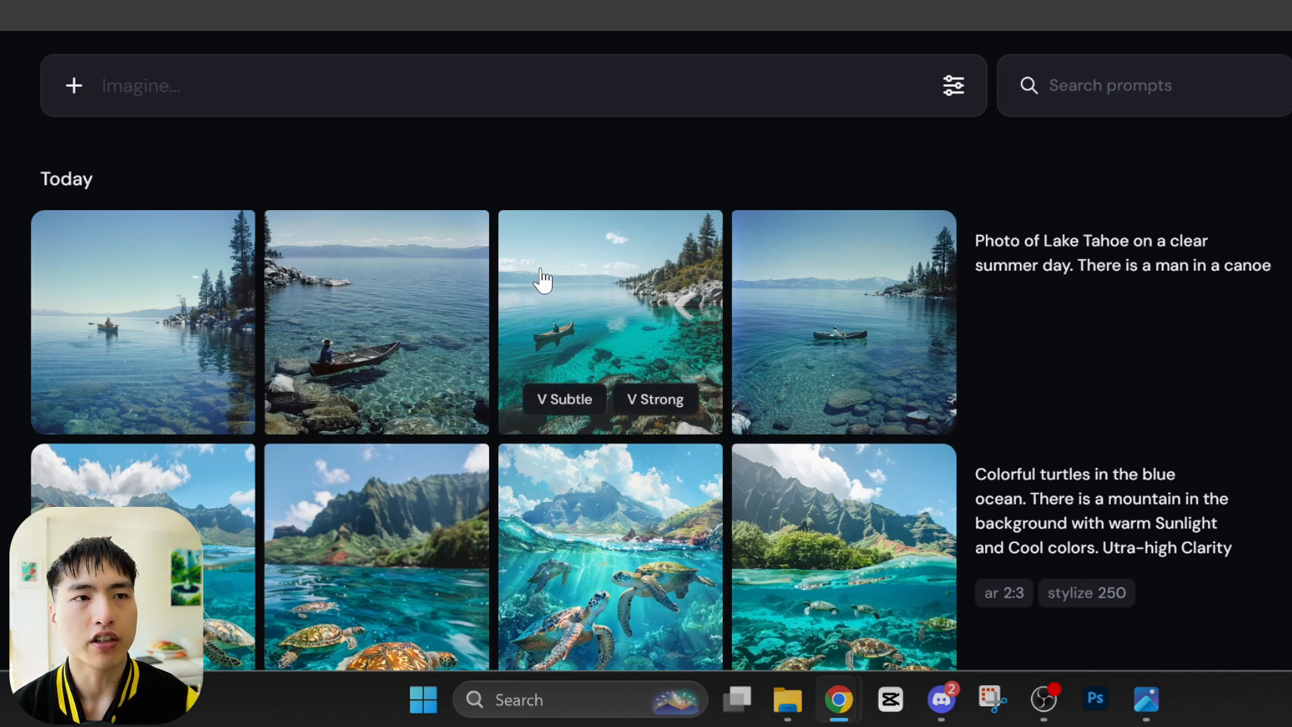
left_click(571, 405)
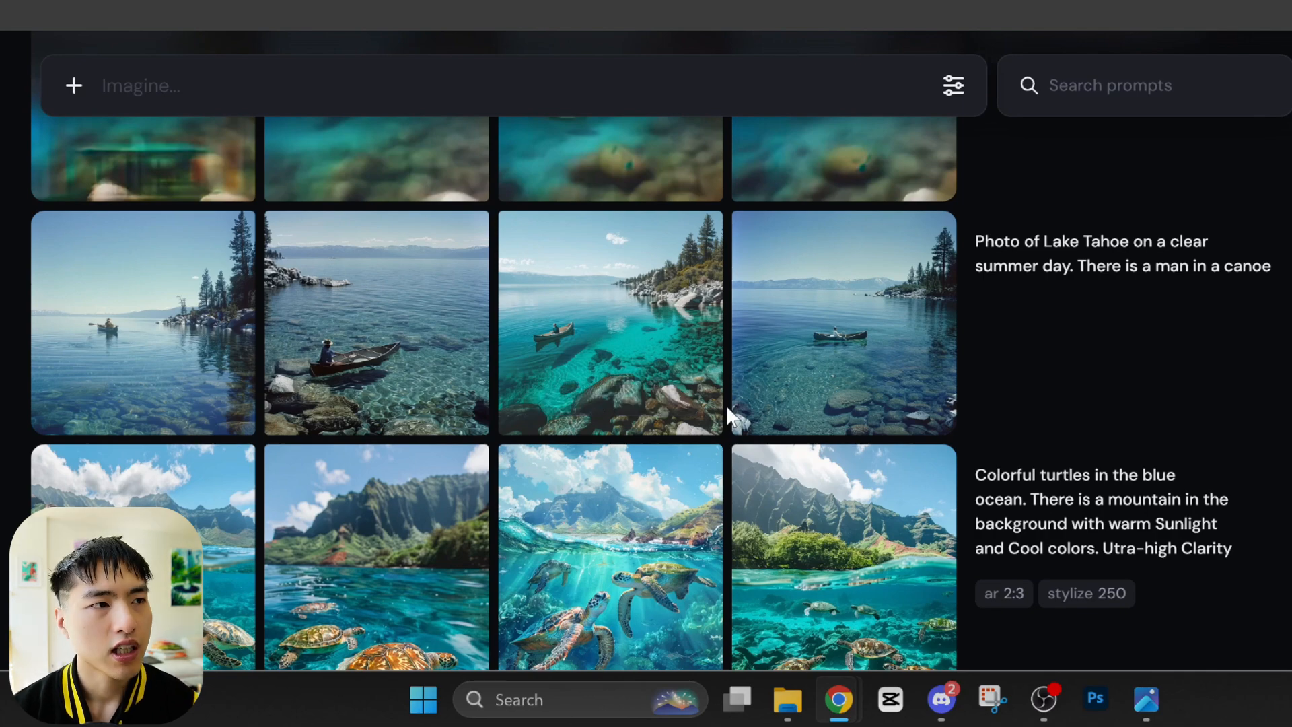
scroll(725, 405, "up", 6)
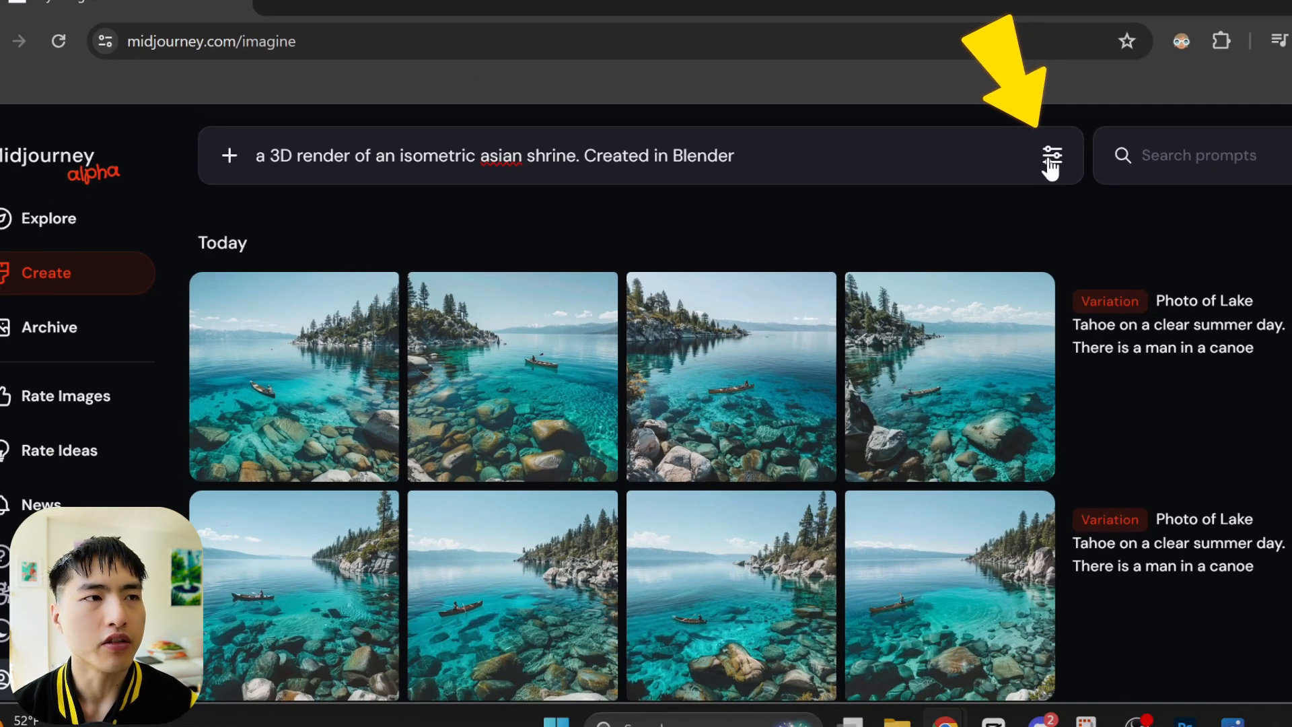
- For the isometric Asian shrine prompt, try the Portrait 3:4 image size, switch to Landscape 4:3 and adjust the aspect ratio
left_click(1084, 176)
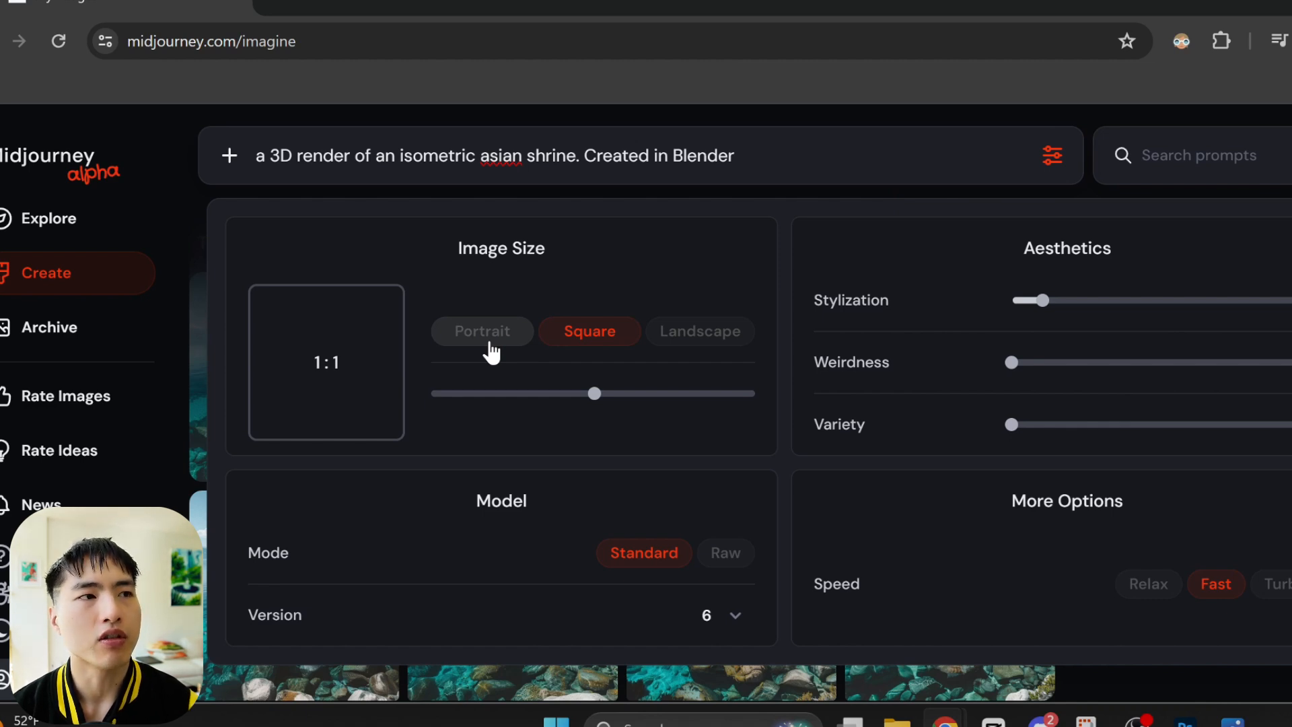
left_click(492, 352)
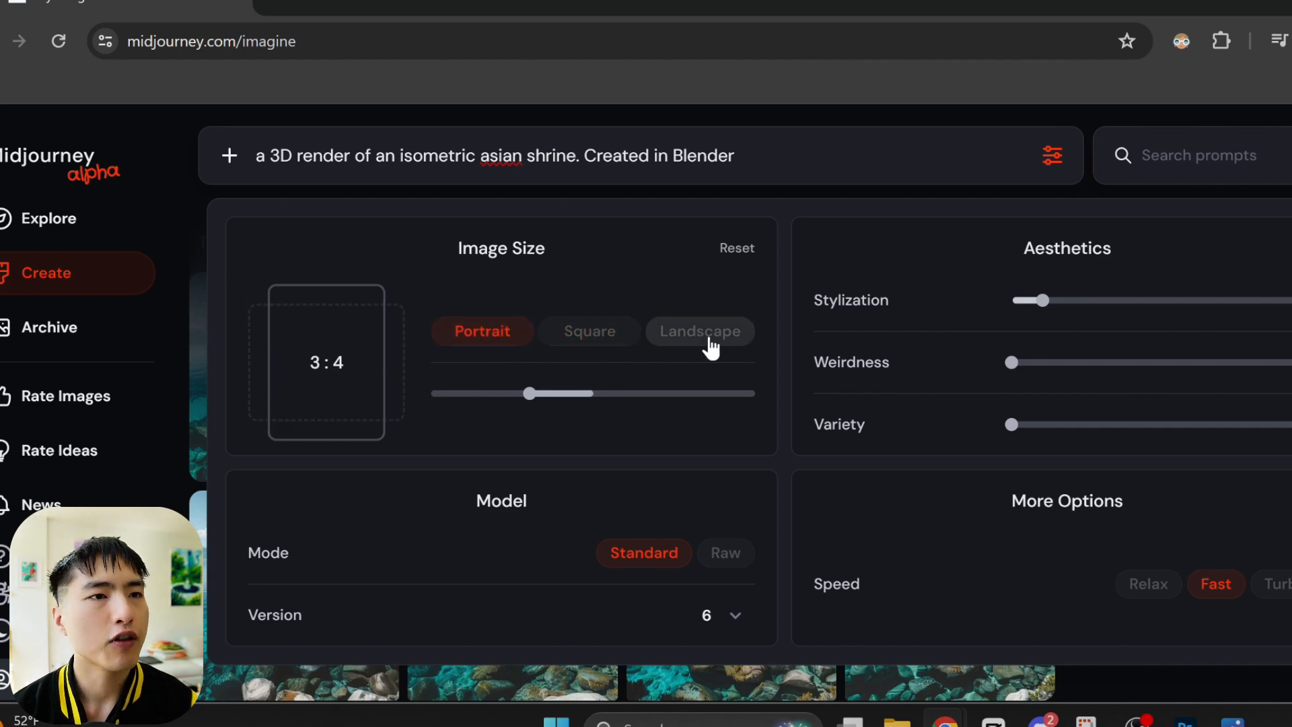
left_click(710, 348)
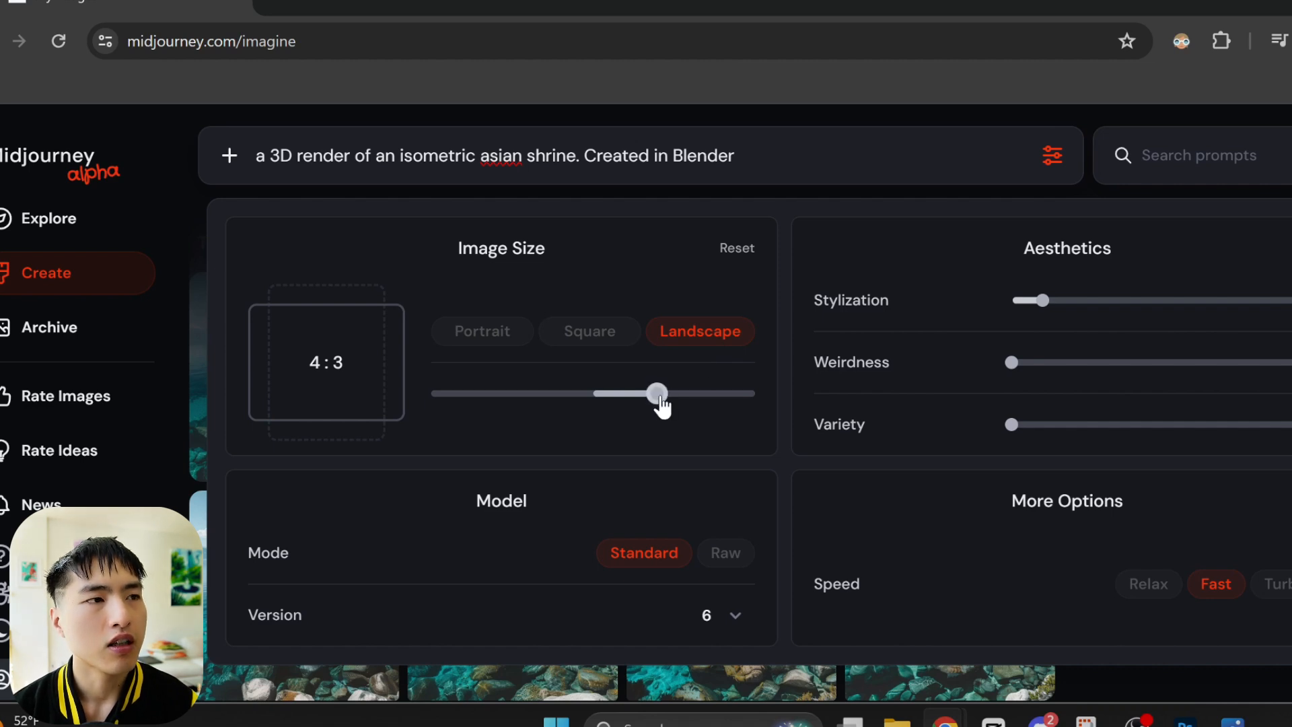
left_click_drag(661, 405, 680, 427)
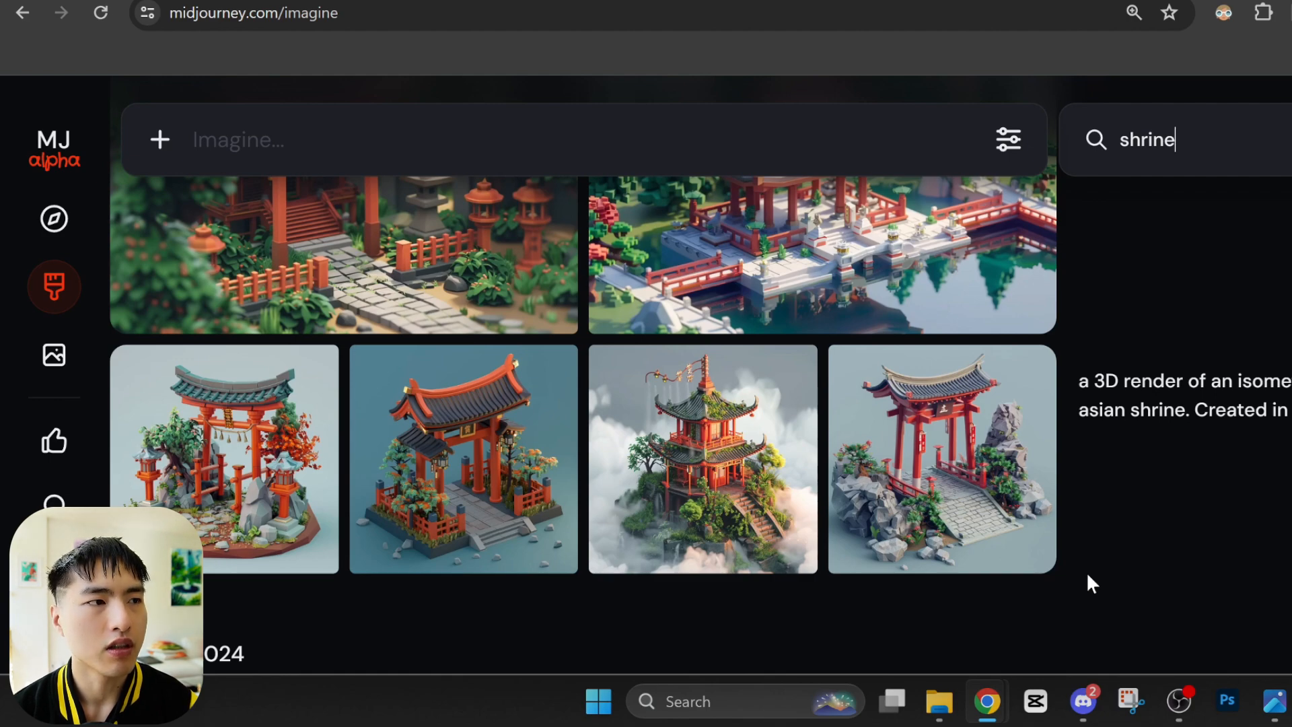
- Copy the 2:3 aspect ratio parameter of the tall shrine images into the prompt
scroll(1087, 573, "up", 5)
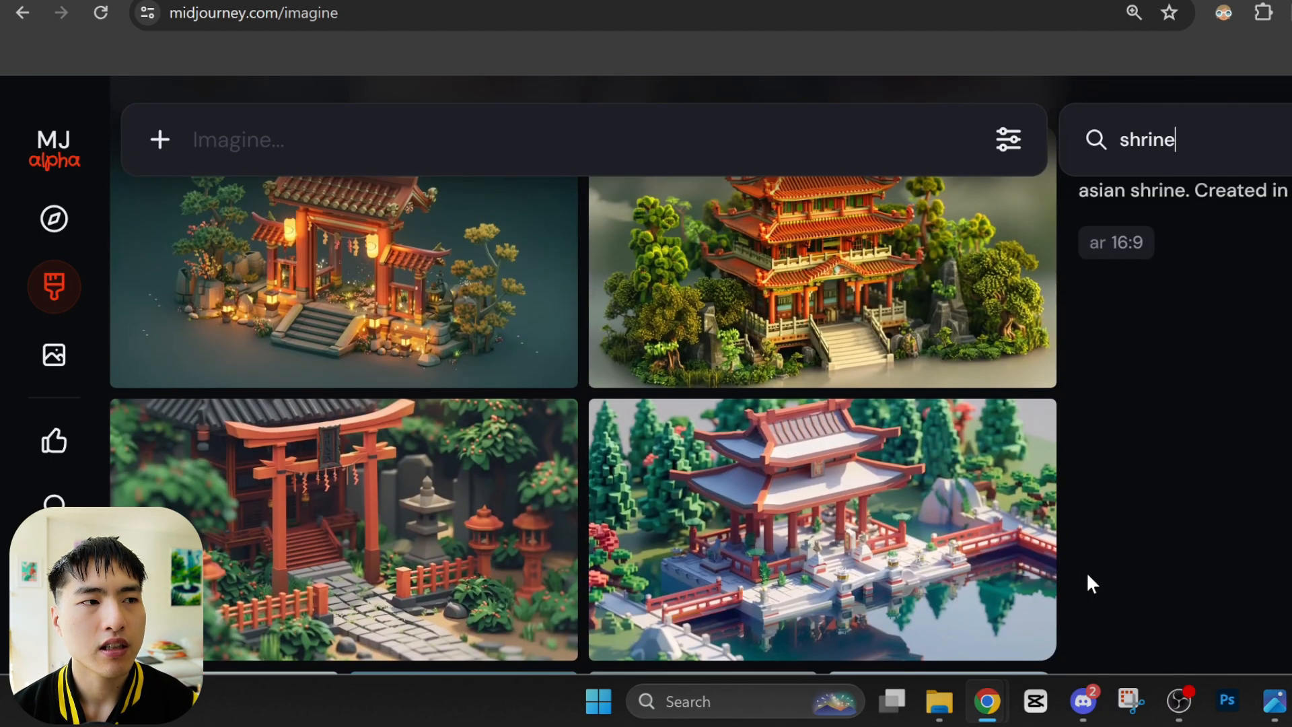
scroll(1086, 571, "up", 2)
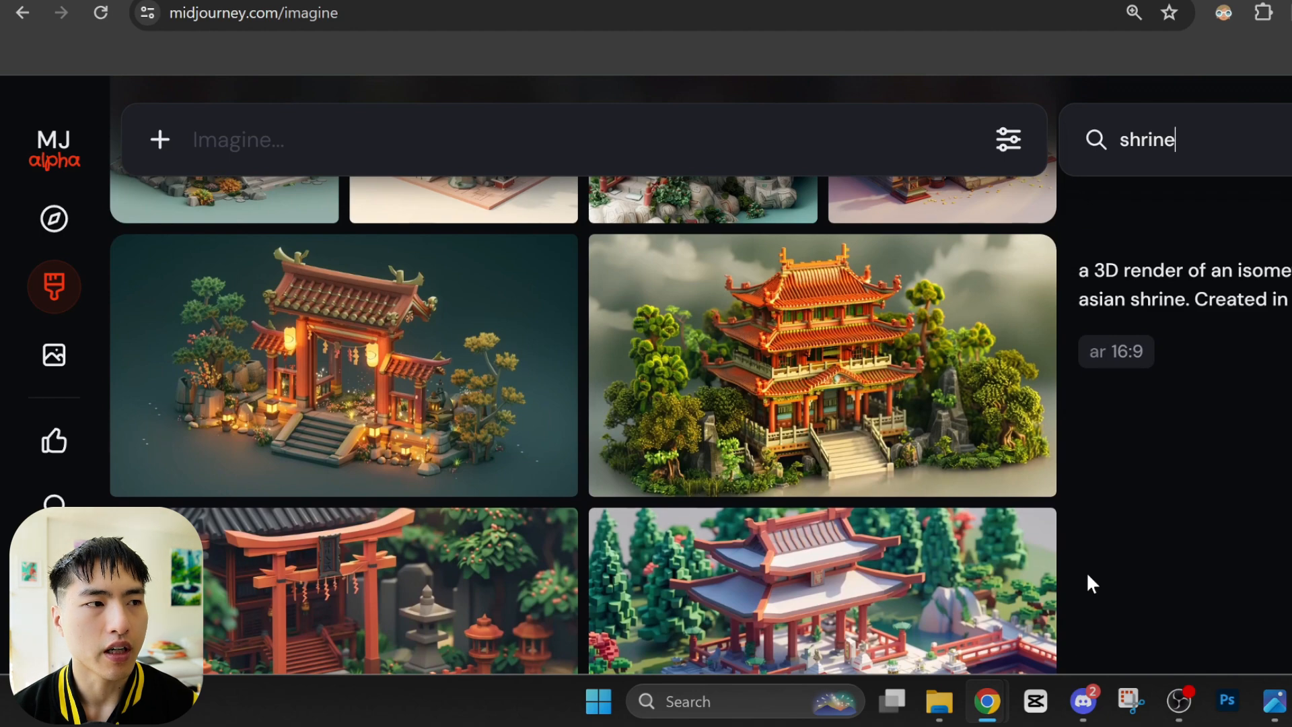
scroll(1086, 571, "up", 5)
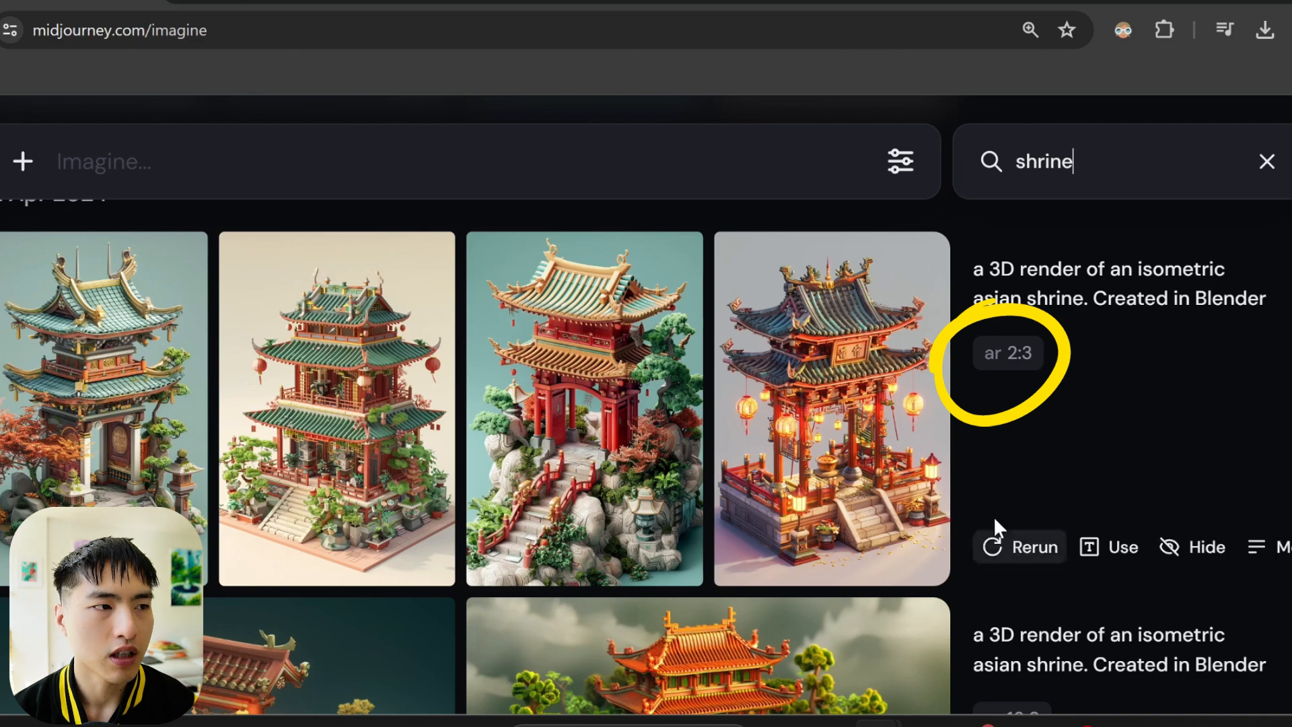
left_click(1014, 353)
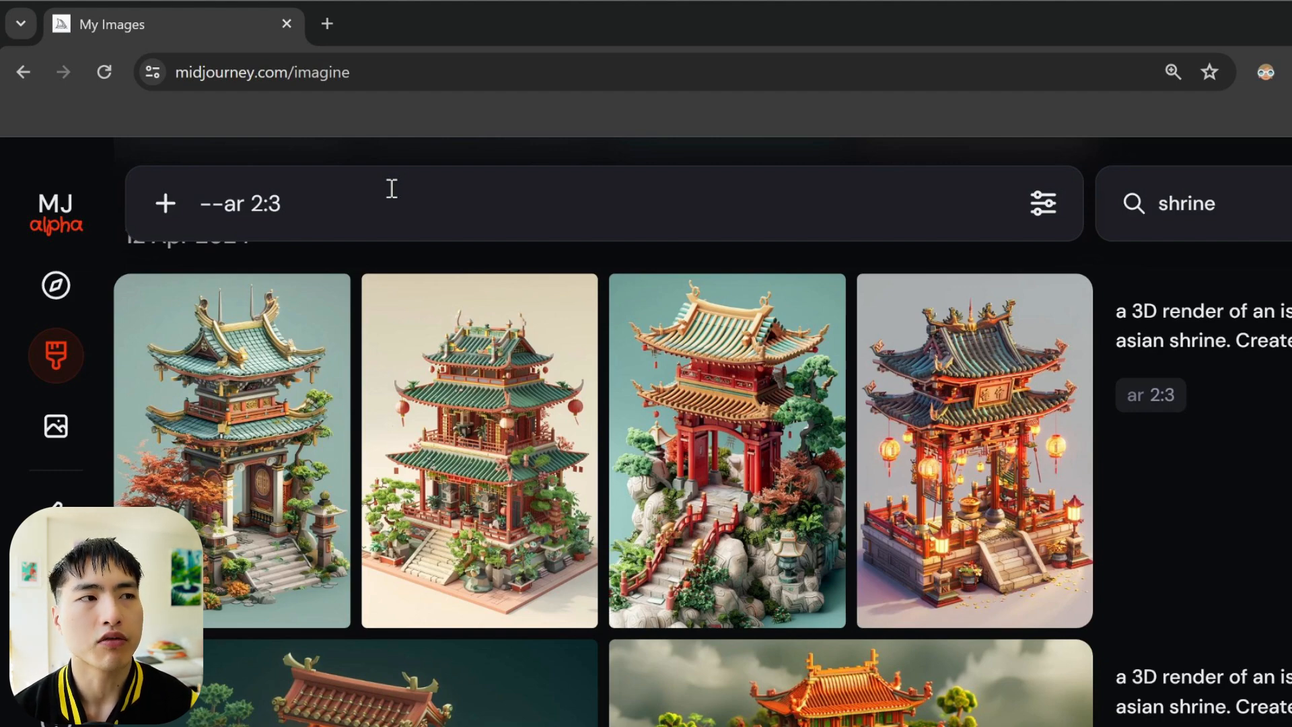
- Open the generation settings and examine the Stylization, Weirdness and Variety parameters for the shrine prompt
left_click(1043, 204)
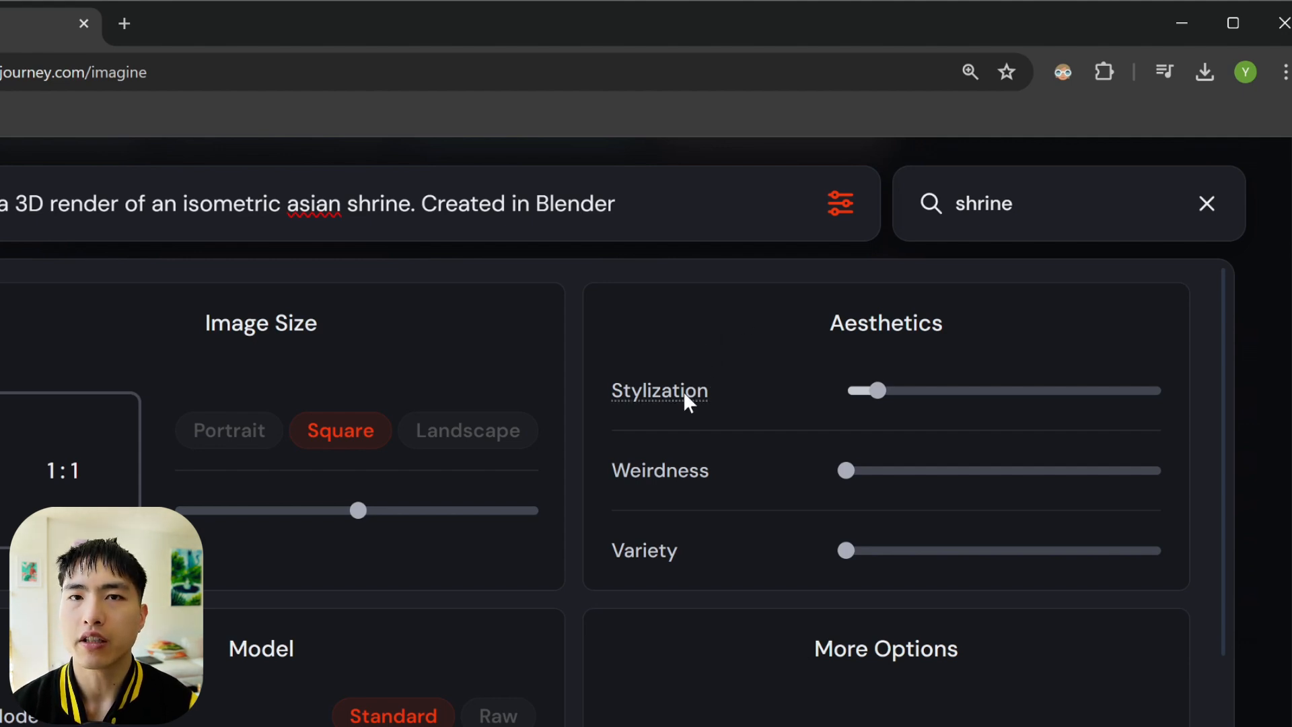
mouse_move(684, 396)
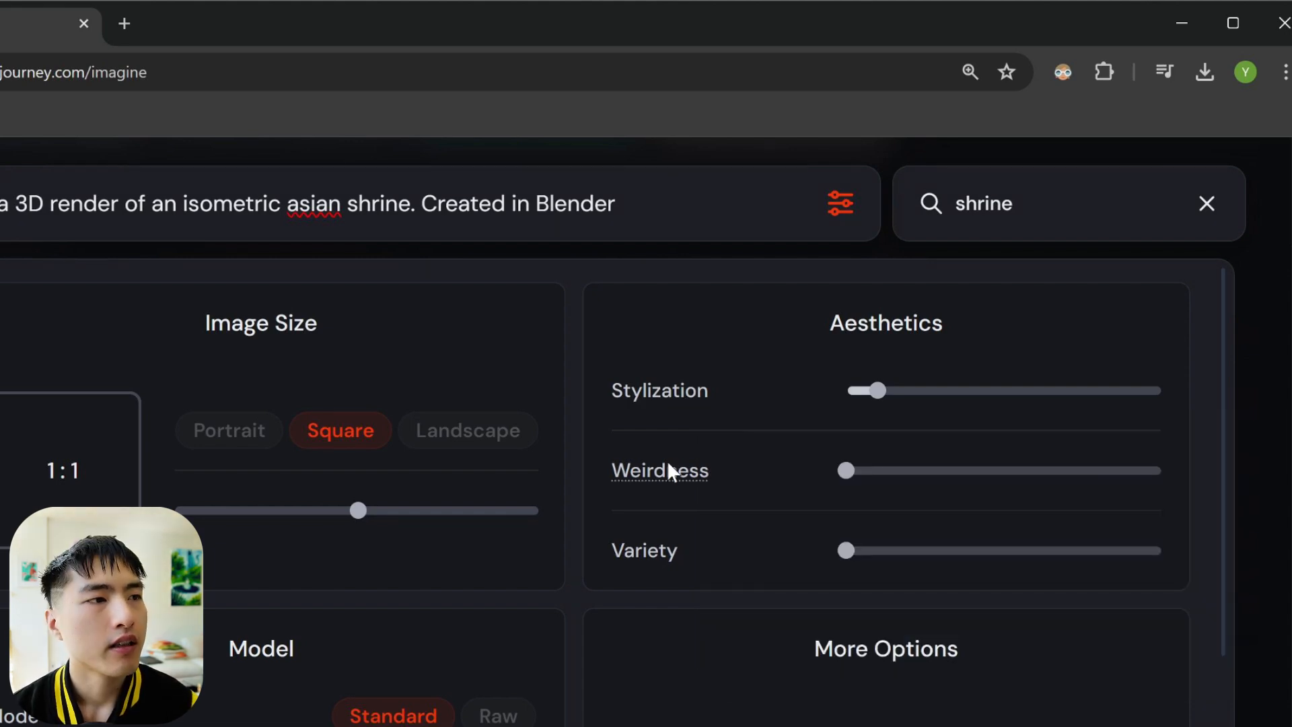
mouse_move(666, 467)
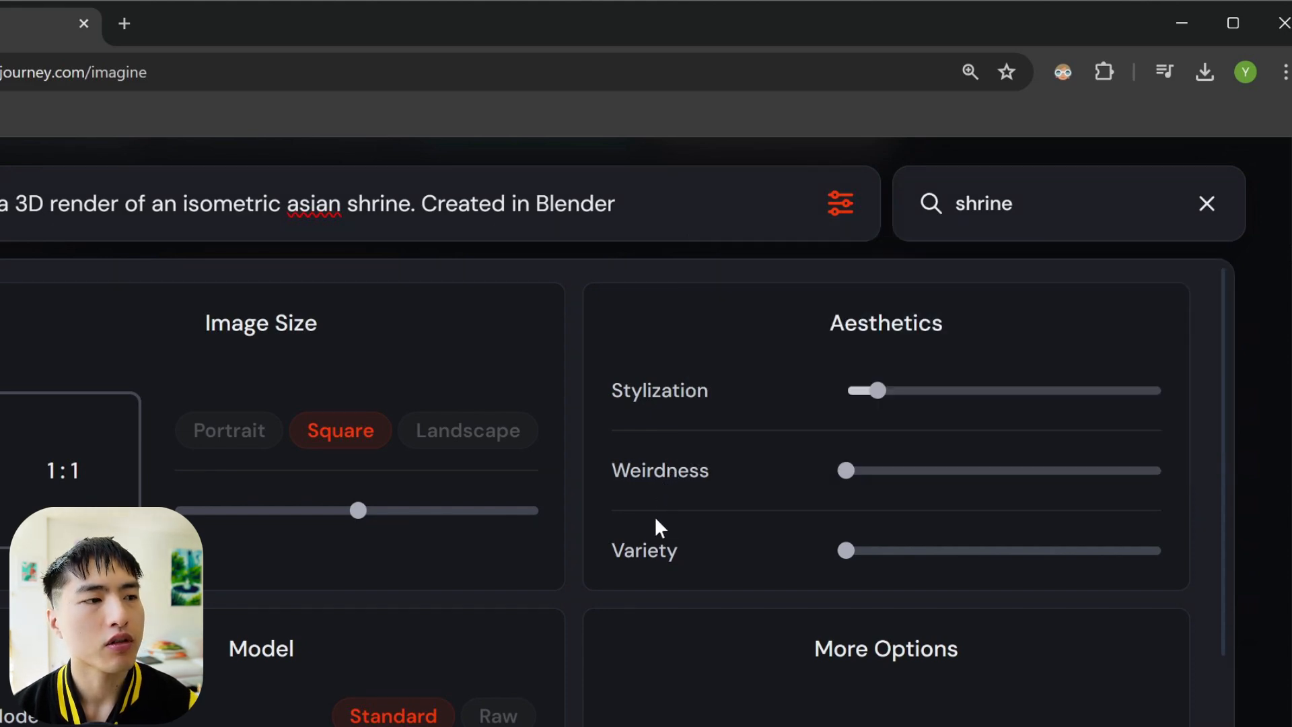
mouse_move(651, 556)
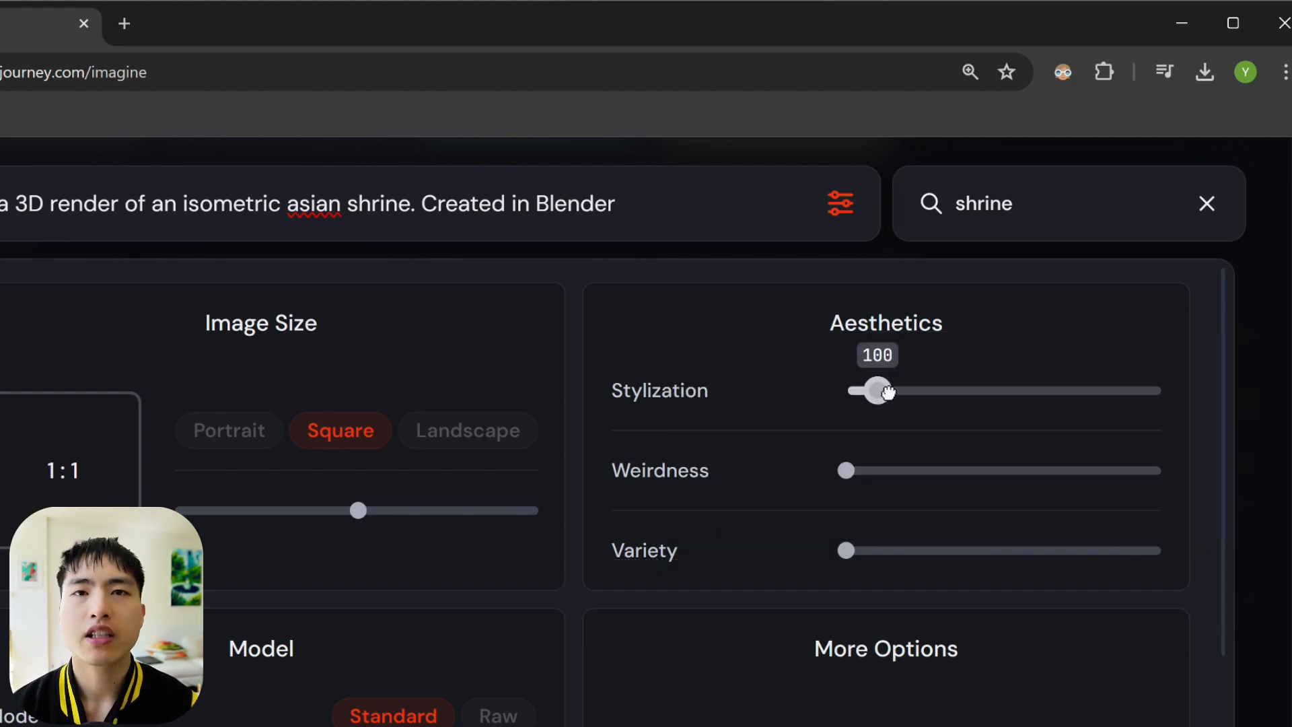
mouse_move(882, 397)
left_mouse_down()
mouse_move(1102, 400)
mouse_move(882, 395)
left_mouse_up()
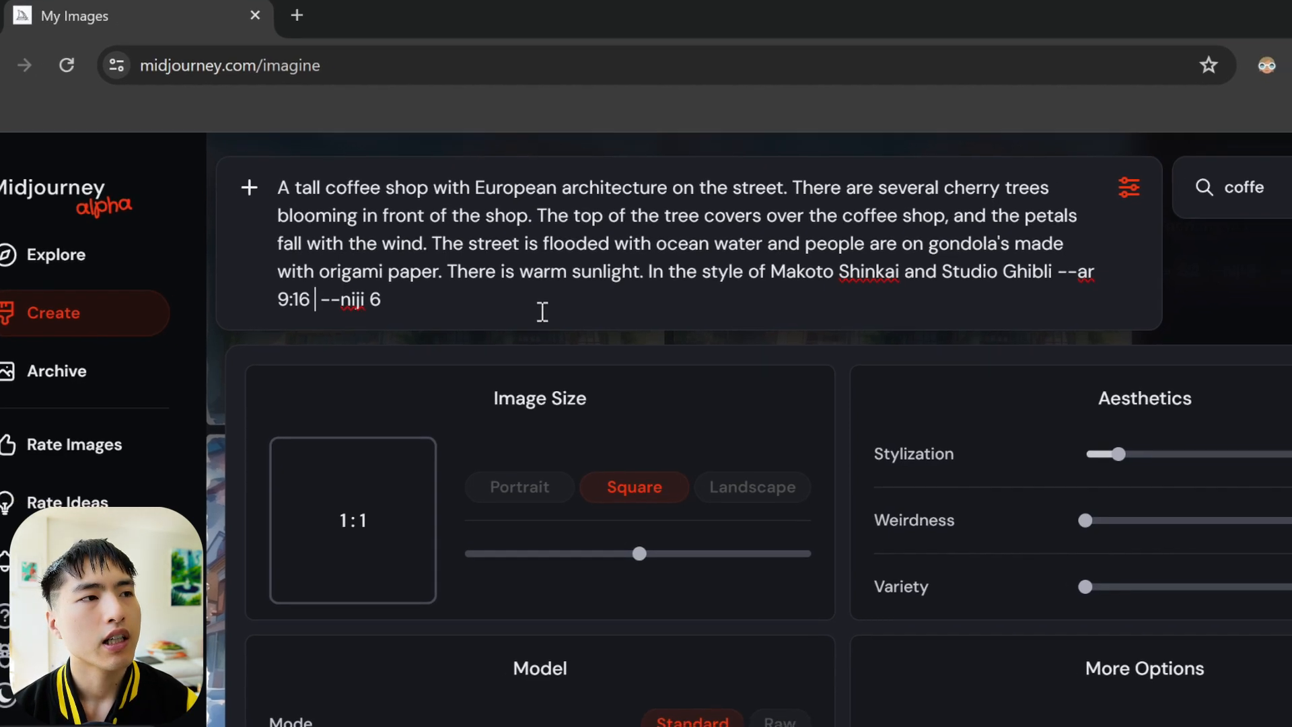
- Add --stylize 300 and --weird 20 to the coffee shop prompt and generate the images
mouse_move(687, 411)
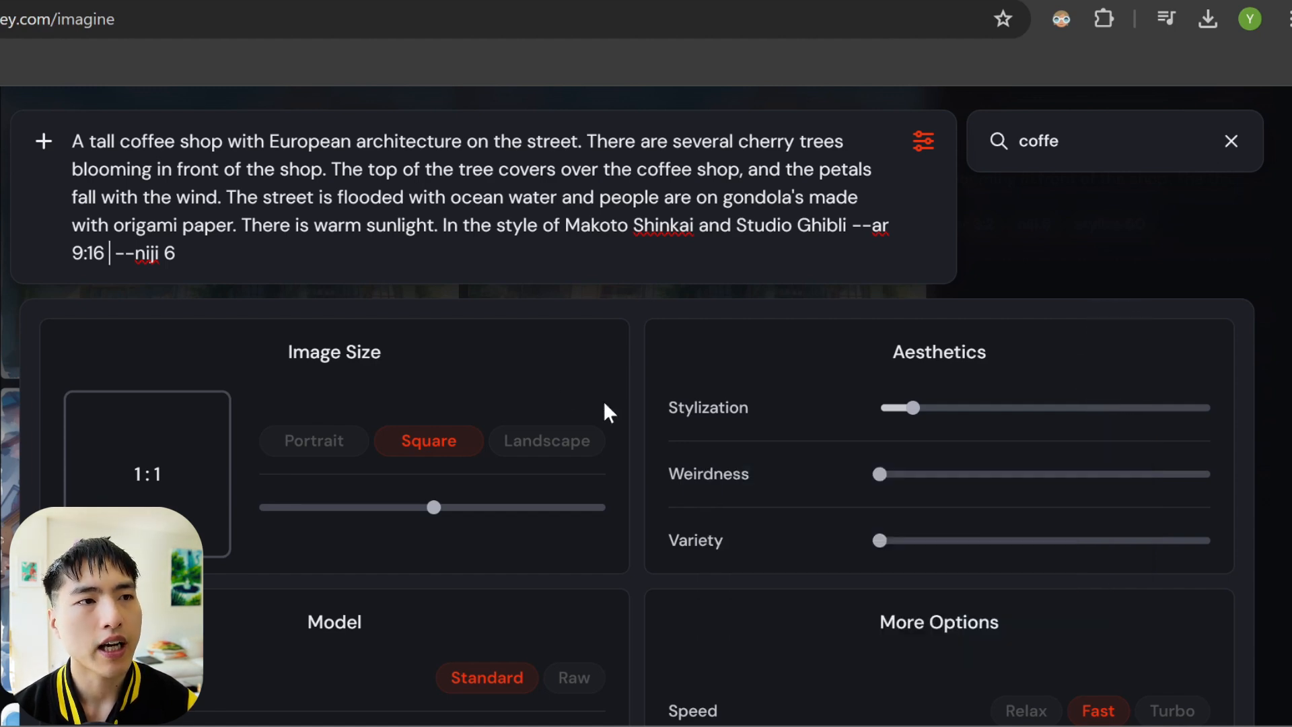
type("--stylize 300")
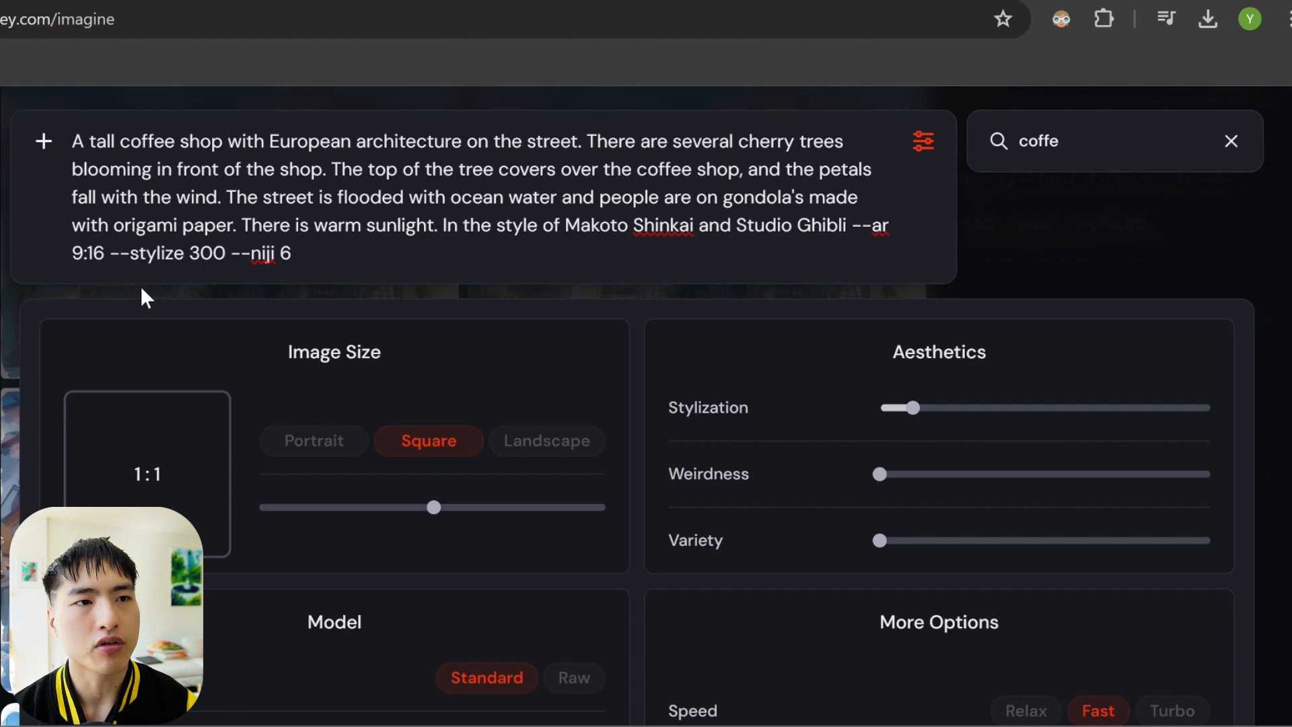
mouse_move(698, 481)
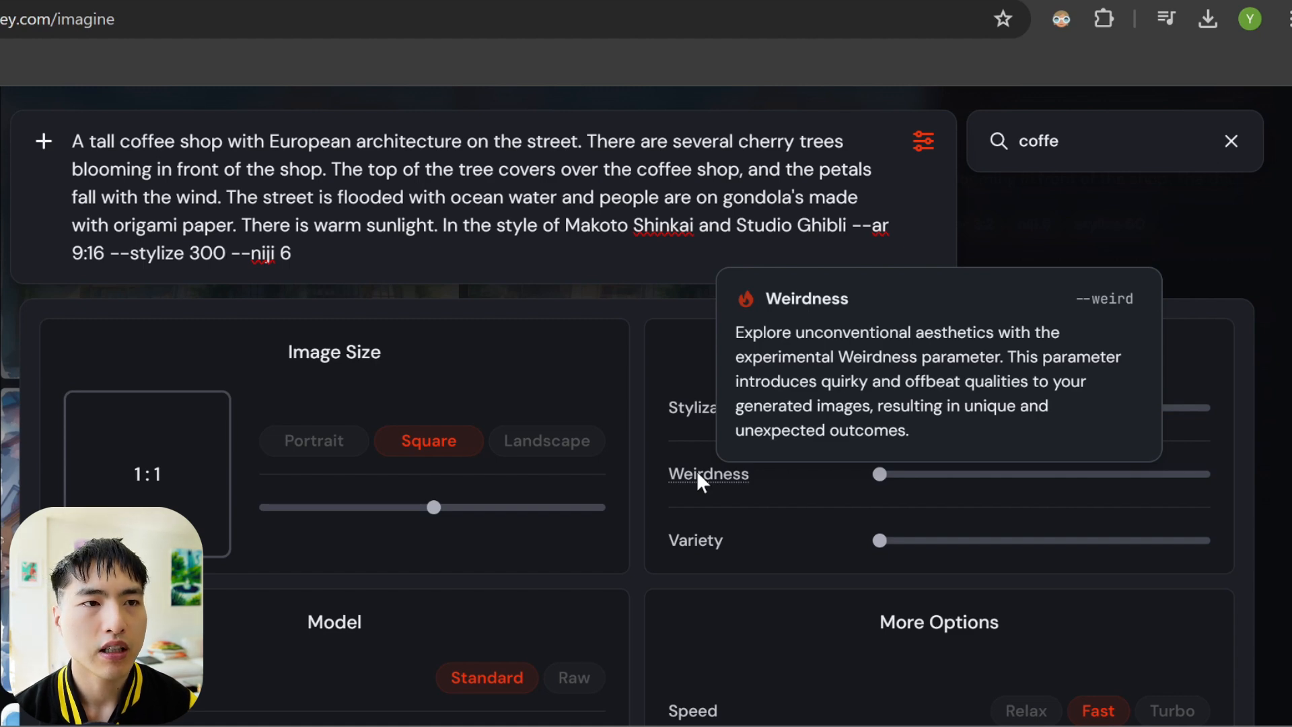
type("--weird 20")
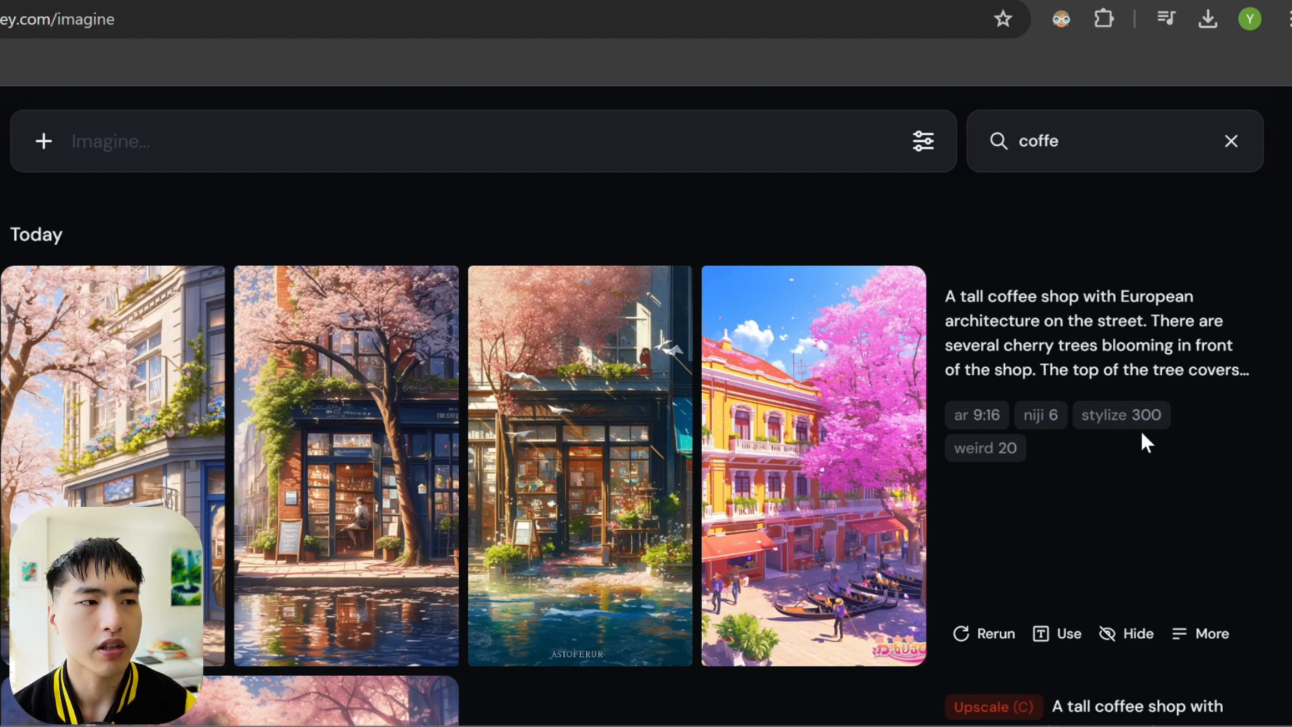
- Open the generation settings and examine the list of available model versions
key("ctrl+minus")
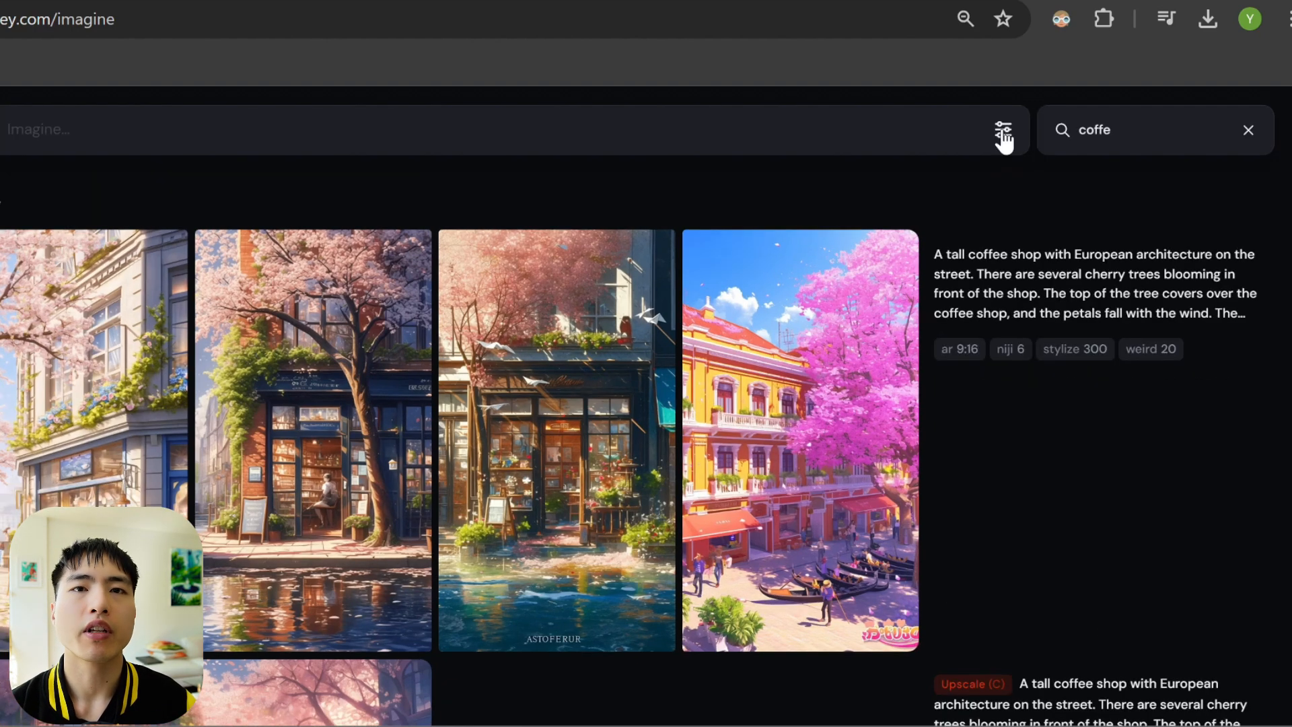
left_click(1003, 135)
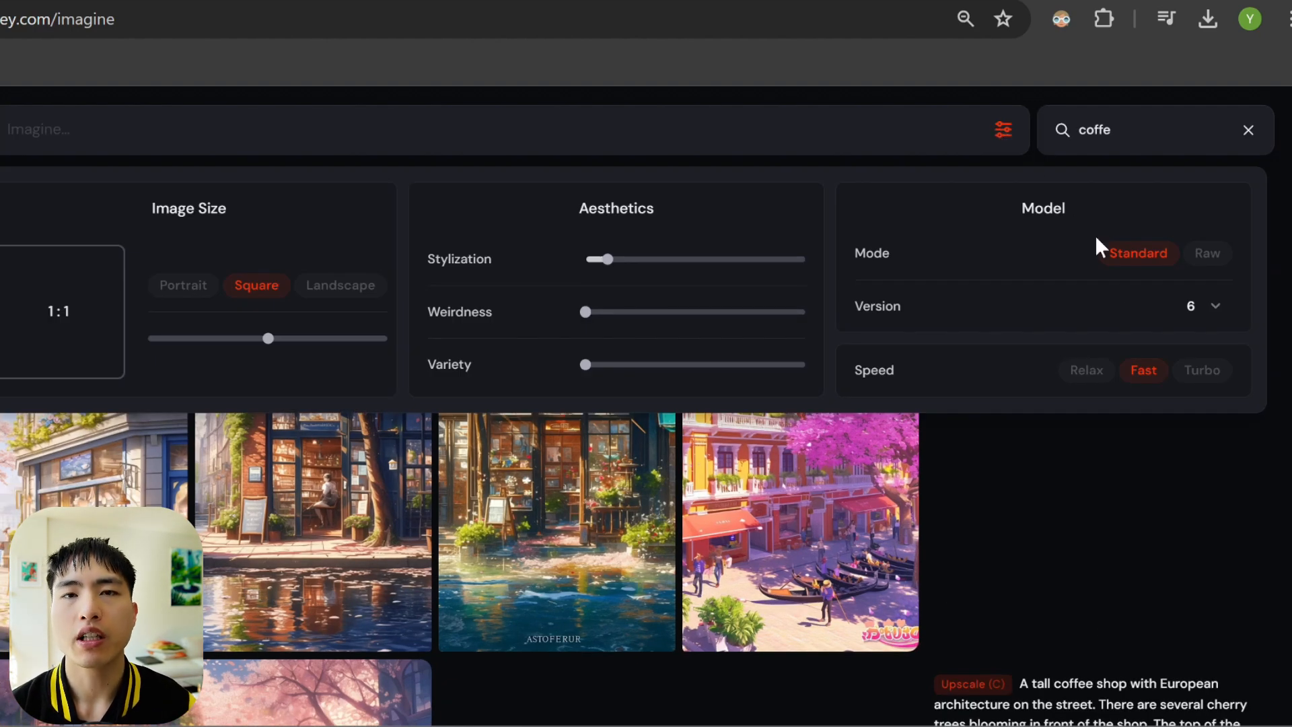
left_click(1215, 308)
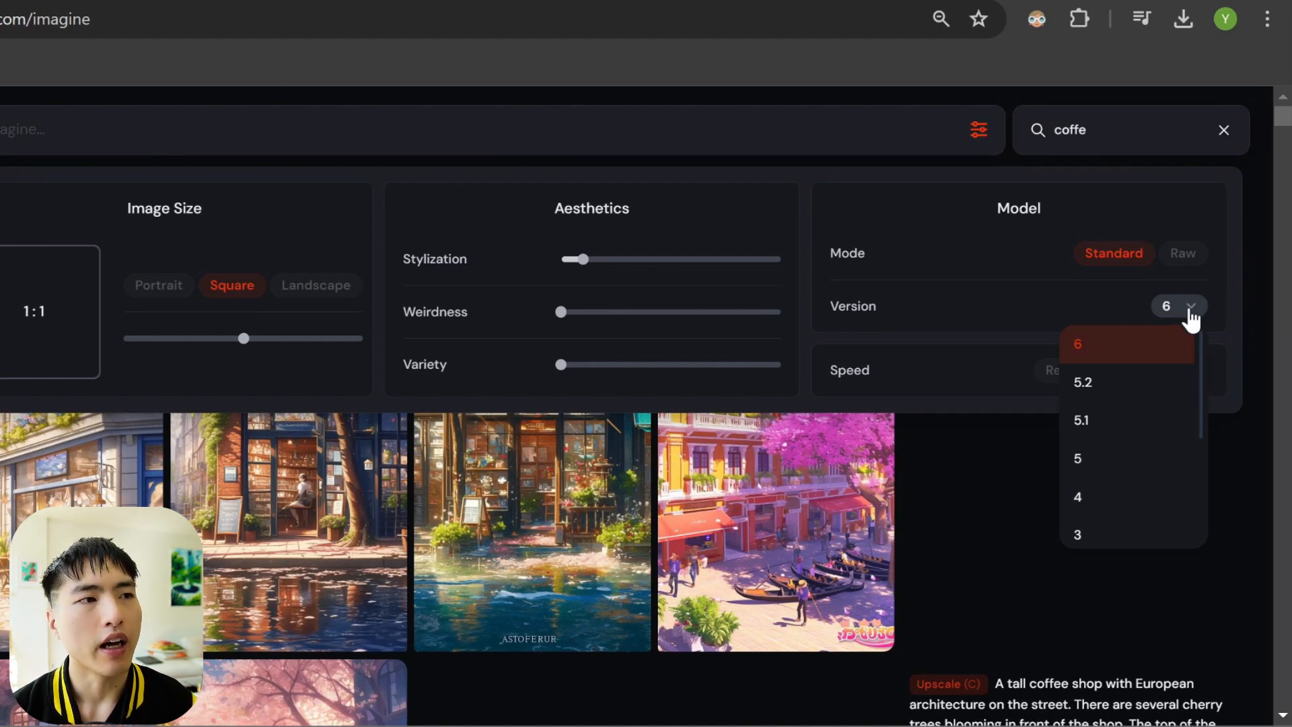
scroll(1139, 483, "down", 3)
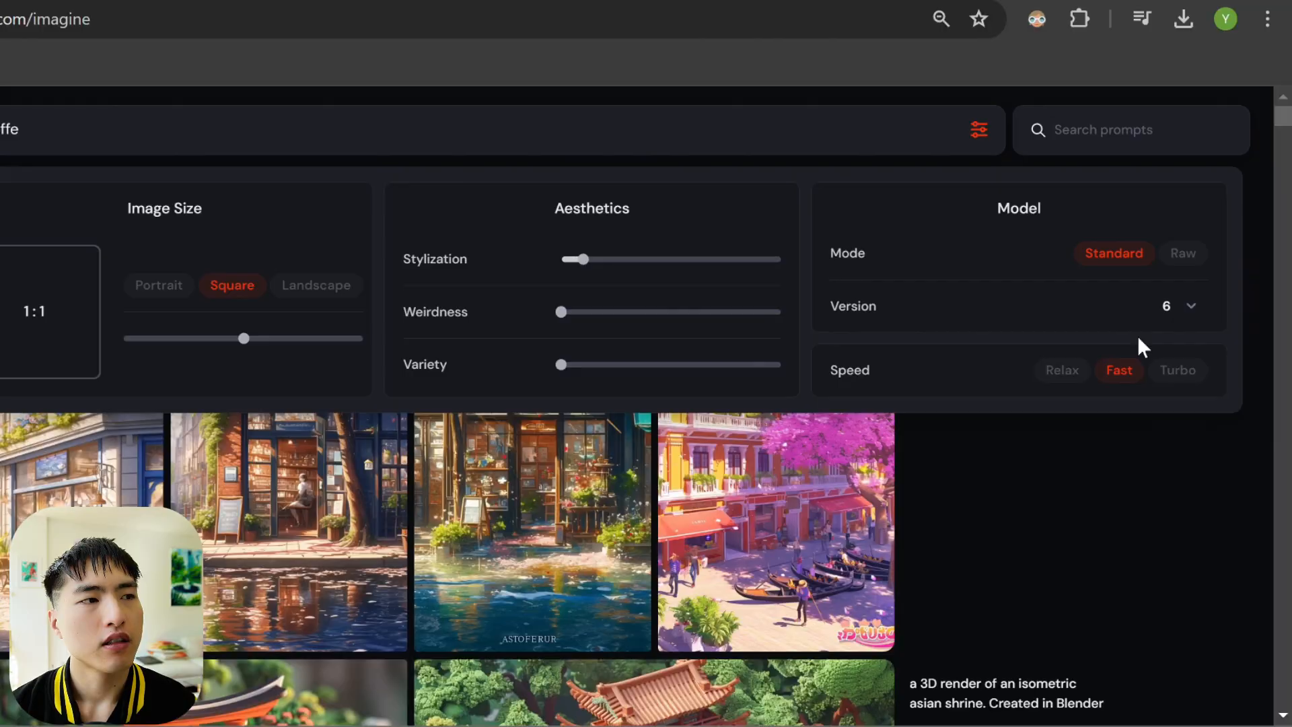
- Set the model mode to Raw and the generation speed to Turbo, and close the settings
left_click(1184, 254)
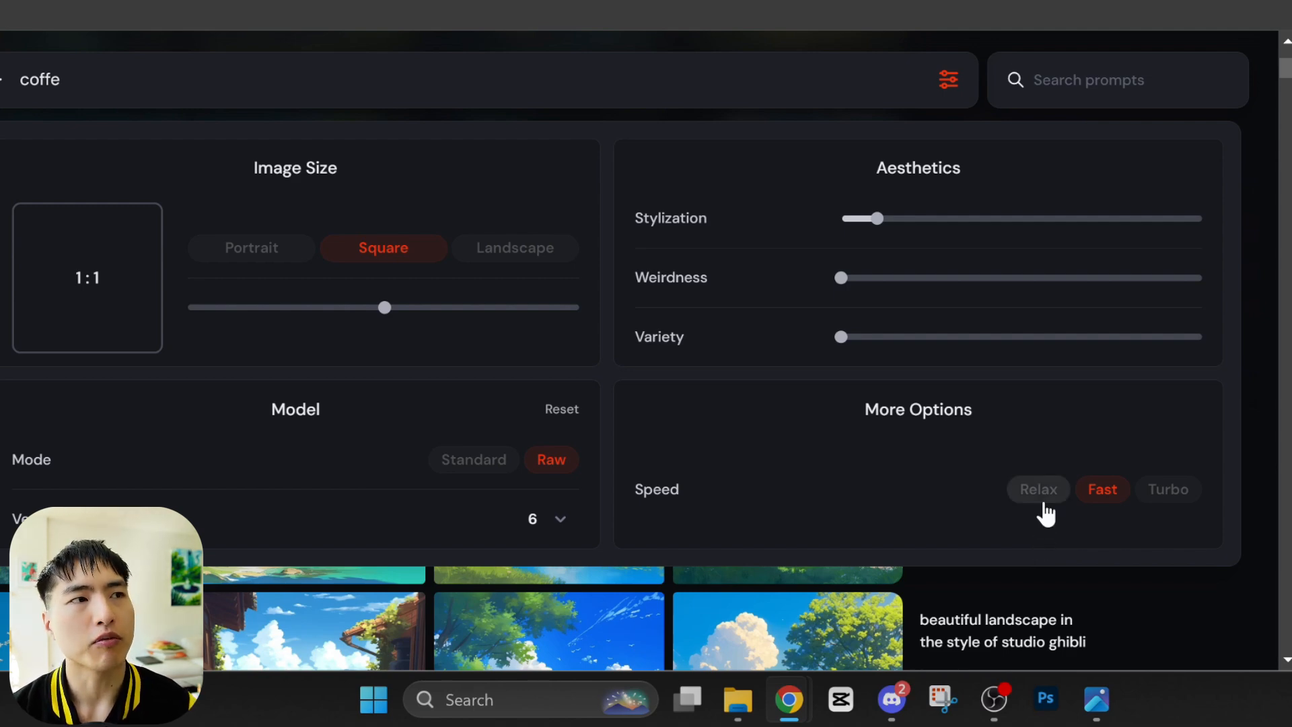
left_click(1044, 503)
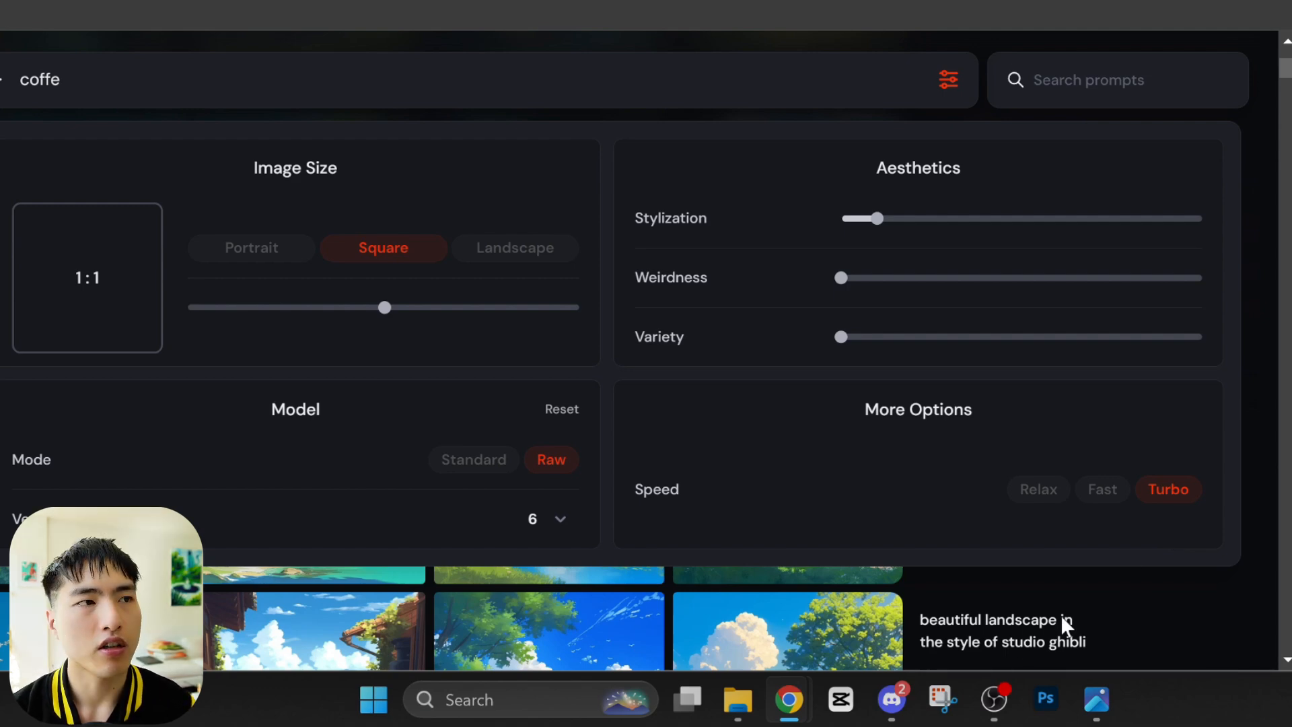
left_click(1013, 583)
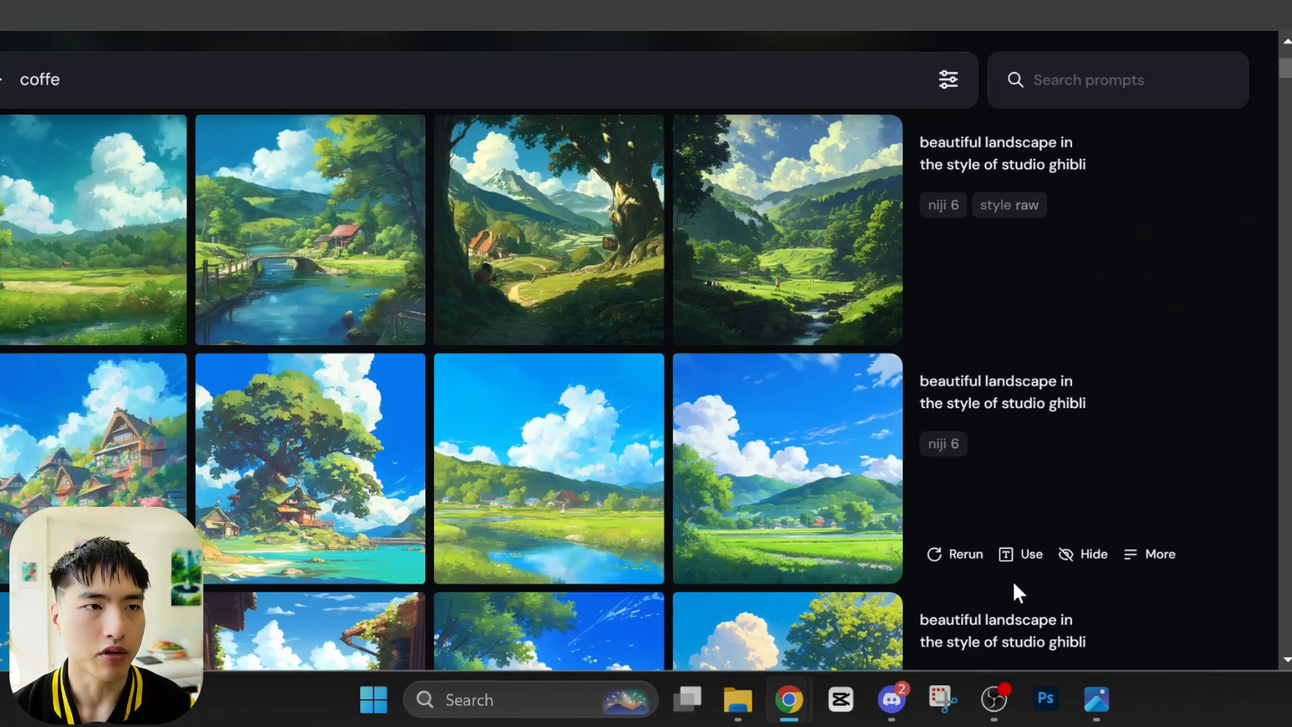
scroll(1012, 580, "down", 5)
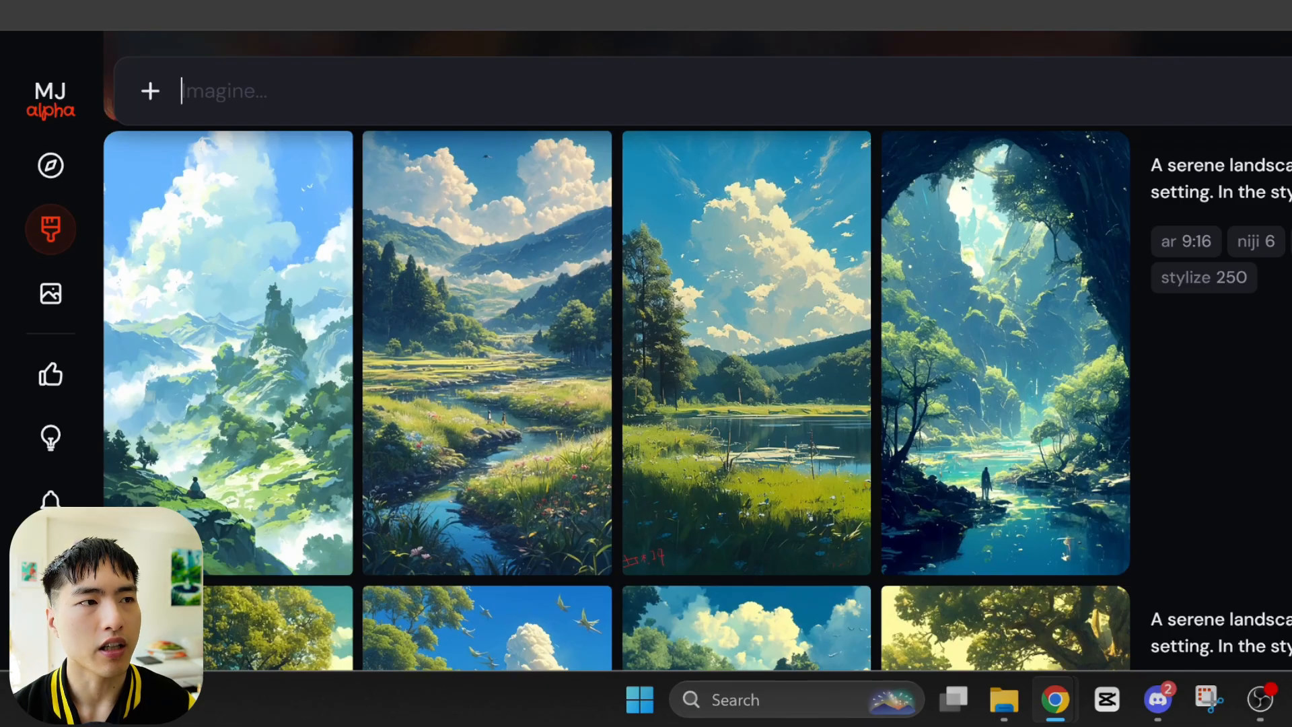
- Enter the prompt "A serene landscape in a fantasy setting. In the style of Studio Ghibli --ar 9:16 --style raw --stylize 250 --niji 6 --no mountains"
scroll(697, 390, "up", 1)
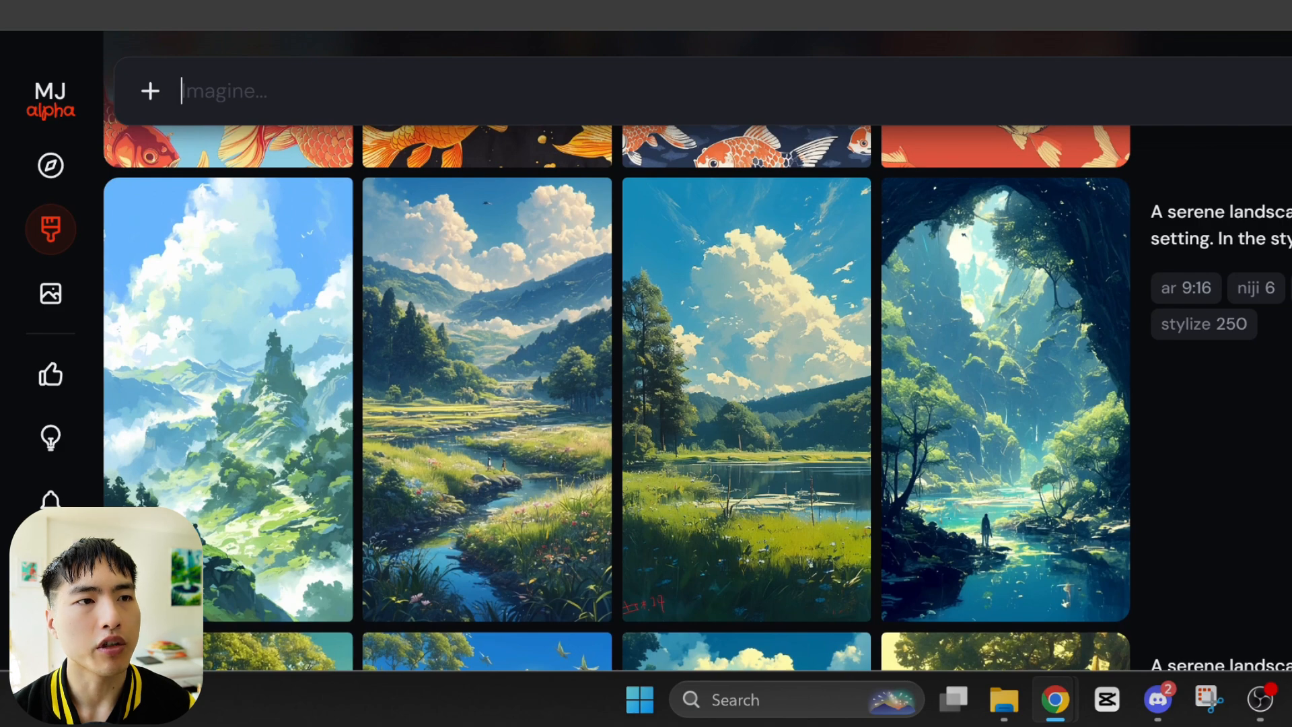
mouse_move(1161, 381)
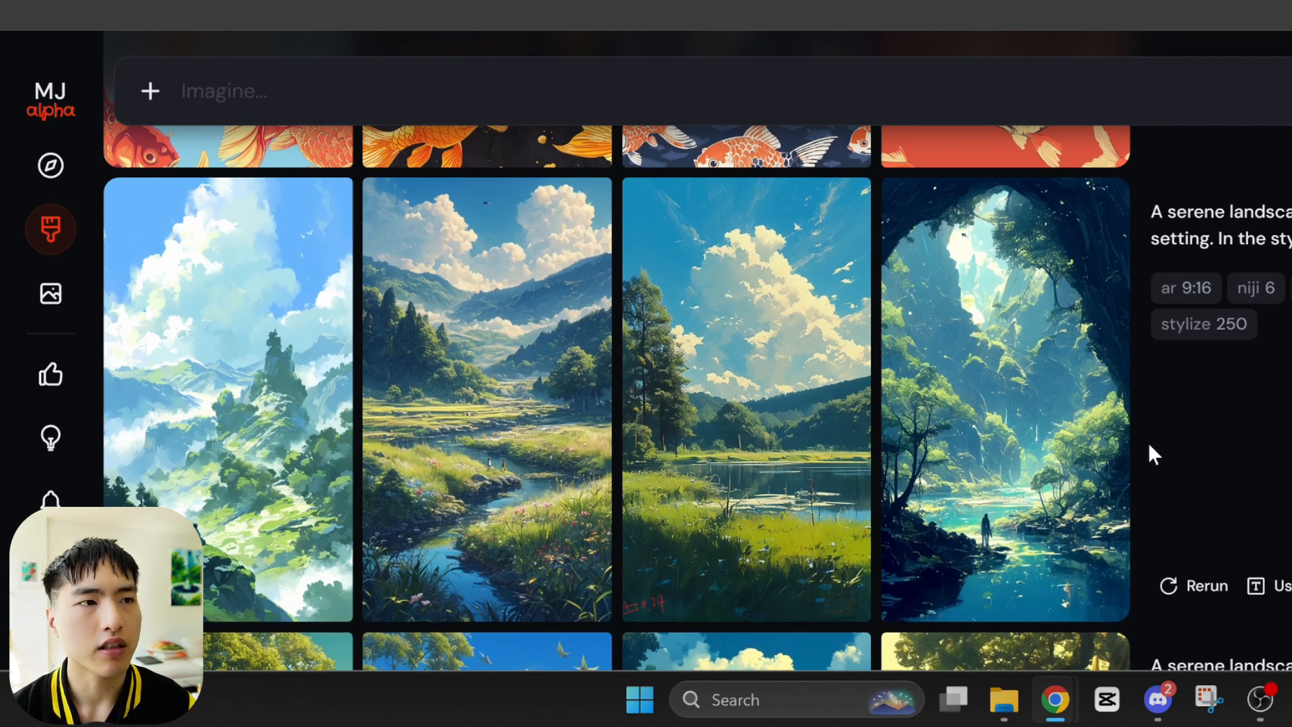
key("ctrl+plus")
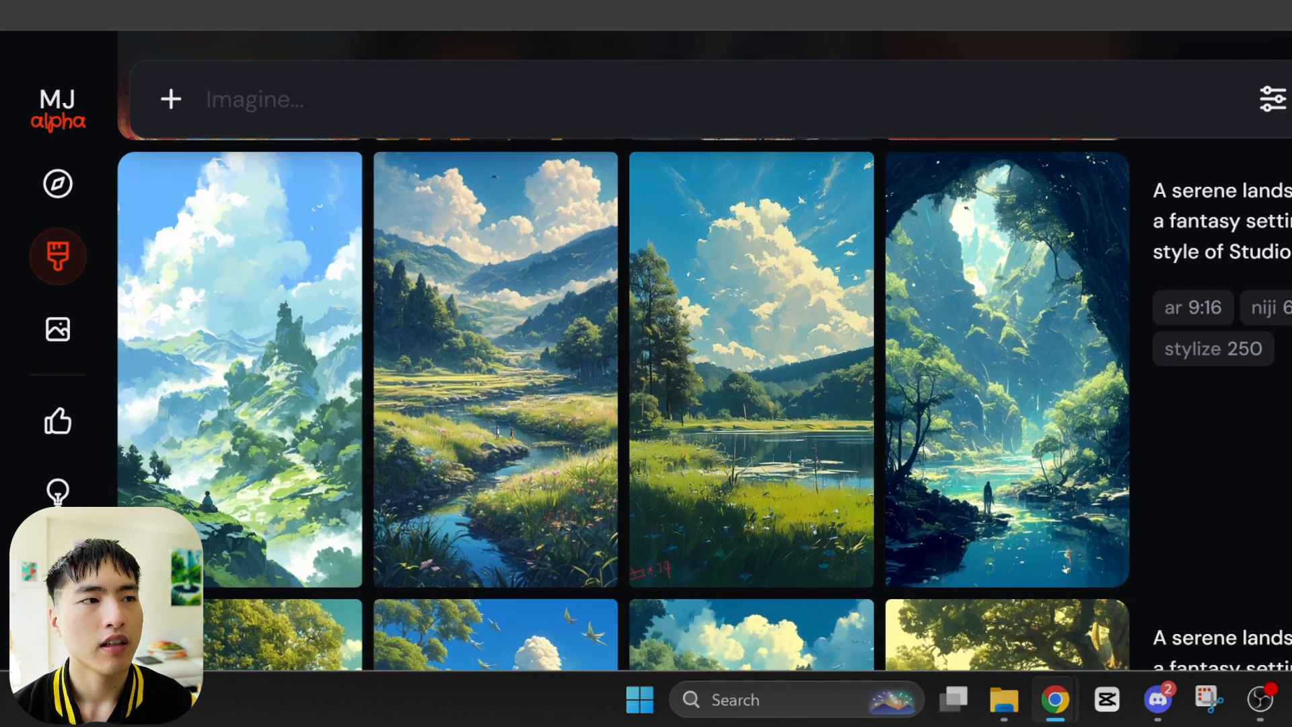
scroll(705, 375, "up", 1)
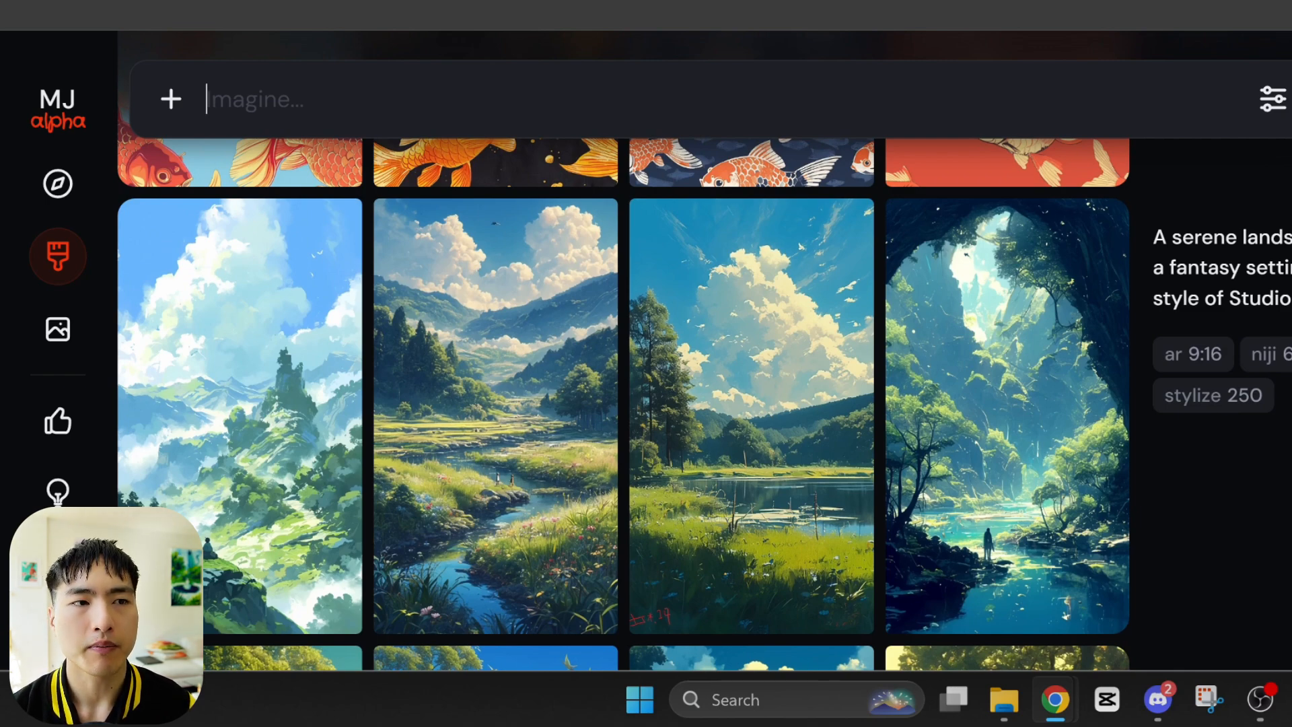
type("A serene landscape in a fantasy setting. In the style of Studio Ghibli --ar 9:16 --style raw --stylize 250 --niji 6")
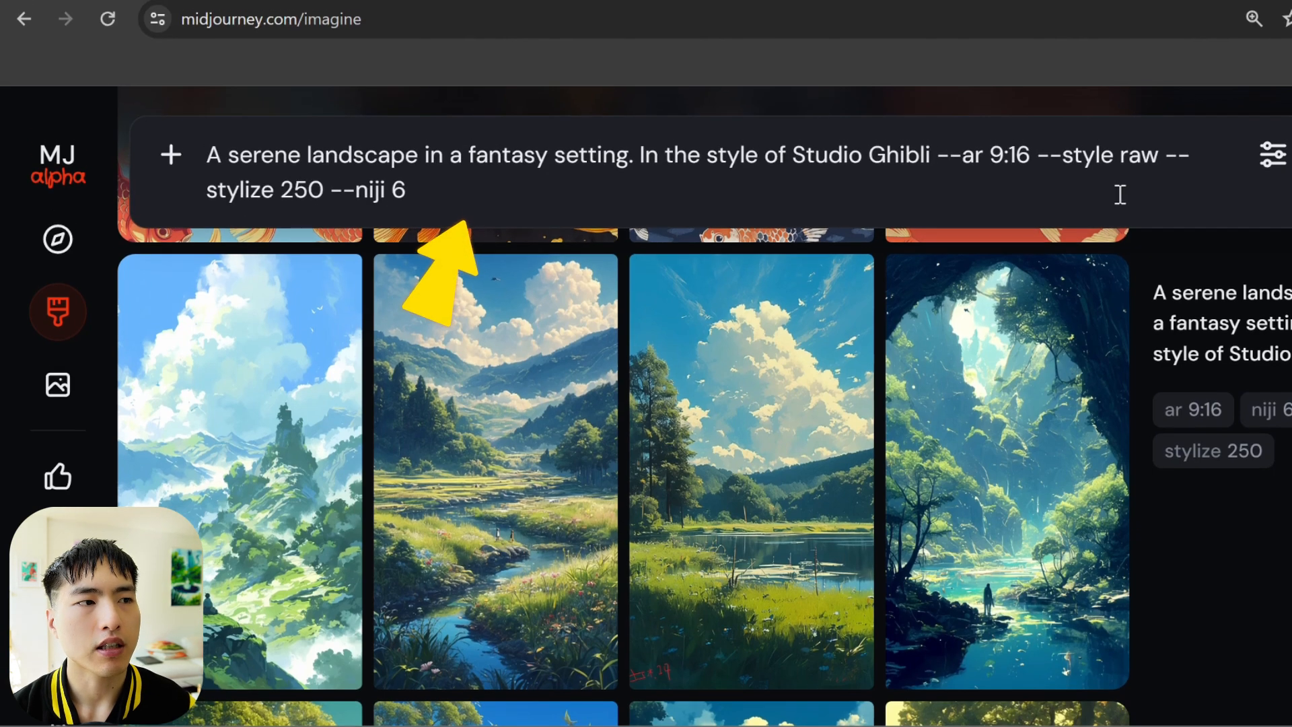
type("--no mo")
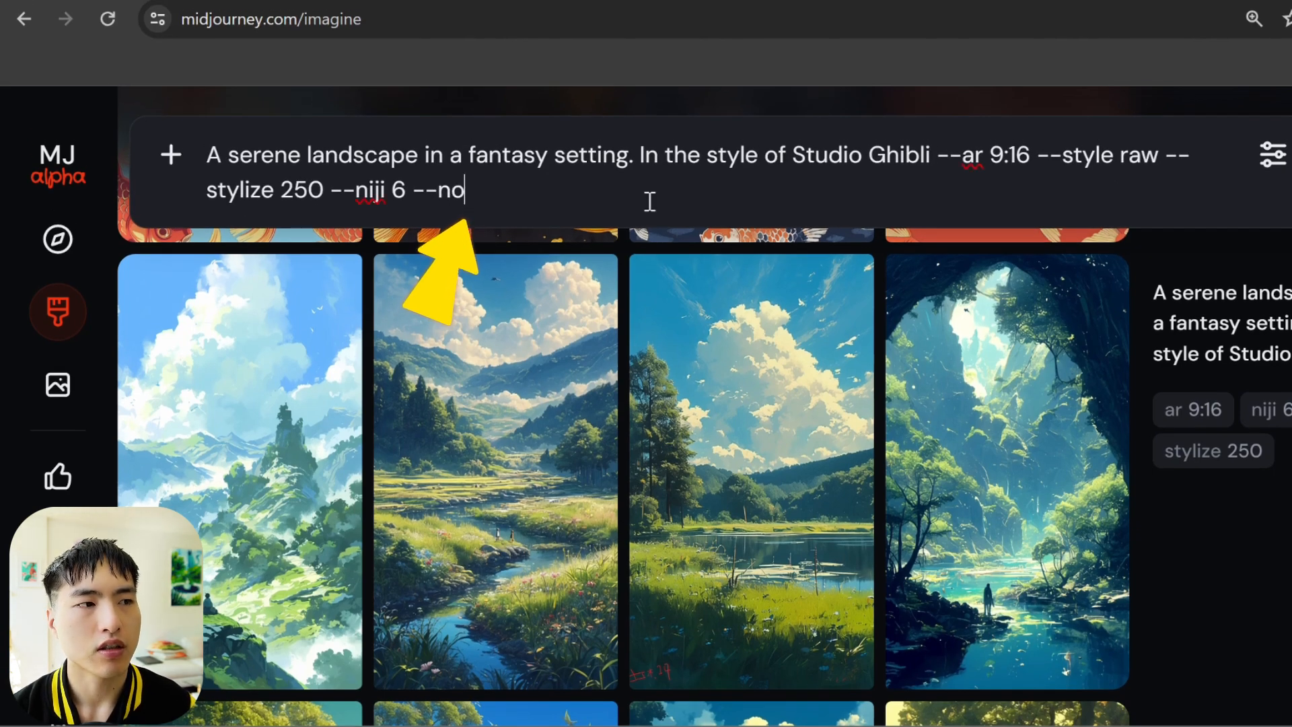
type("untains")
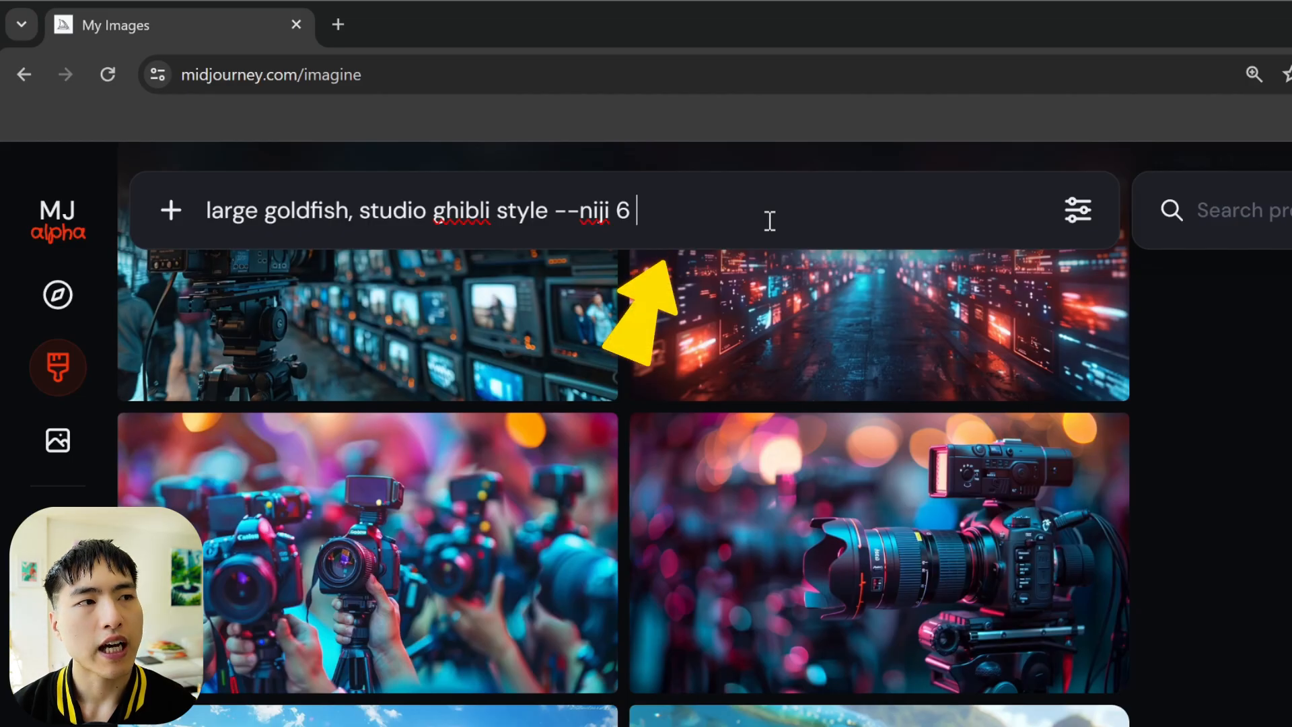
- Add the --tile parameter to the end of the large goldfish, studio ghibli style --niji 6 prompt
type("--til")
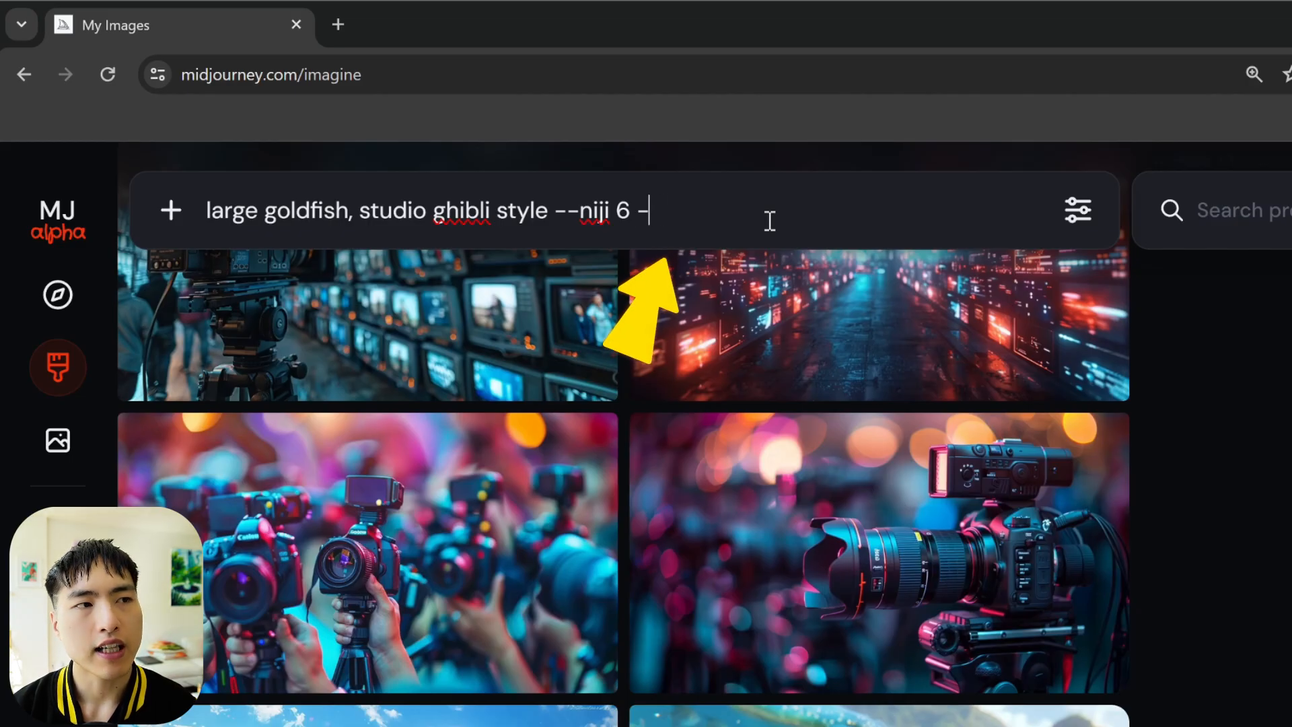
type("e")
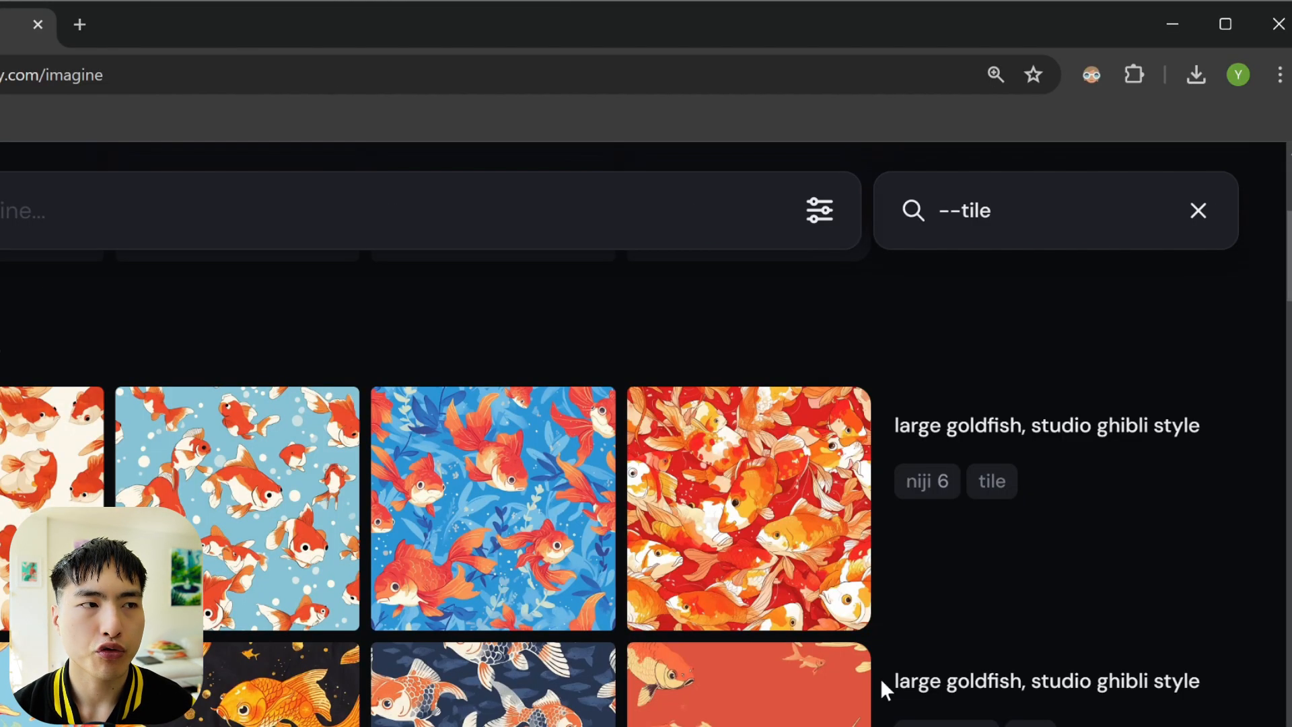
- Download the generated goldfish pattern with the blue background and open the downloaded PNG file
mouse_move(585, 616)
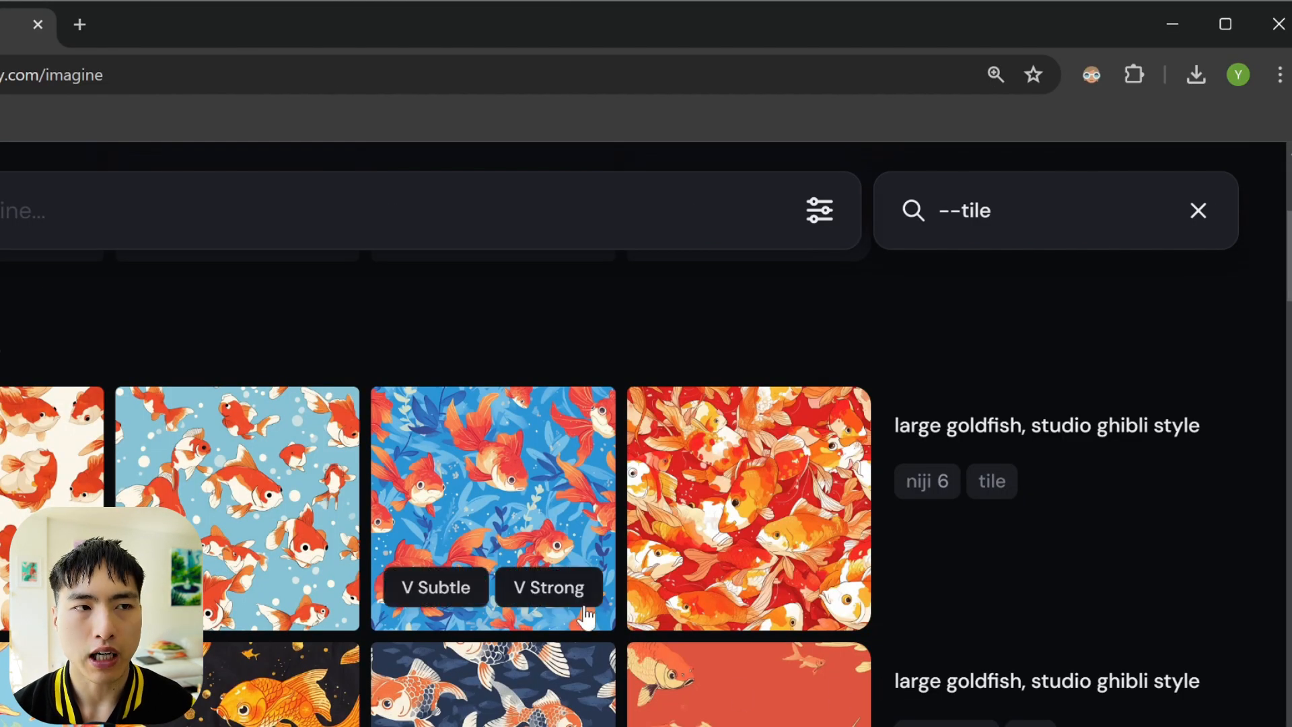
left_click(550, 522)
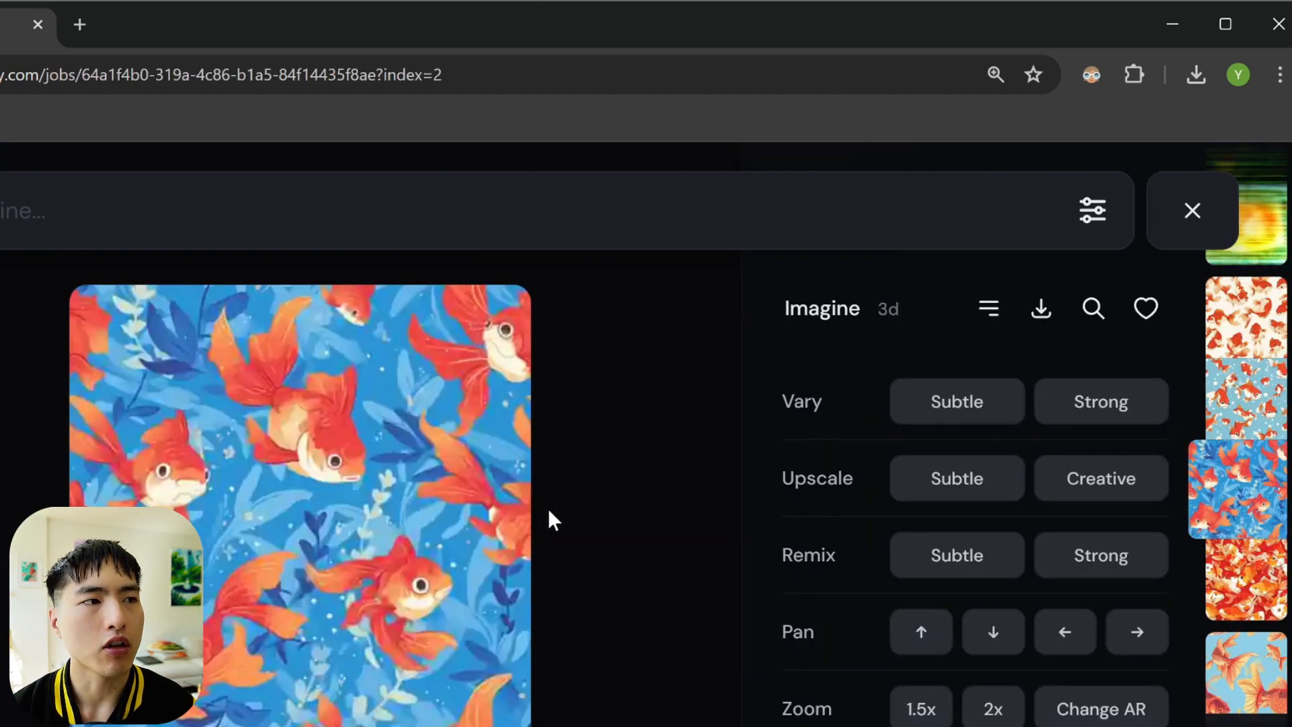
left_click(1042, 309)
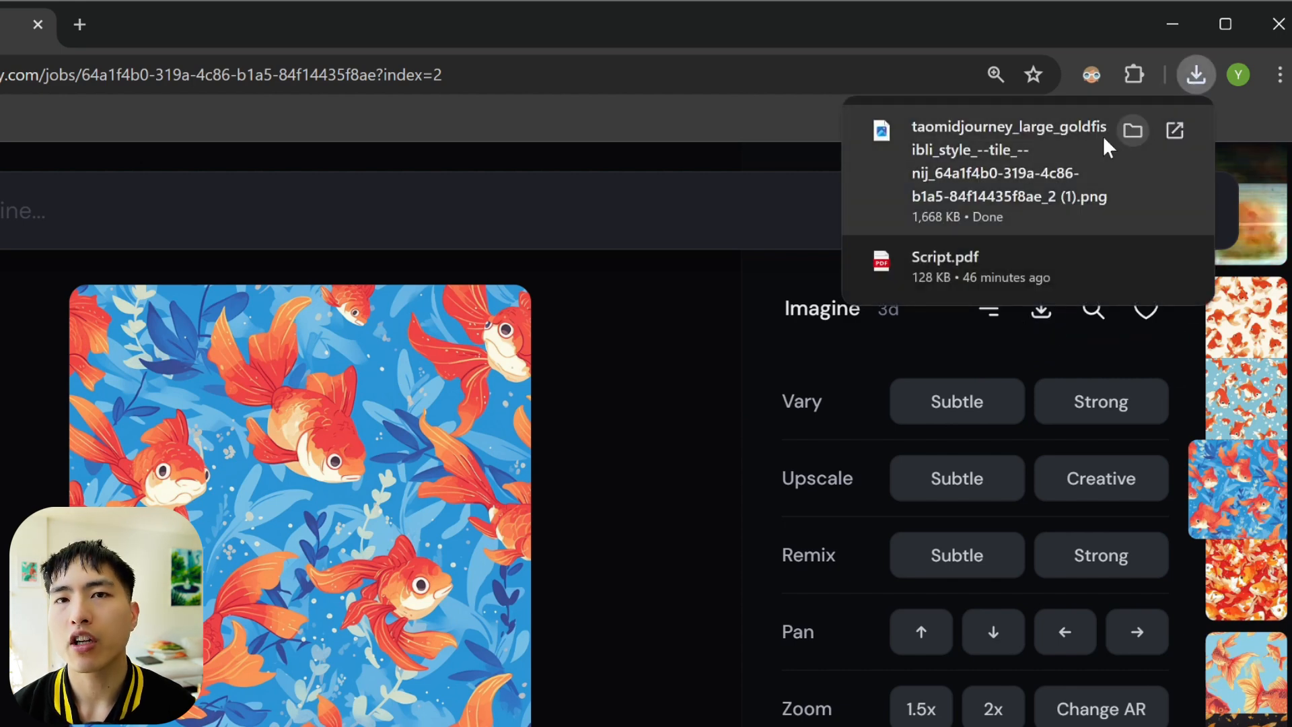
left_click(1070, 141)
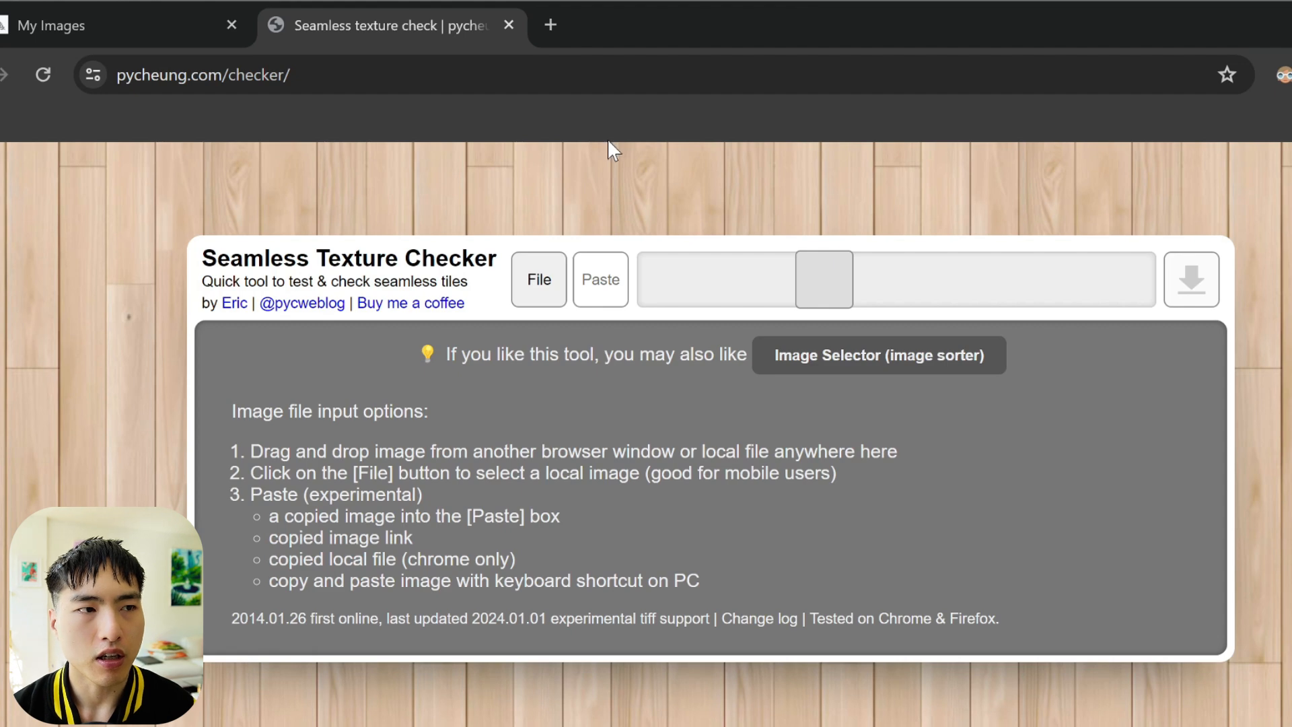
- Load the downloaded goldfish PNG into the Seamless Texture Checker and reduce the size of the repeated tiles
left_click(526, 296)
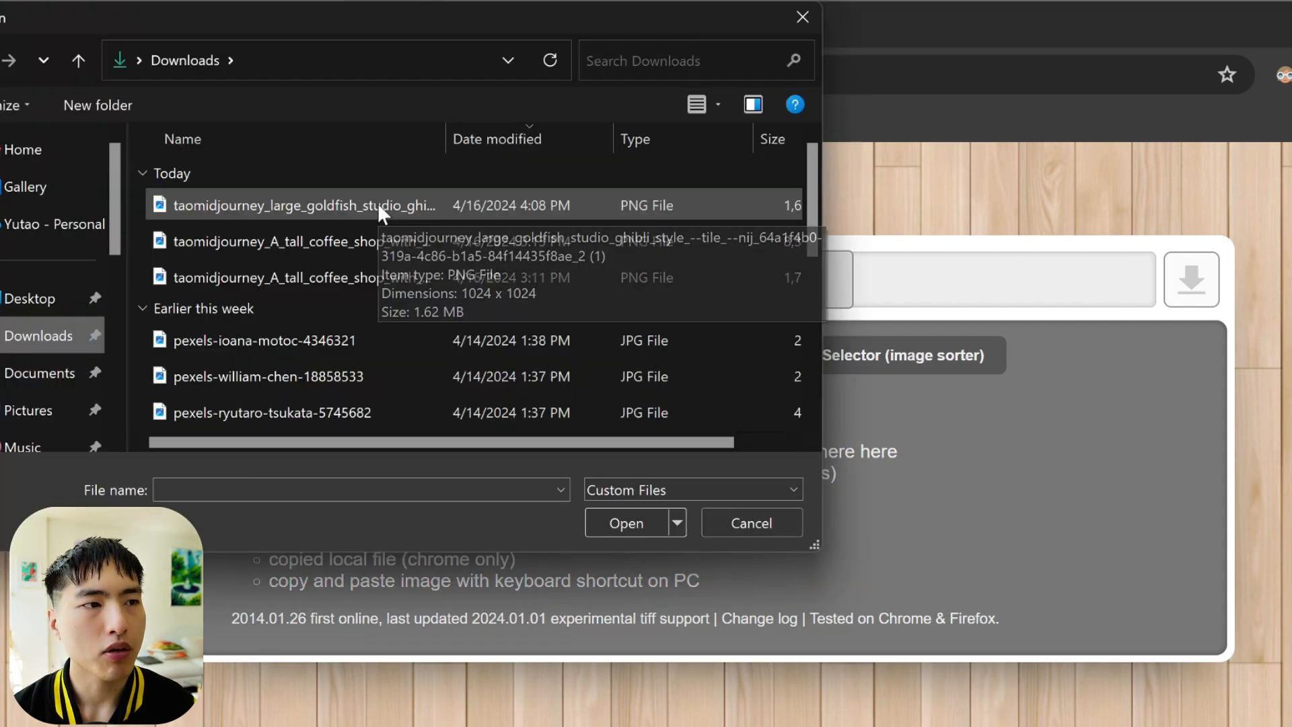
double_click(377, 203)
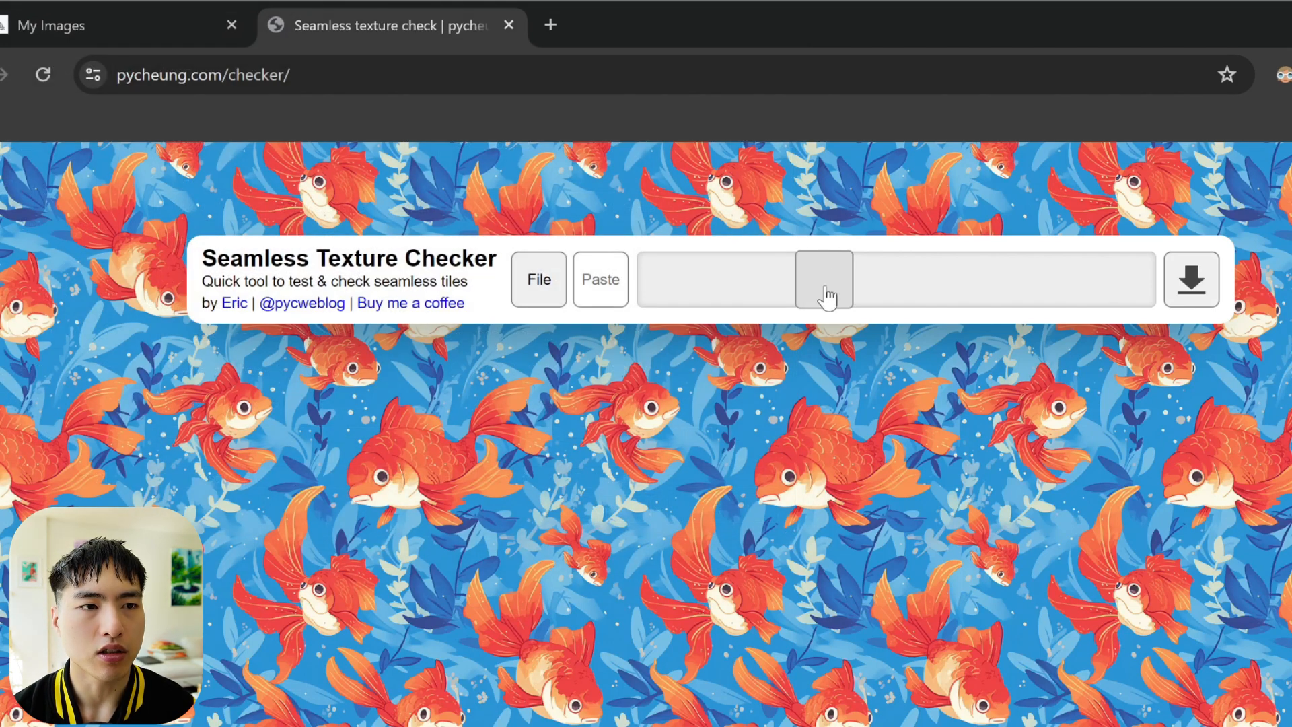
left_click_drag(828, 296, 764, 306)
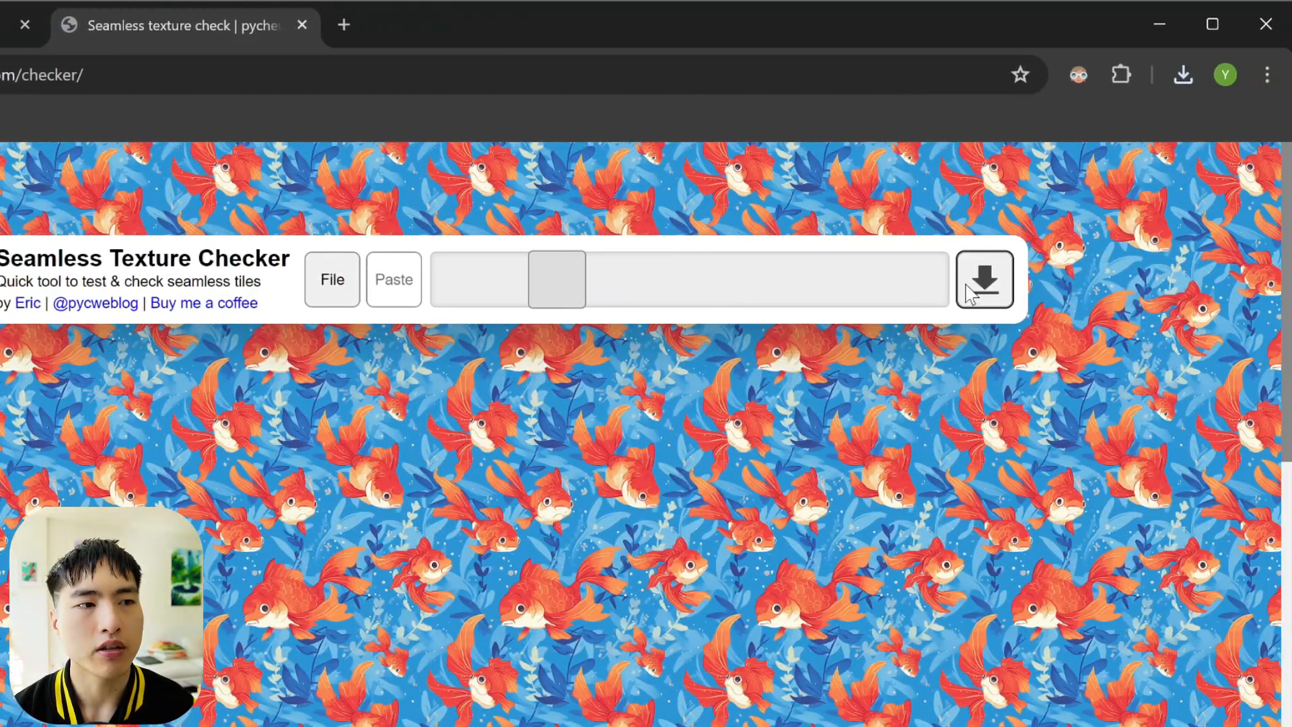
- Download the tiled goldfish pattern and view seamlesscheck (1).png, closing the other open image window
left_click(995, 281)
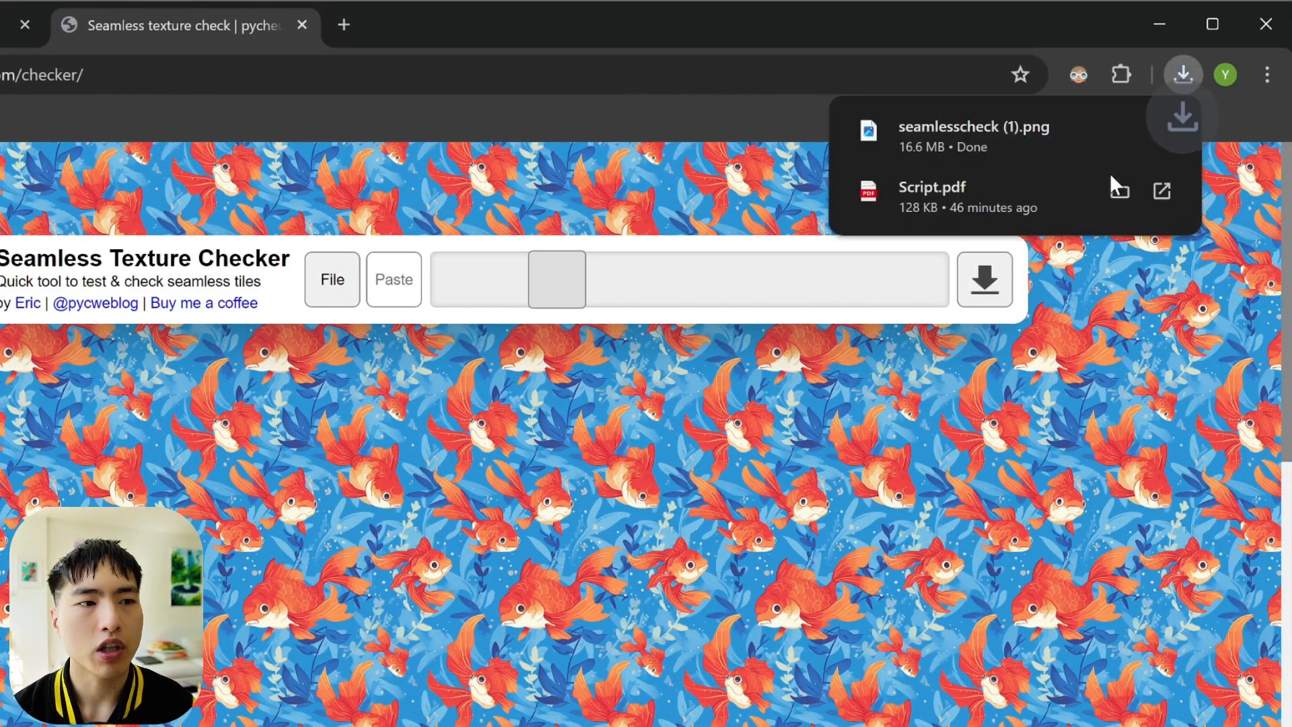
left_click(972, 167)
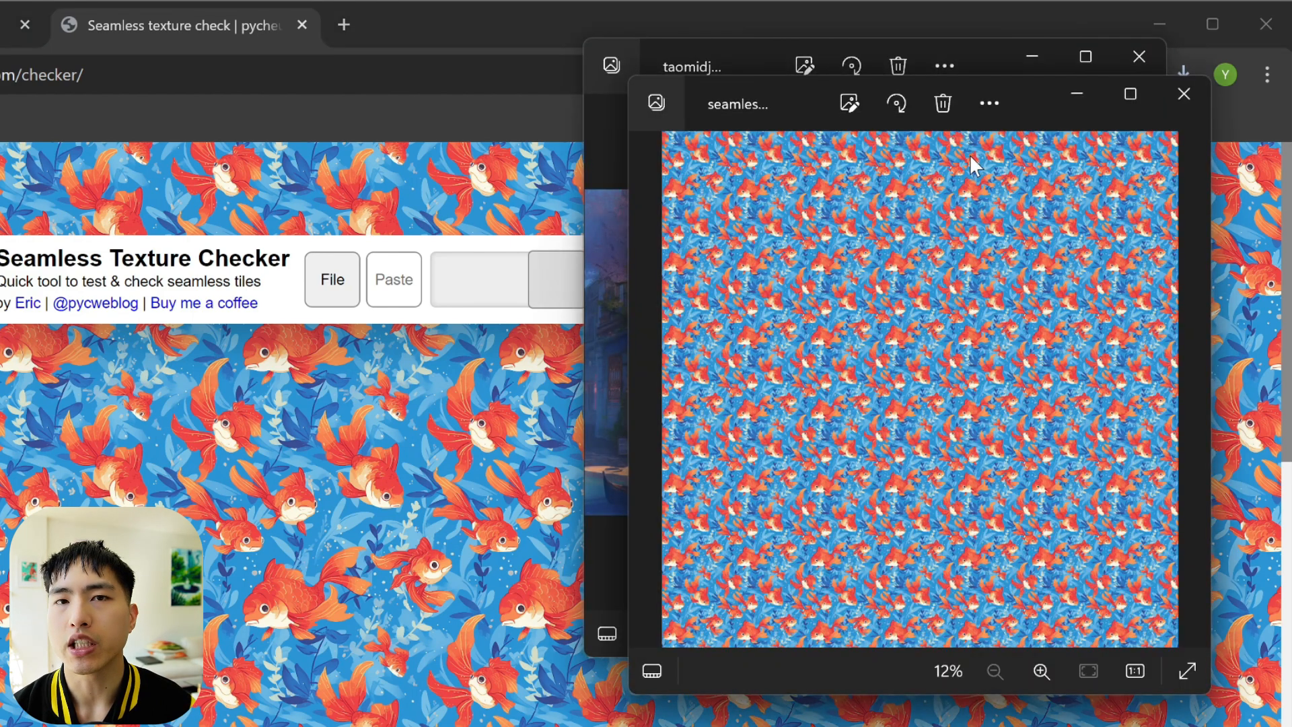
left_click(1139, 57)
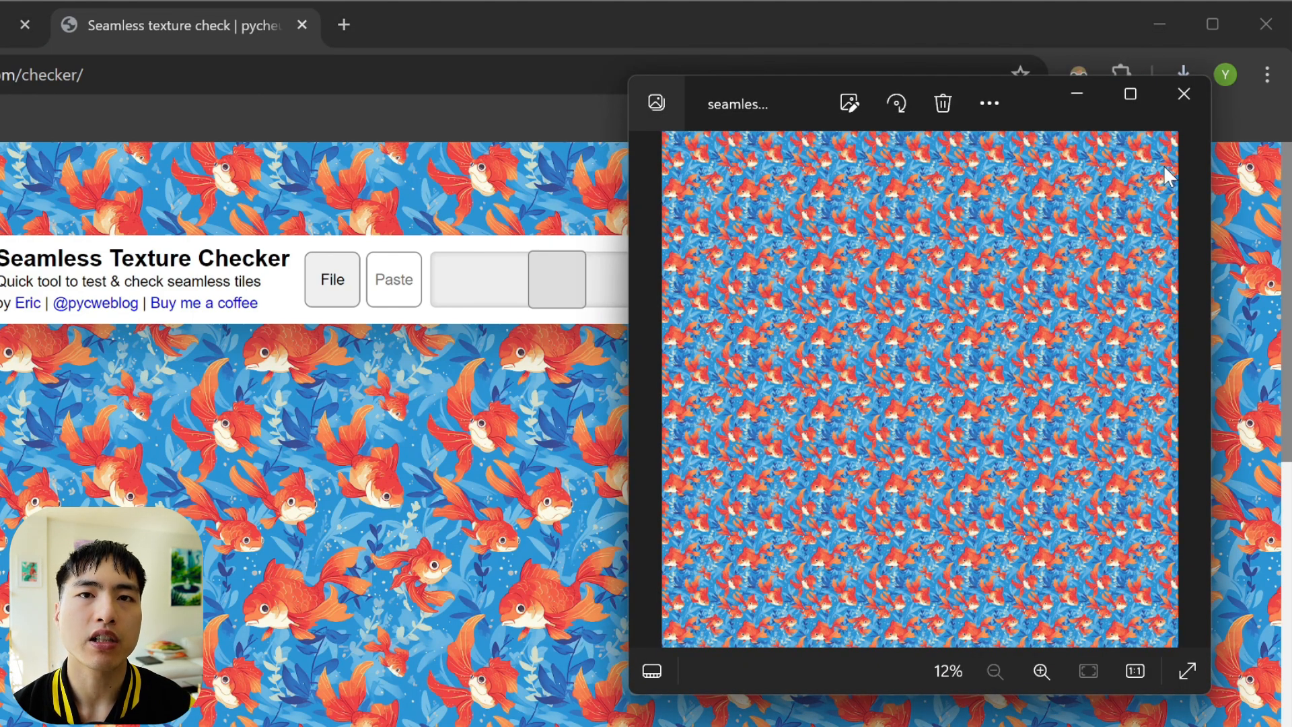
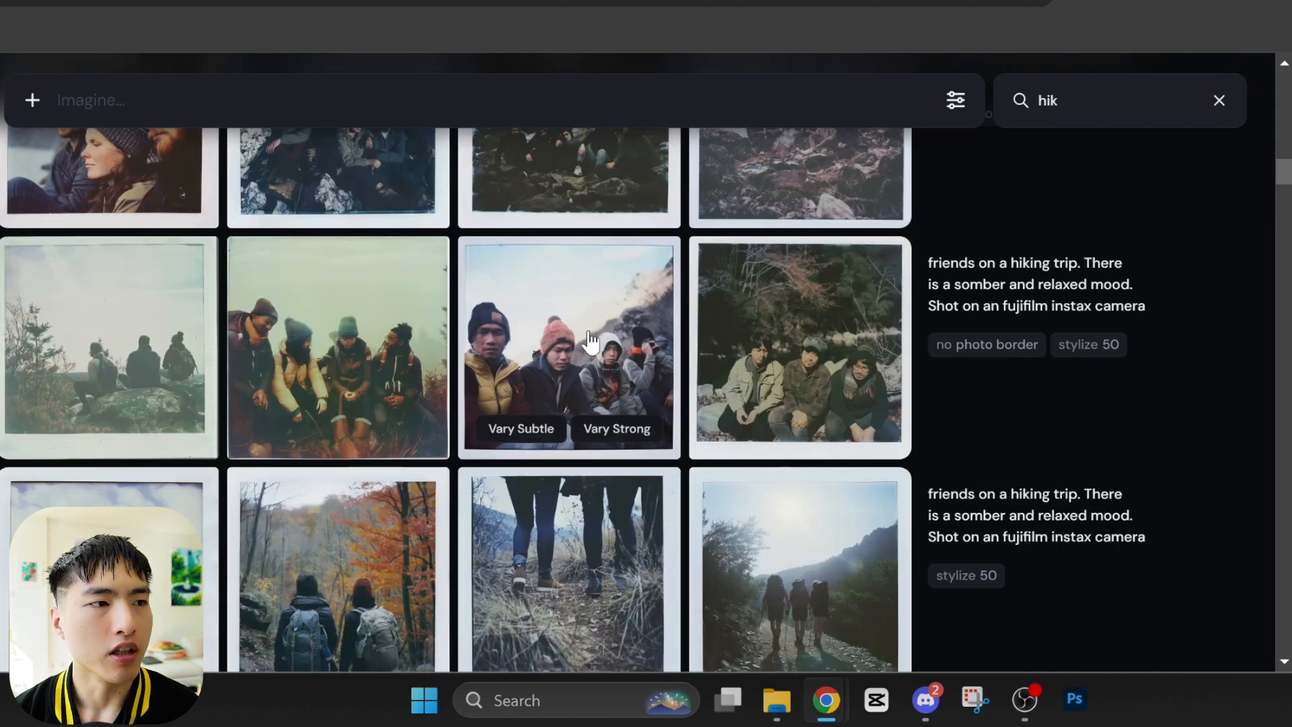
- Start a Subtle remix of the hiking friends photo, adding "in snow covered. They are wearing winter hiking gear." after "hiking trip" in the prompt
left_click(589, 330)
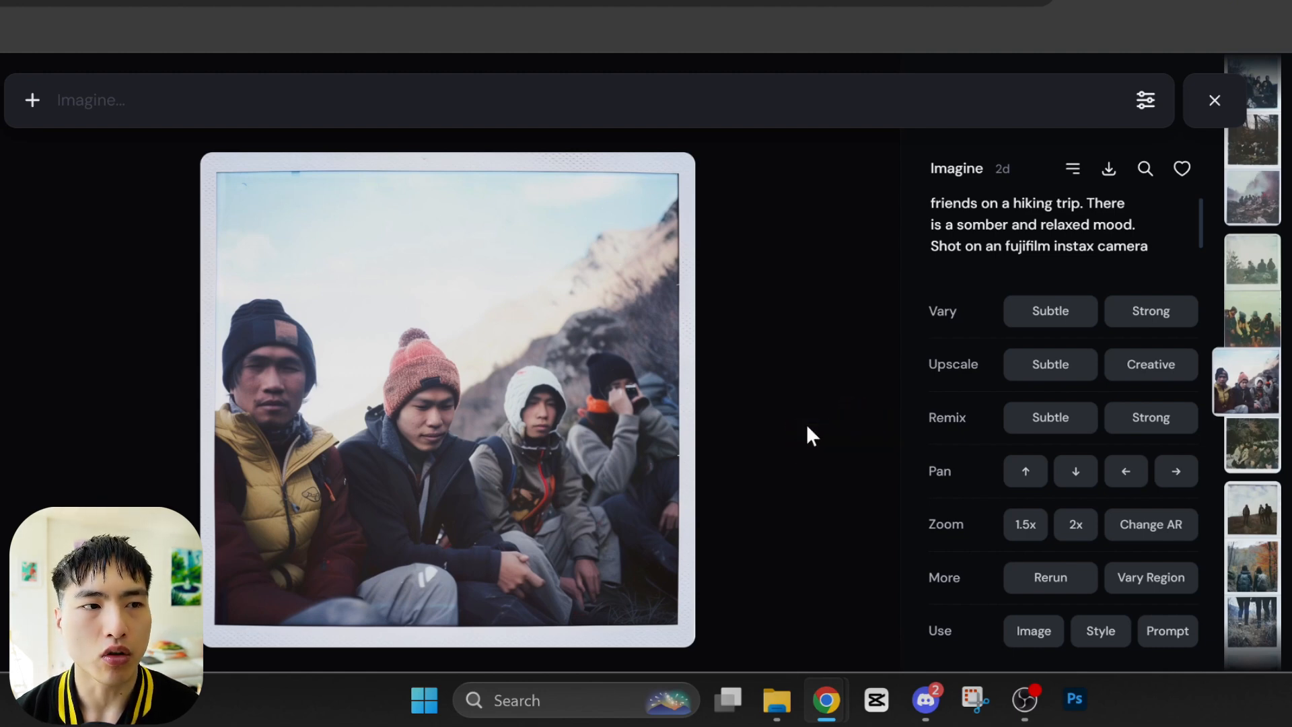
left_click(1047, 421)
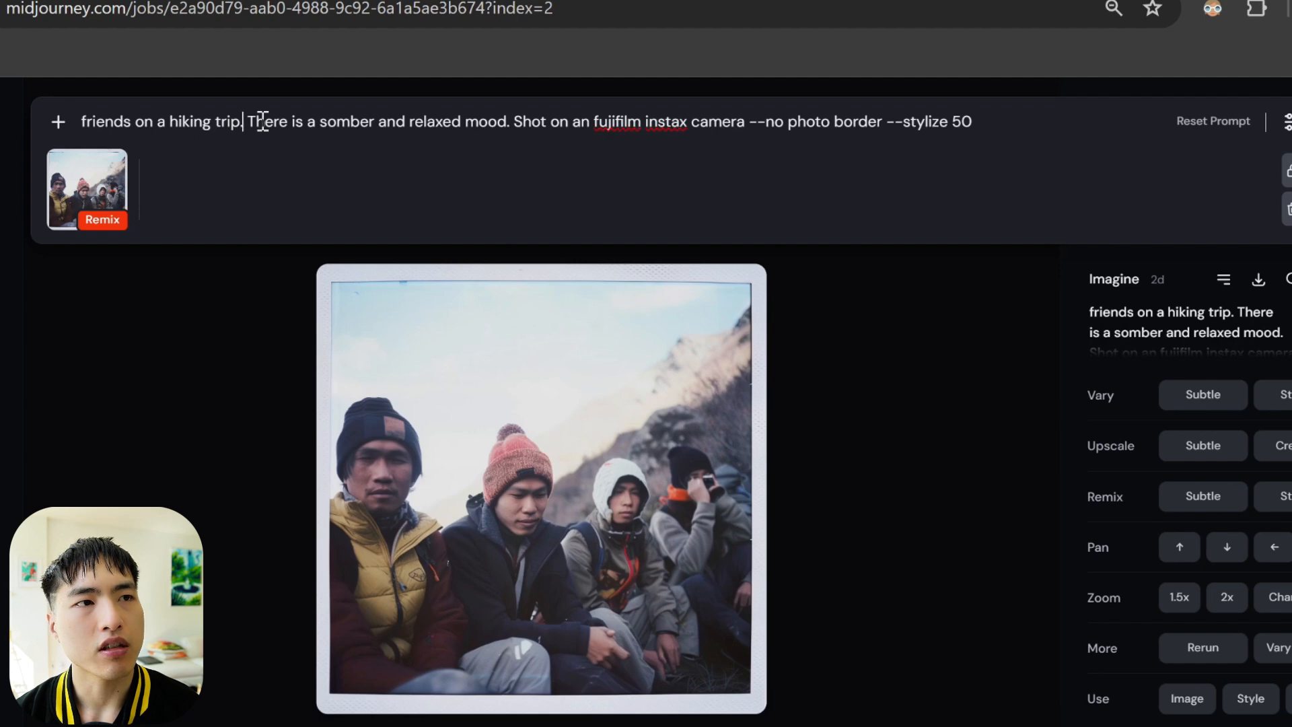
type("in snow c")
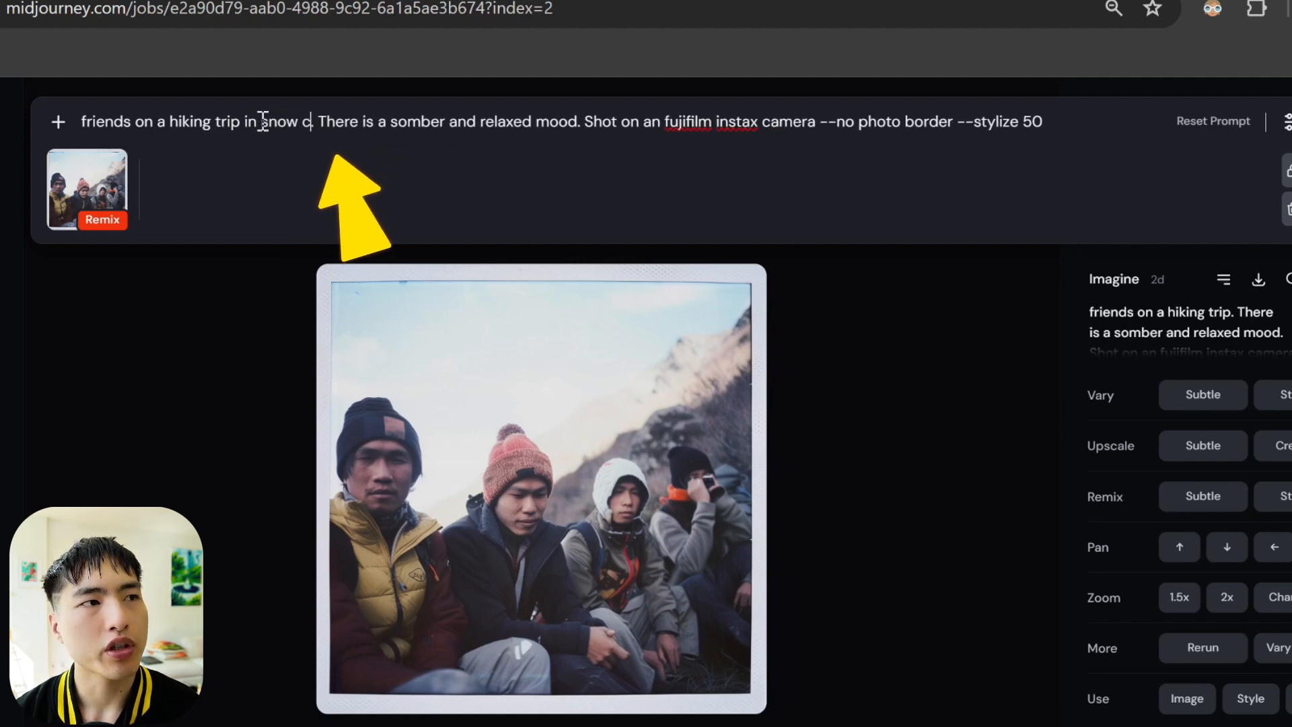
type("overed. They are wearing winter hiking gear.")
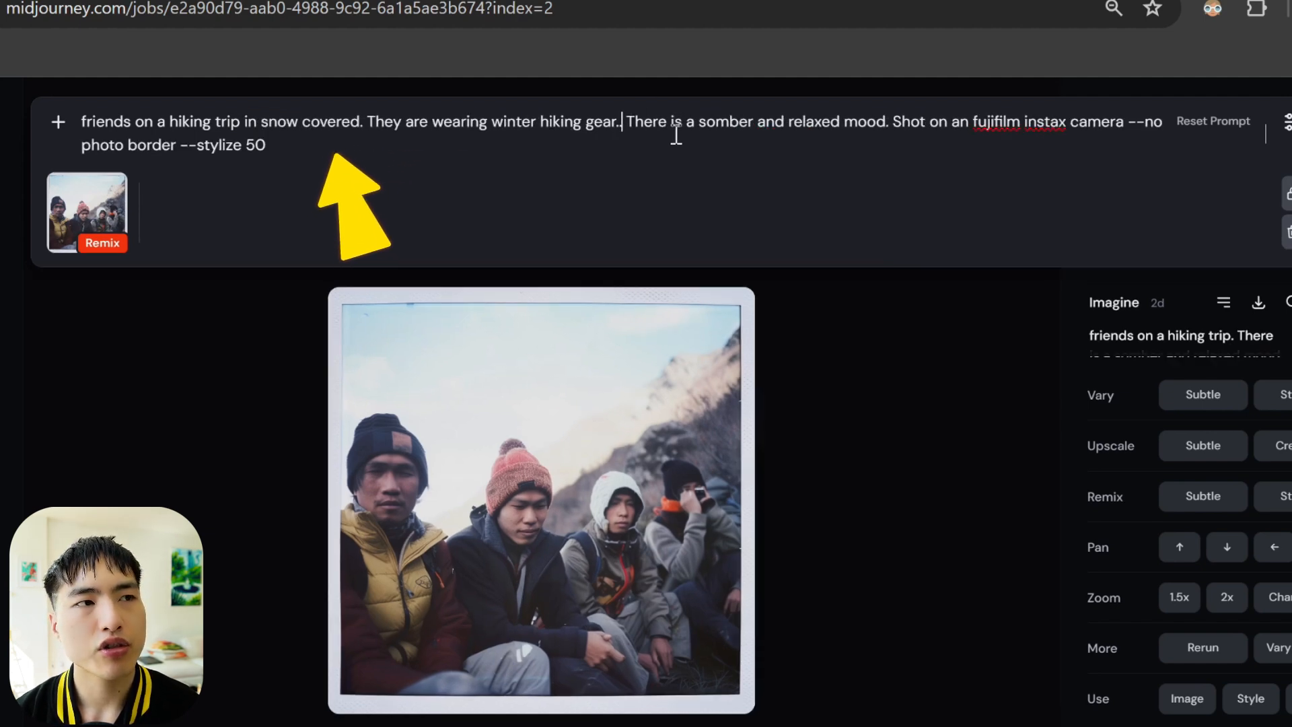
key("BackSpace")
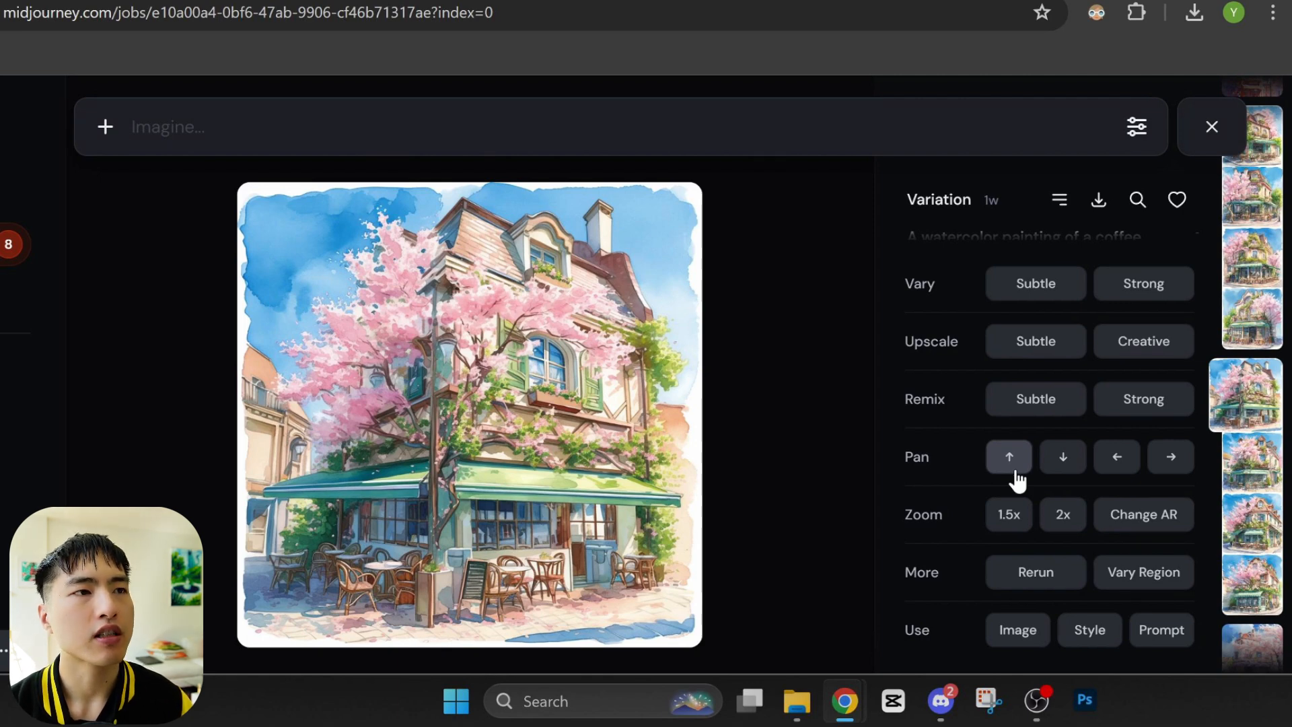
- Pan the square watercolor coffee shop image once each up, down, left and right, and review the extended images in the gallery
left_click(1015, 469)
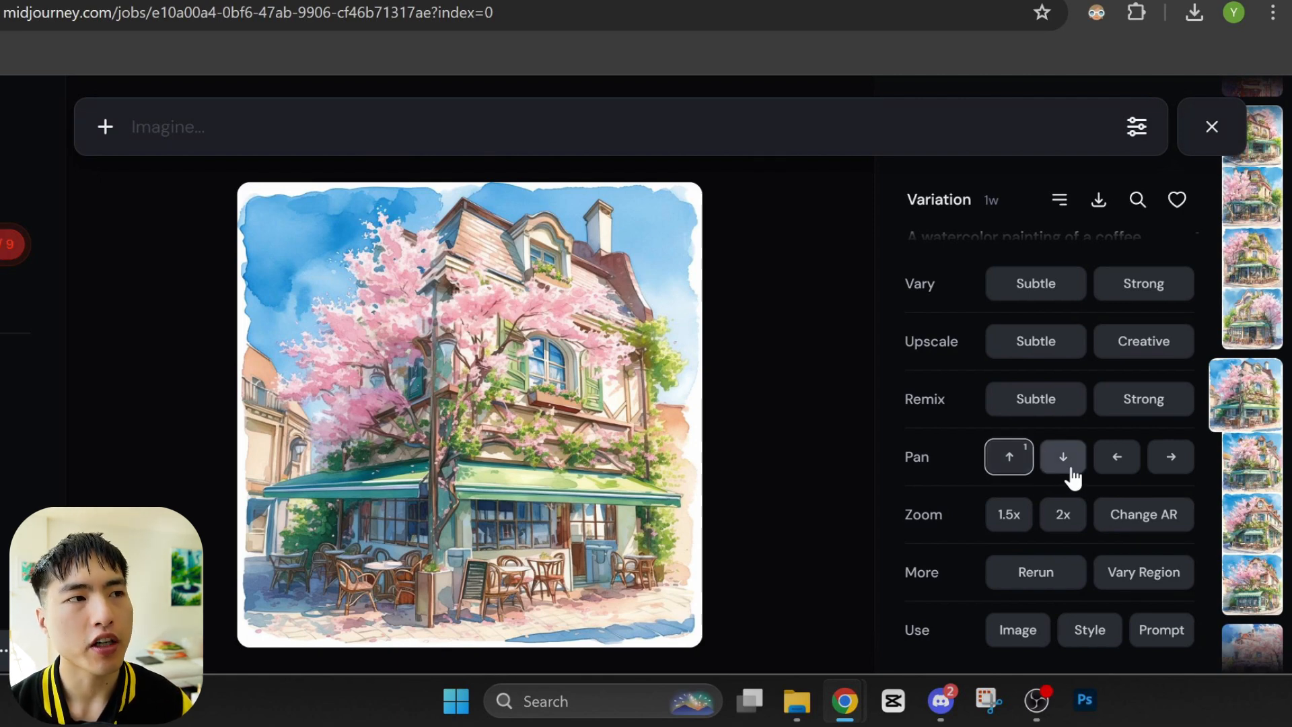
left_click(1062, 469)
left_click(1114, 470)
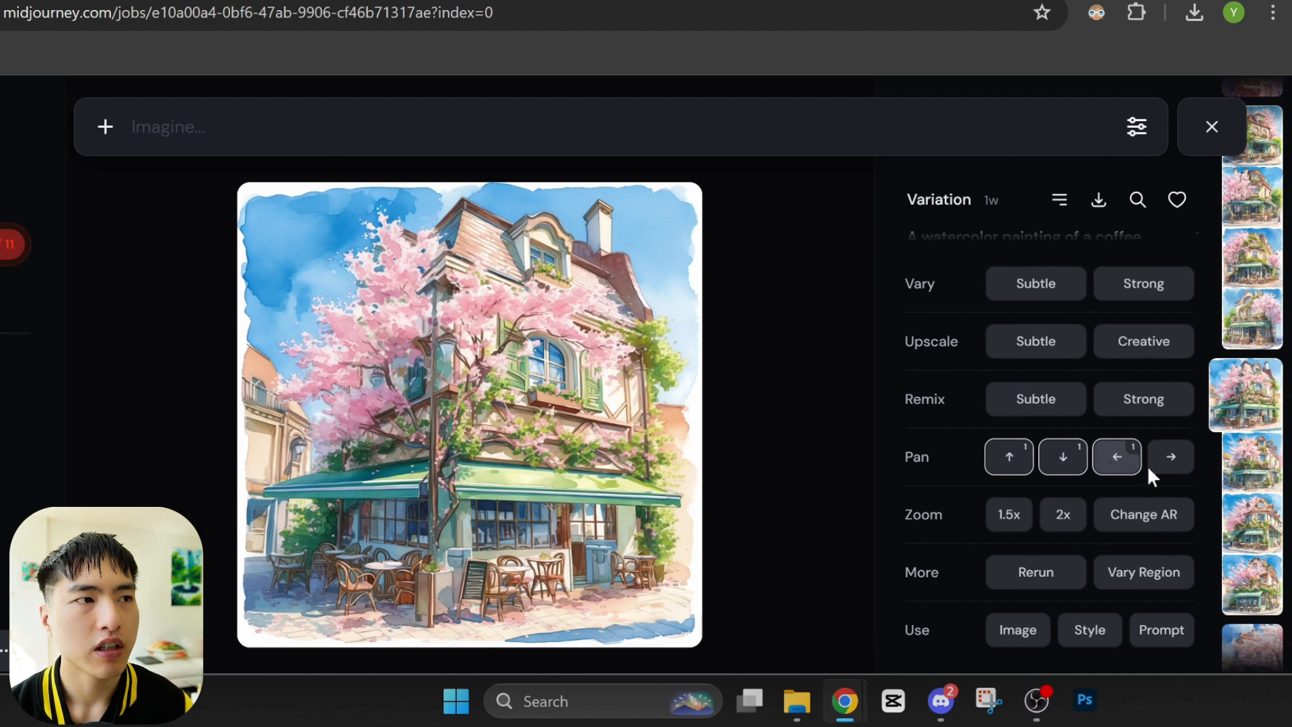
left_click(1164, 474)
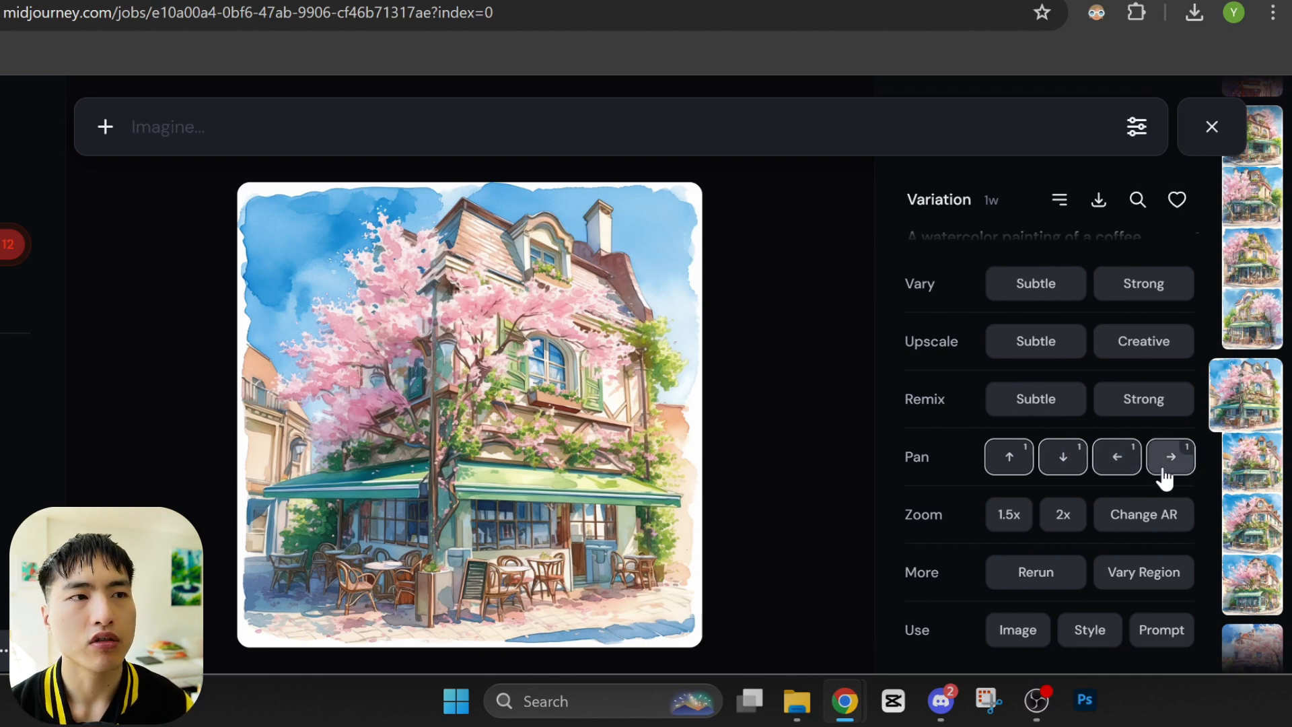
left_click(727, 479)
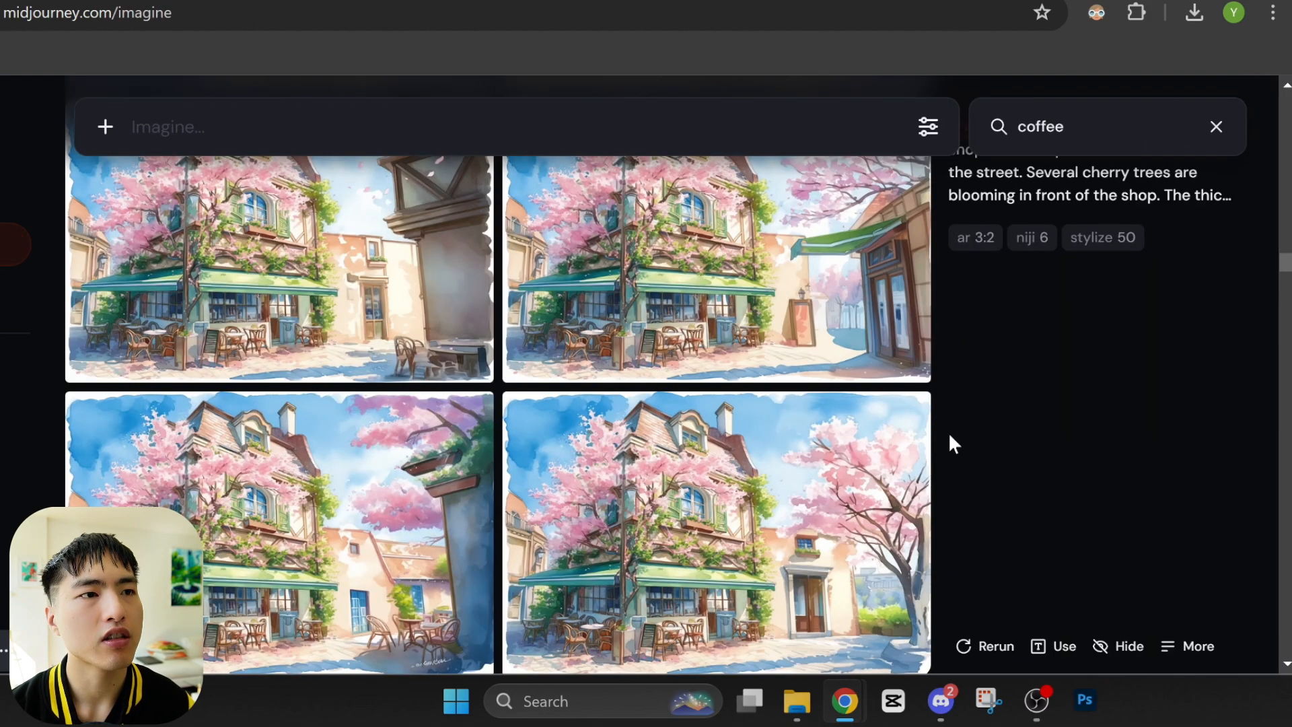
scroll(949, 437, "down", 8)
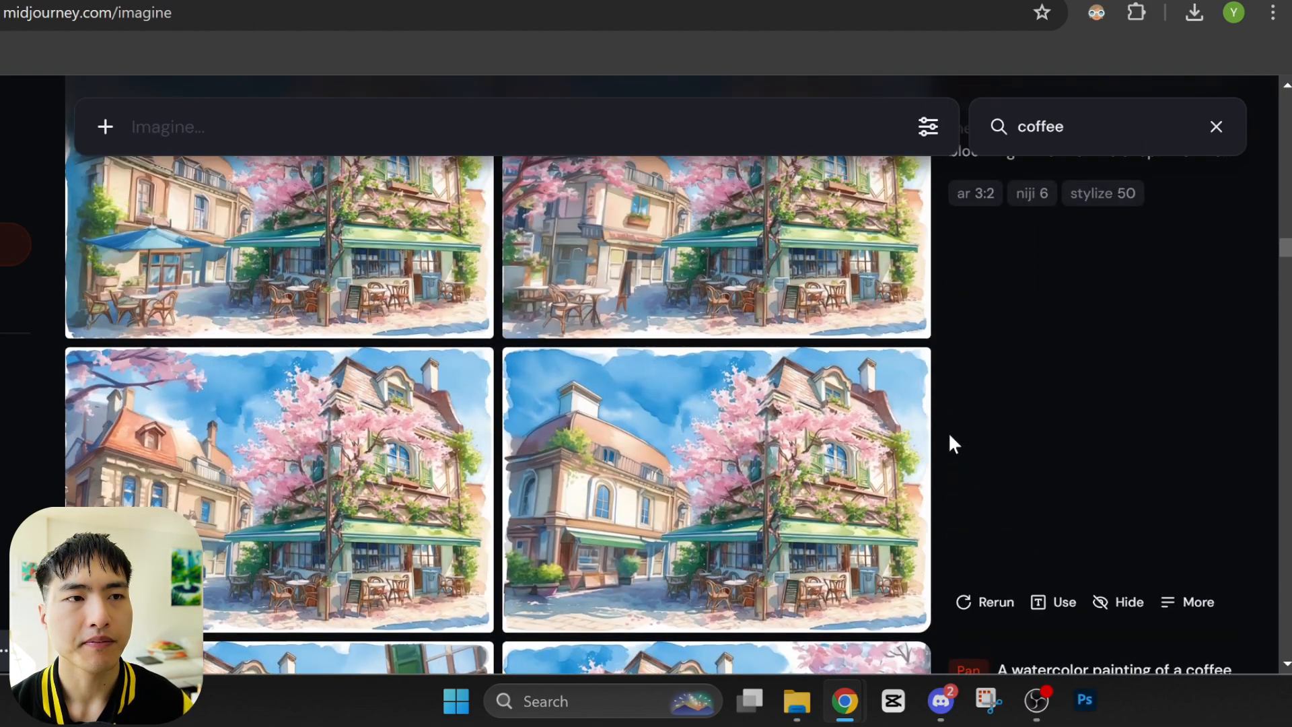
scroll(949, 436, "down", 10)
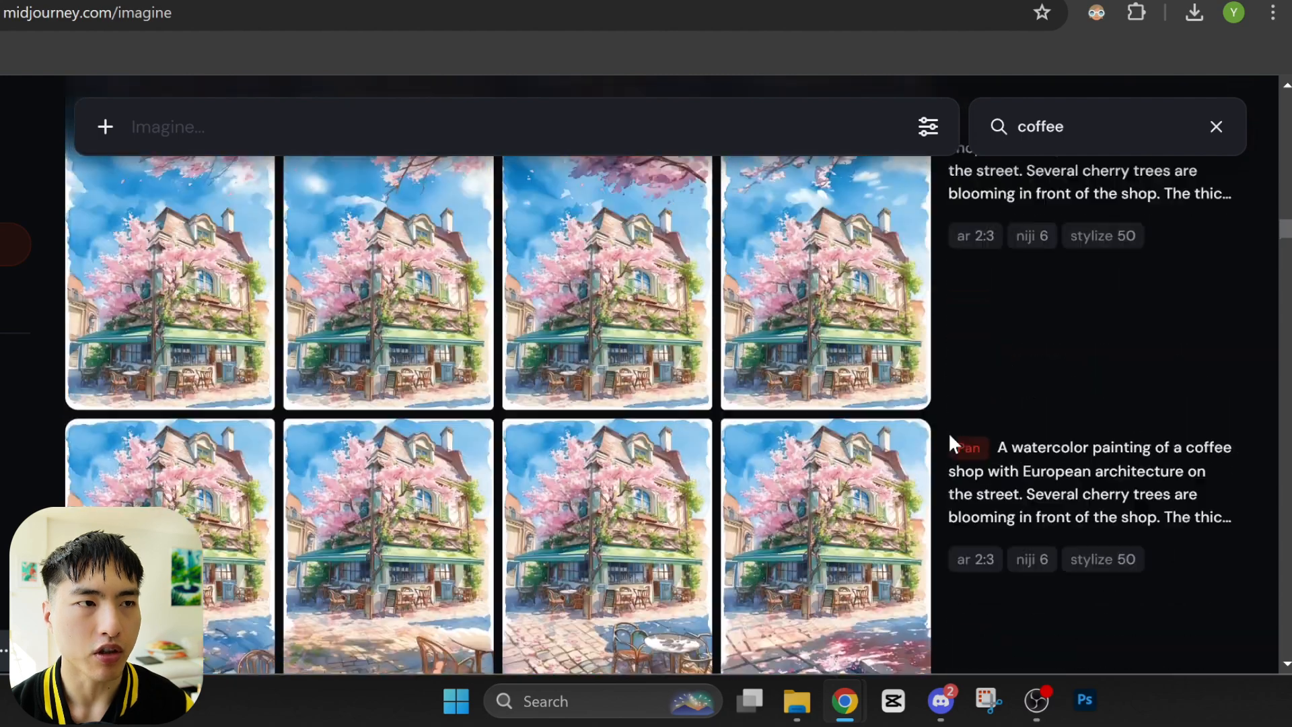
scroll(950, 436, "down", 2)
scroll(950, 438, "down", 2)
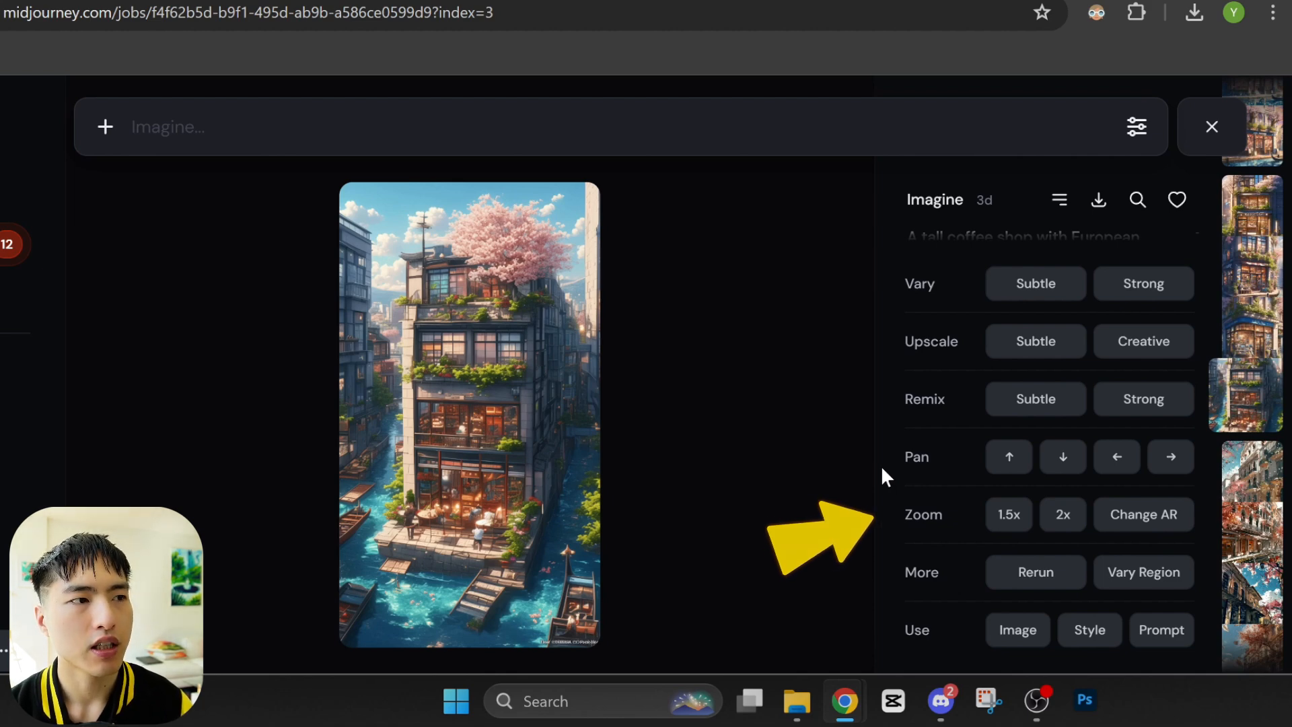
- Zoom out the tall canal-side coffee shop image by 1.5x and 2x, and review the zoomed versions
left_click(1004, 526)
left_click(1063, 527)
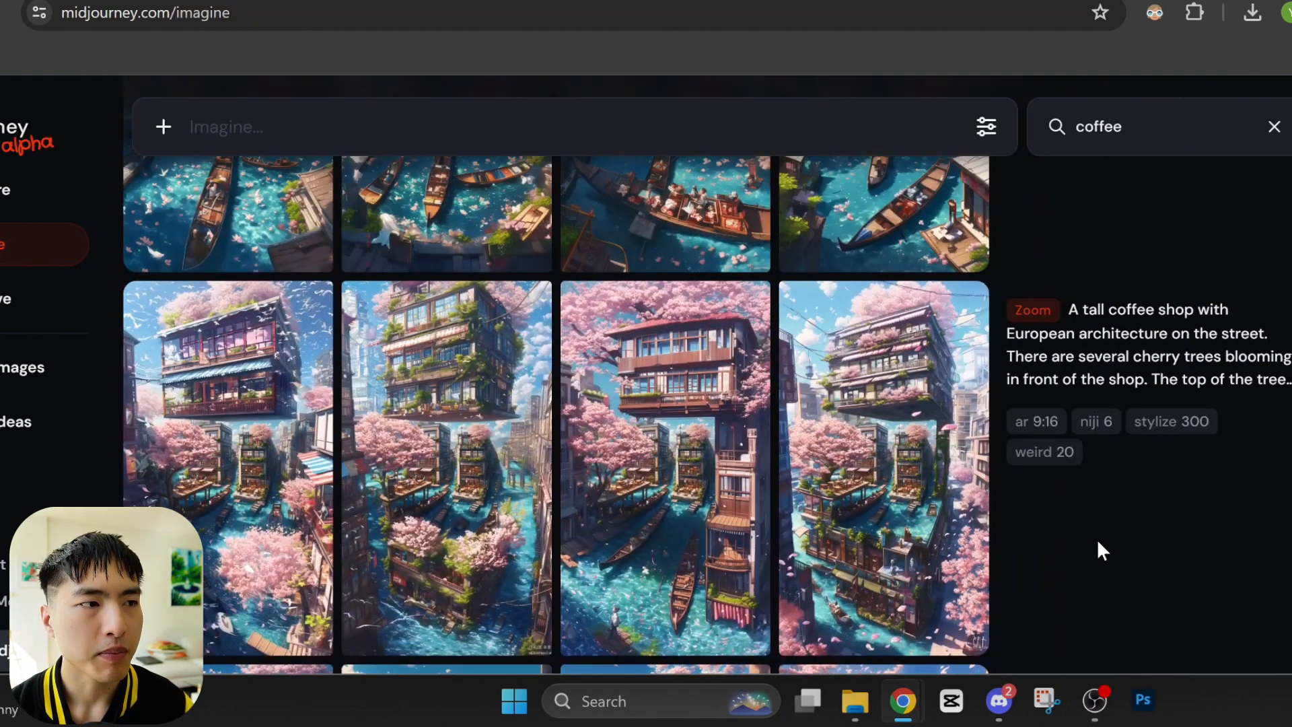
key("ctrl+plus")
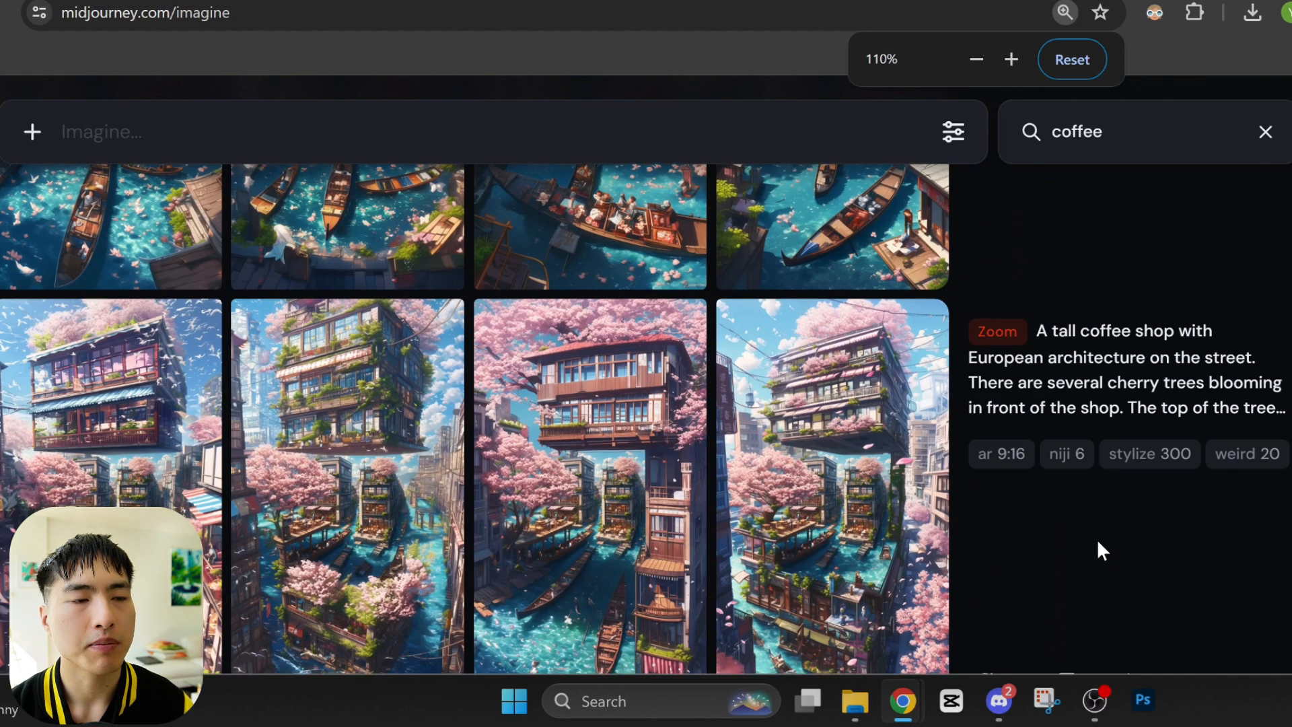
scroll(1097, 550, "down", 1)
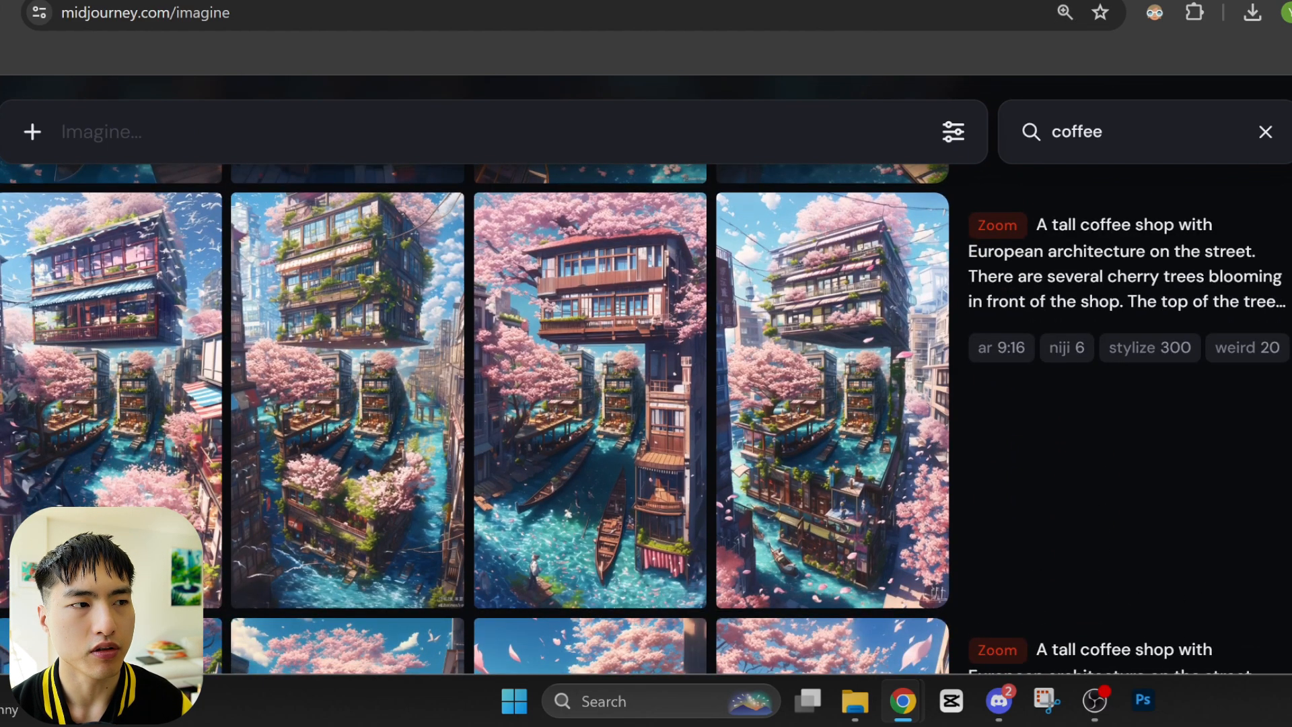
- Open Change AR for the tall coffee shop with the cherry tree on its roof and set the aspect ratio to 6:5
scroll(644, 419, "up", 1)
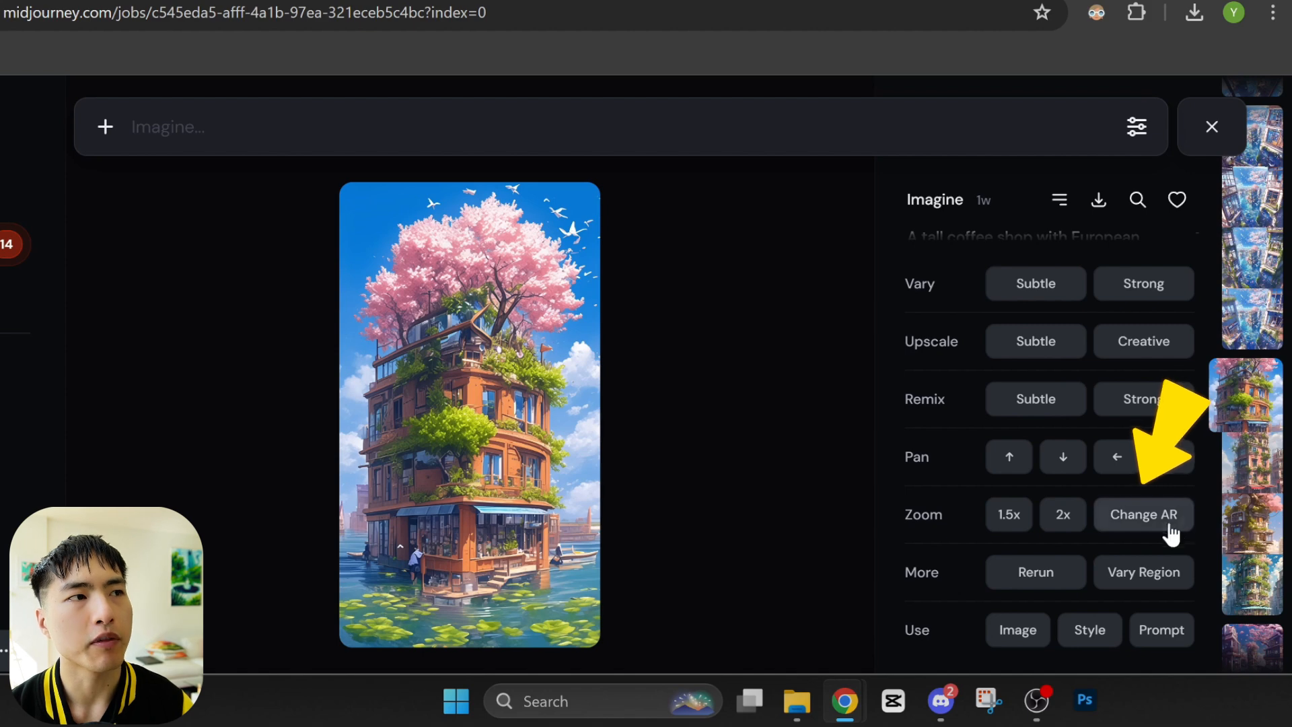
left_click(1171, 532)
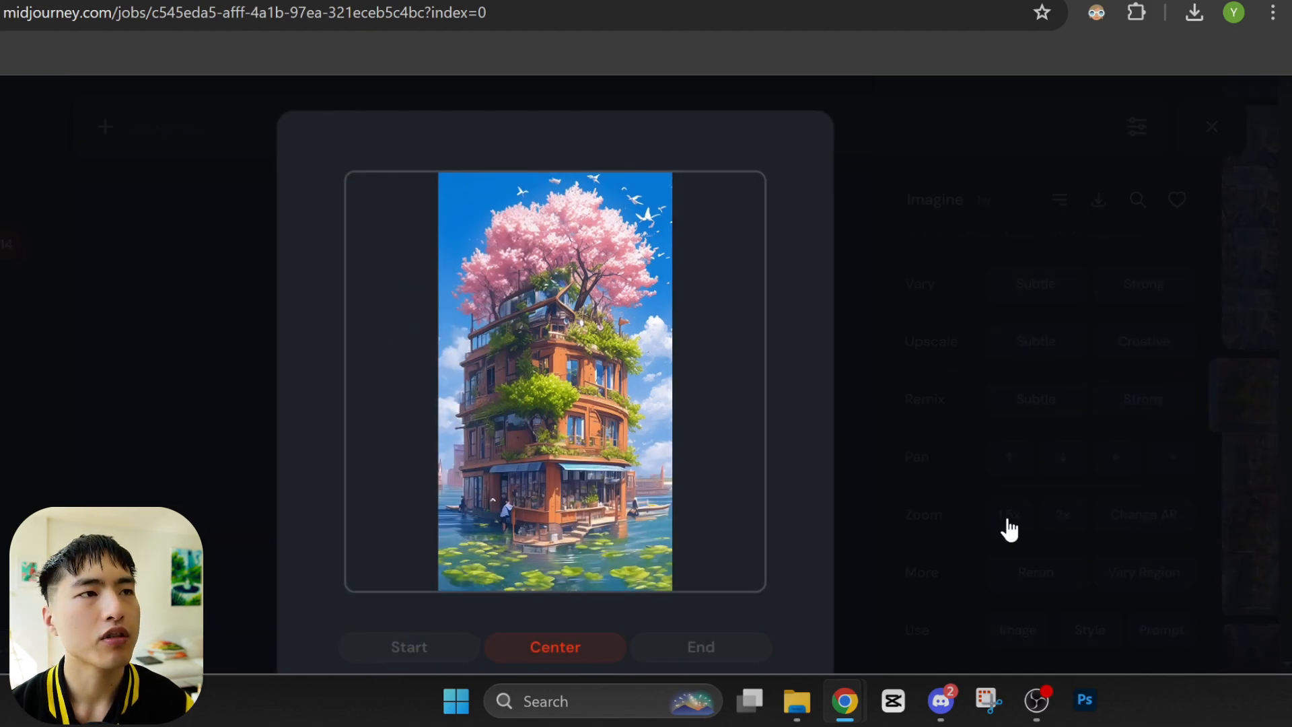
key("ctrl+minus")
key("ctrl+minus")
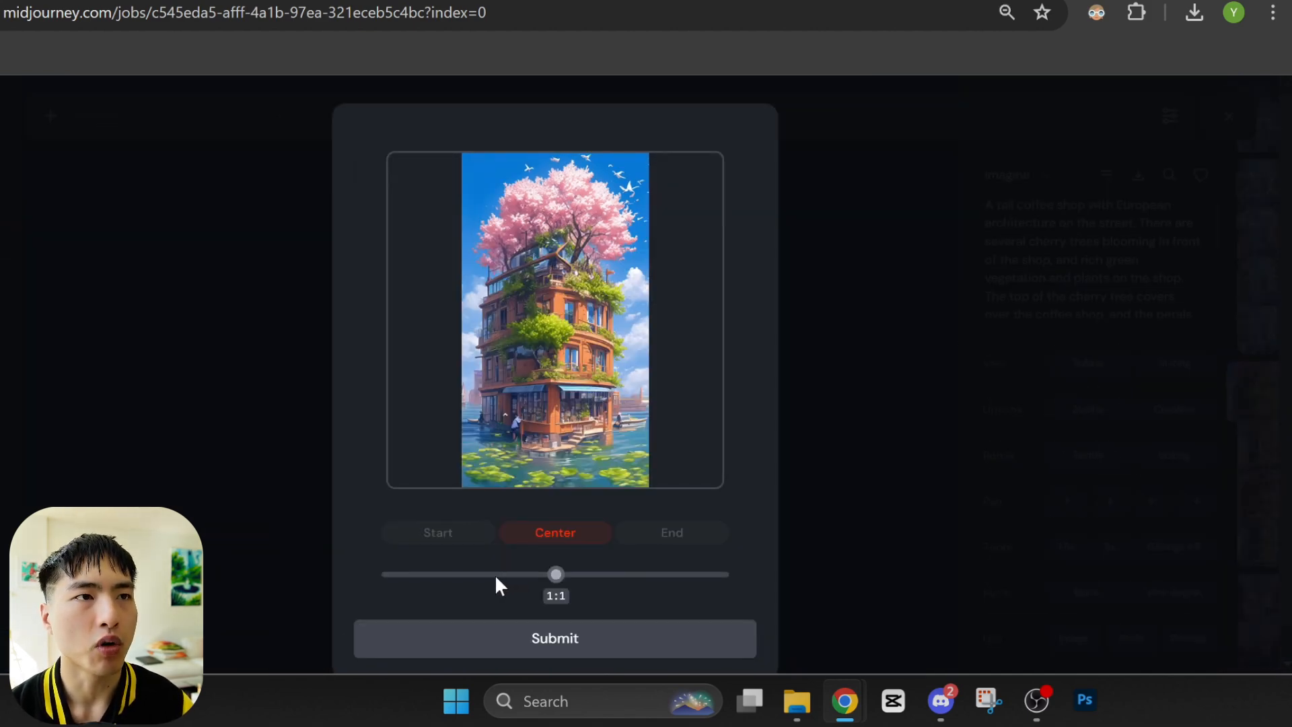
left_click_drag(496, 576, 590, 587)
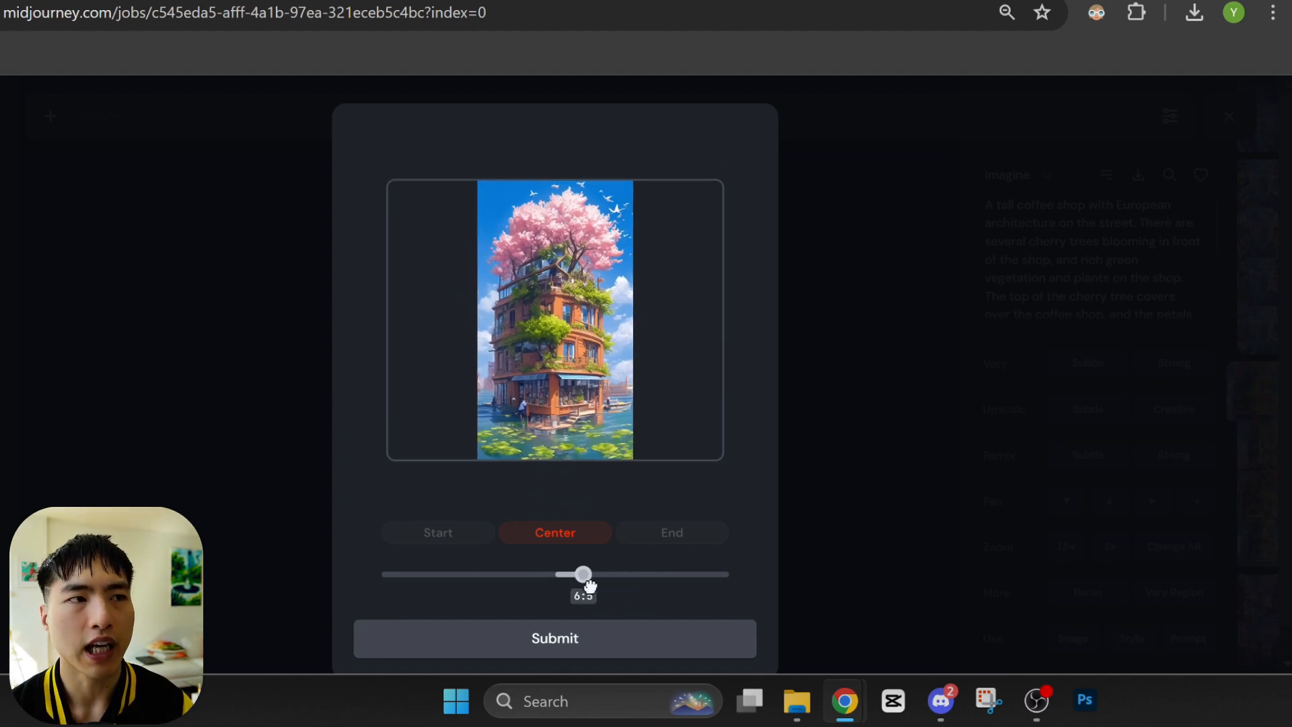
- Compare the Start, Center and End placements of the coffee shop image, choose End, and submit the aspect ratio change
left_click(460, 548)
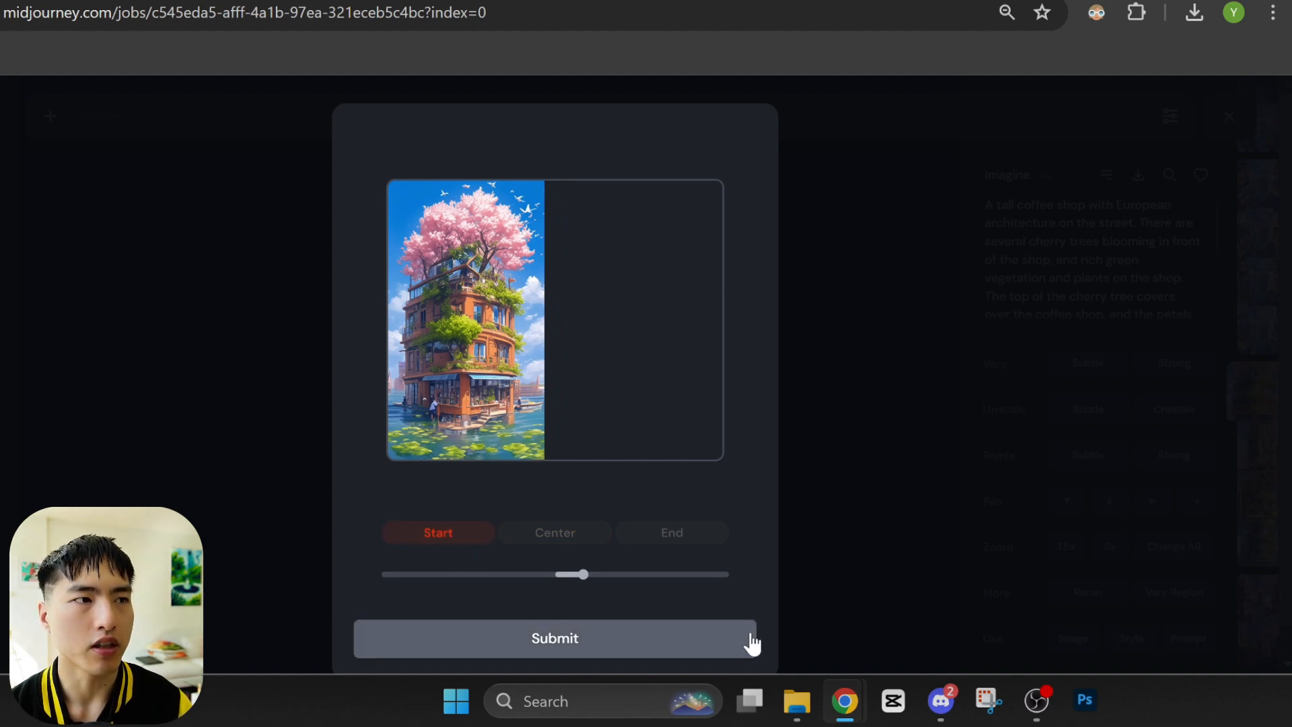
left_click(672, 533)
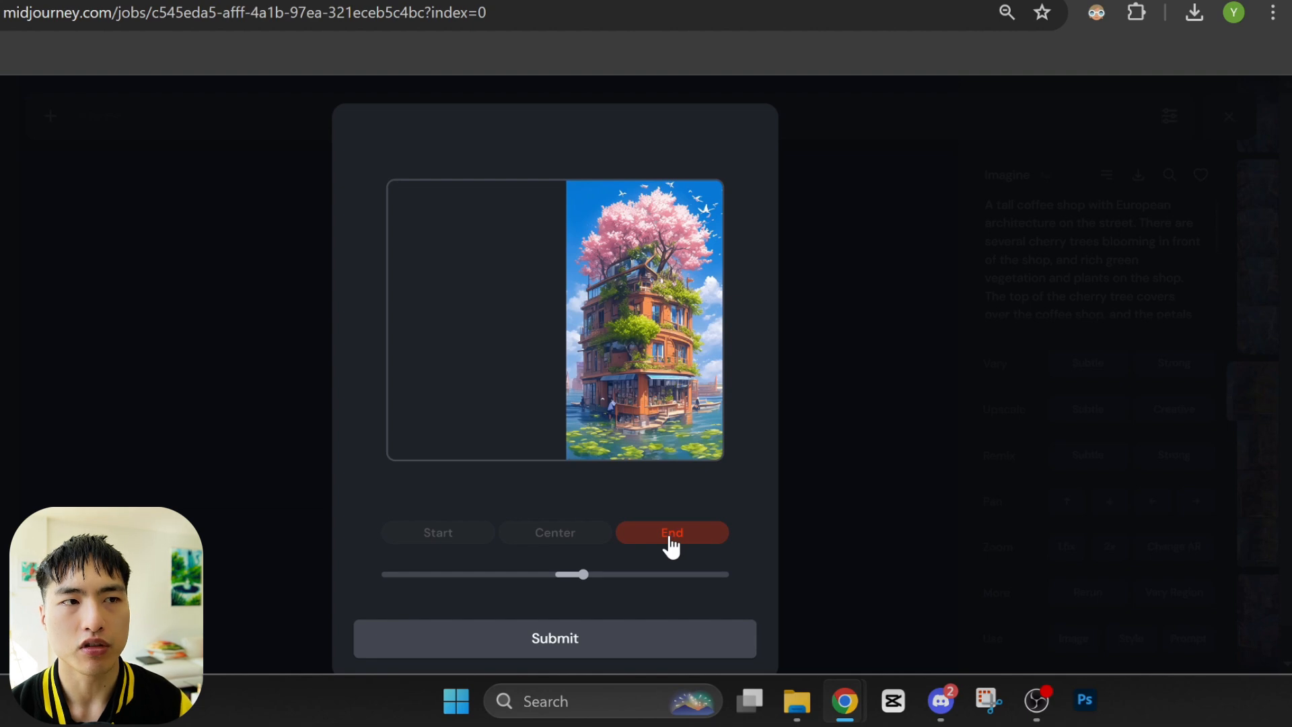
left_click(465, 537)
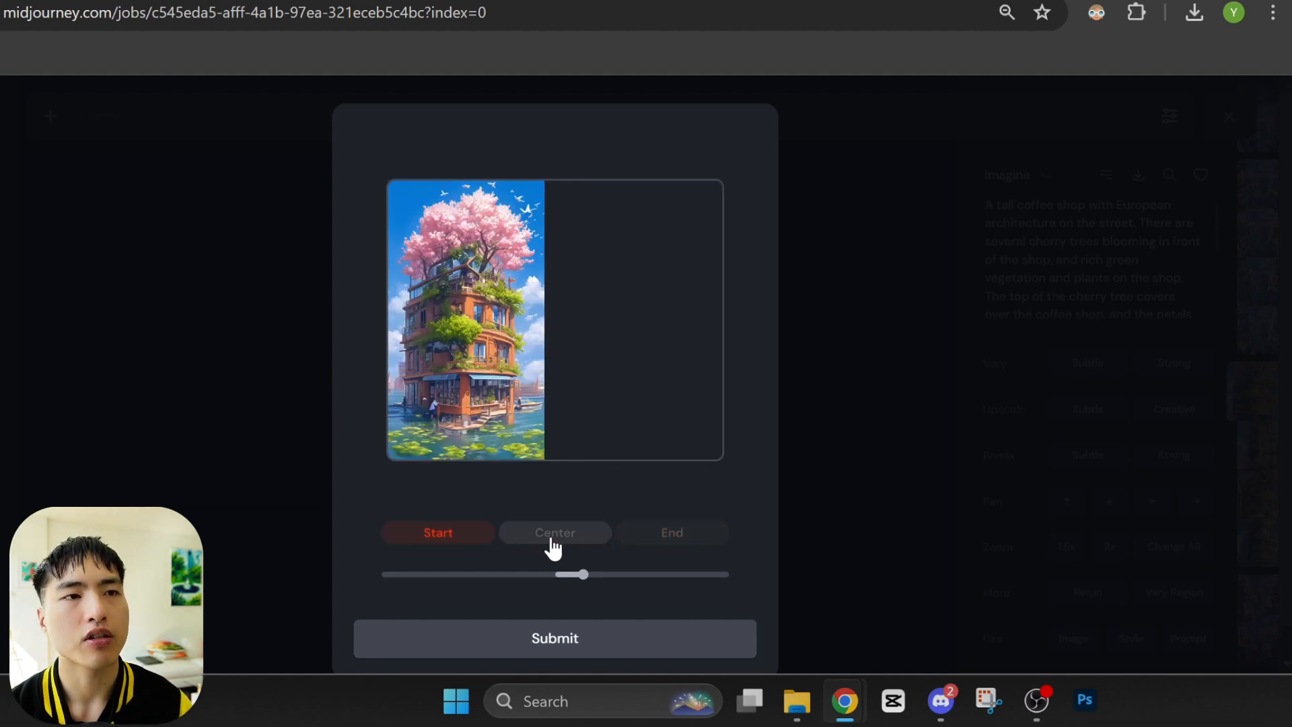
left_click(553, 547)
left_click(673, 547)
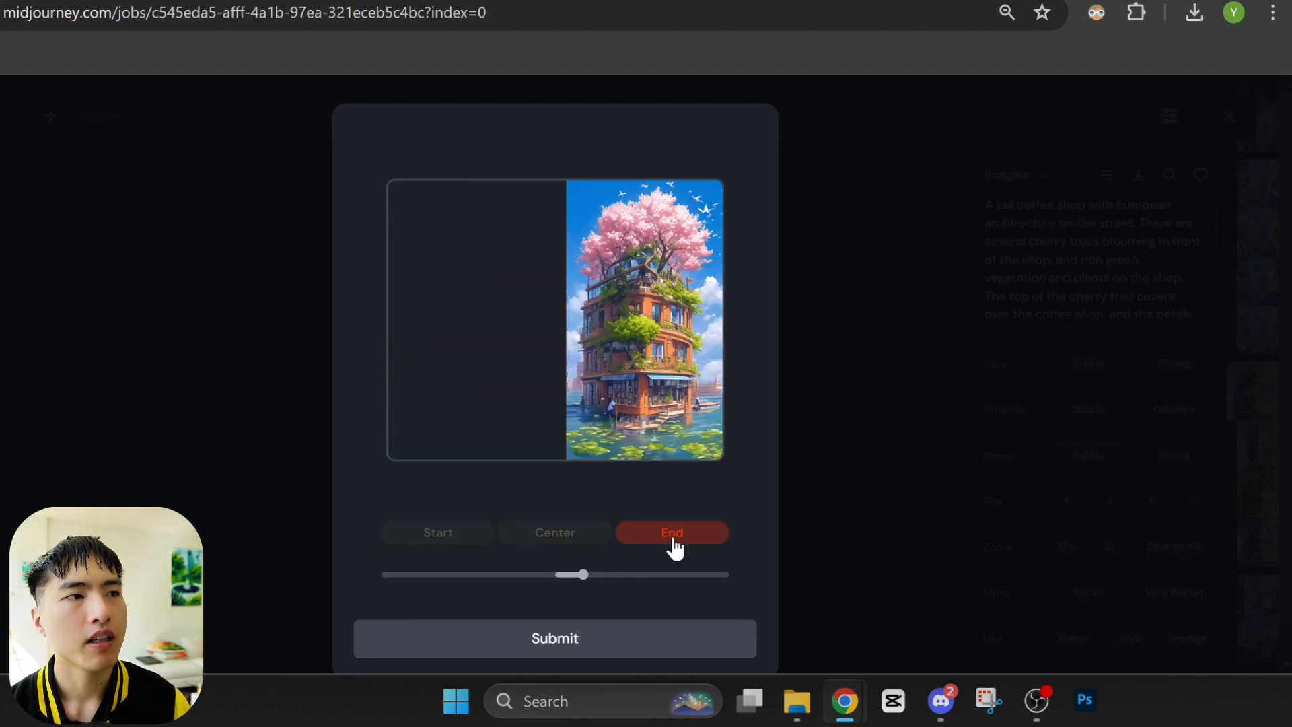
left_click(726, 652)
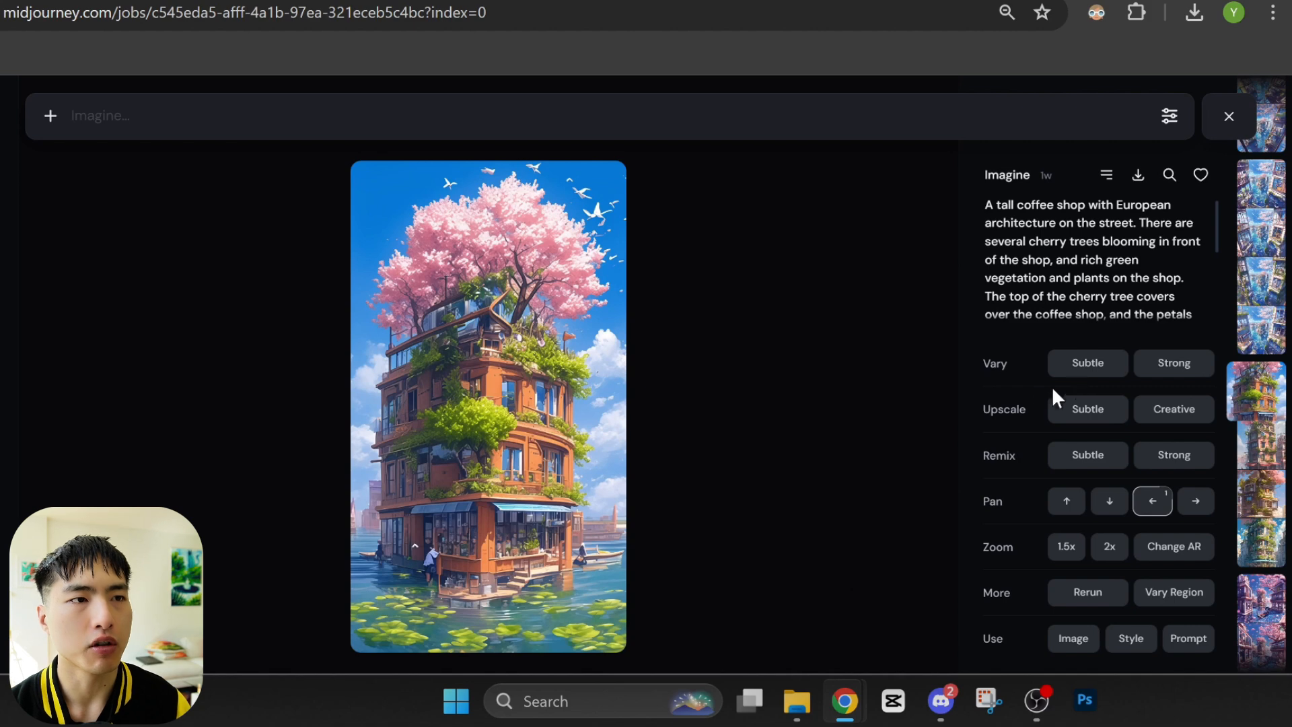
- Return to the gallery and open the fourth widened coffee shop image to review it at full size
key("Escape")
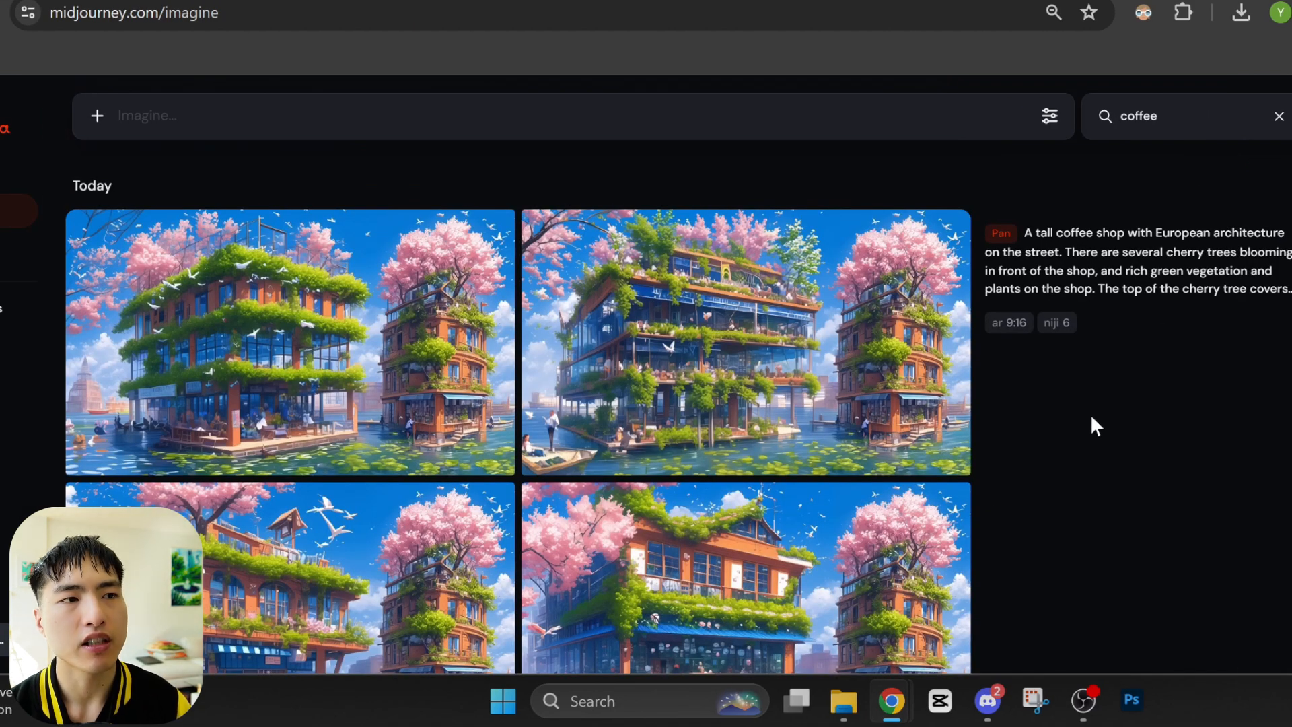
left_click(822, 580)
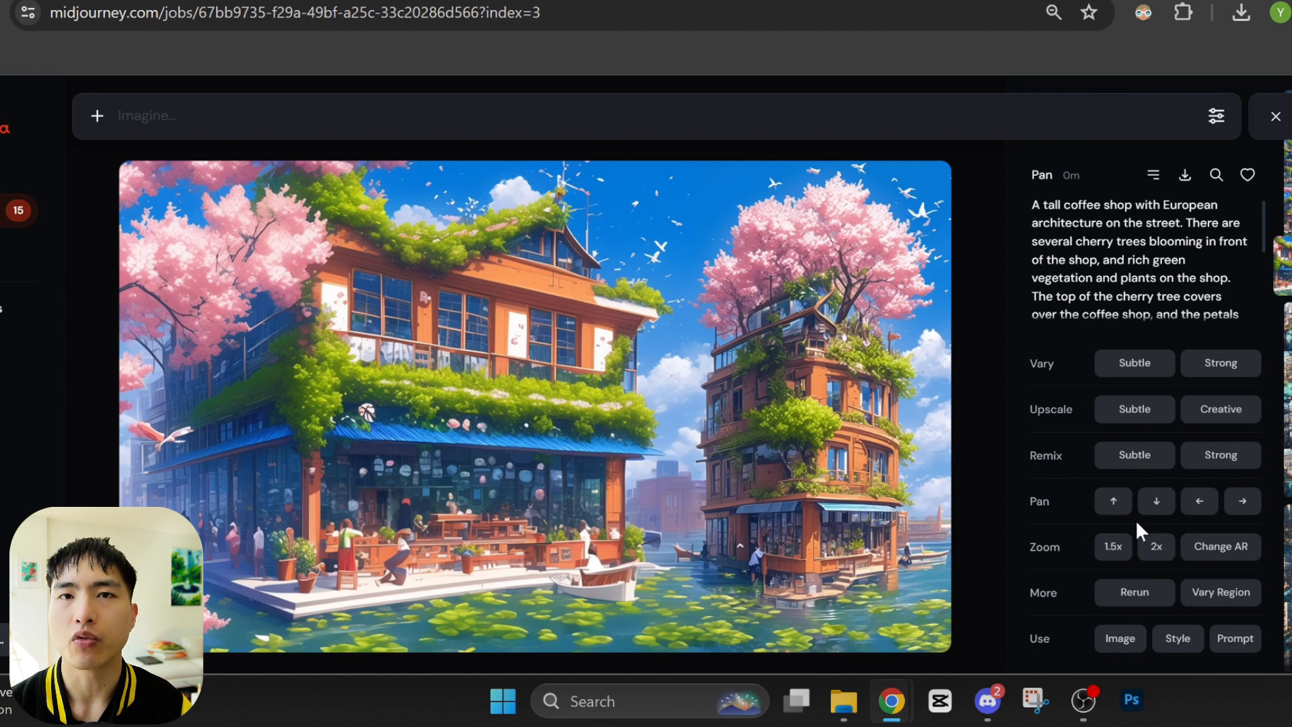
left_click(1156, 510)
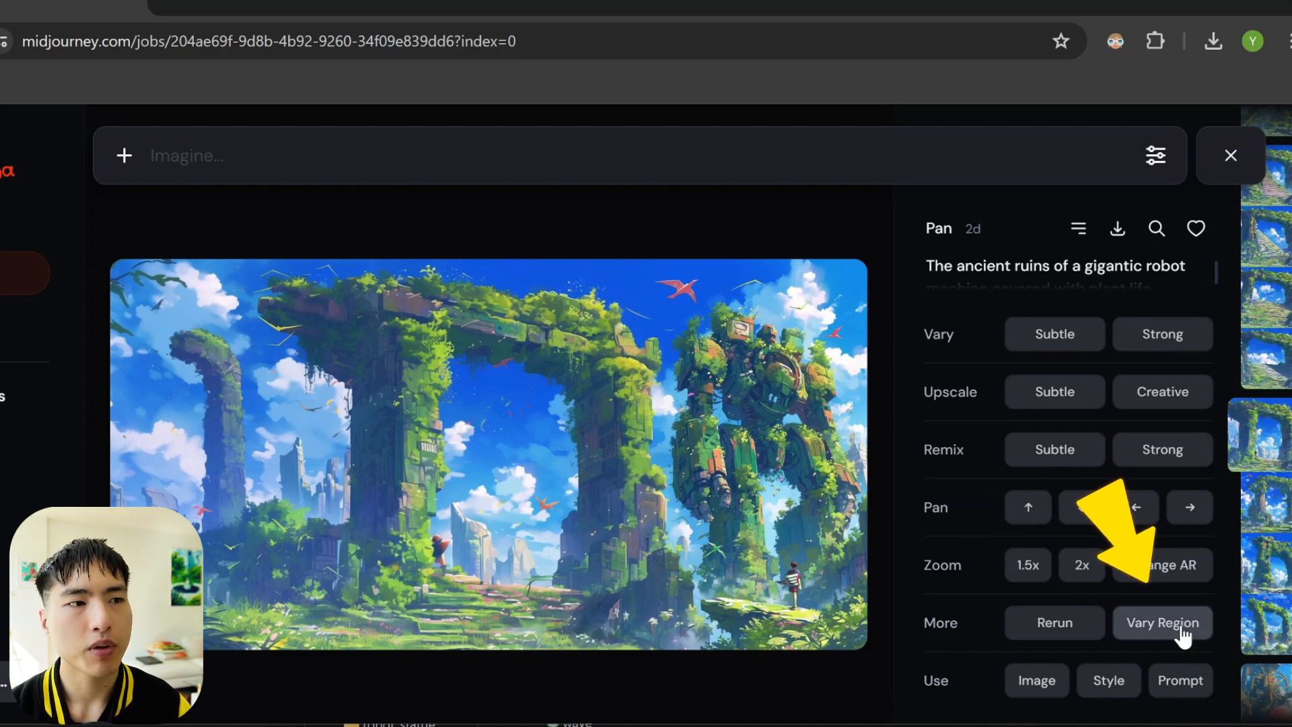
- Open Vary Region for the robot ruins image, try a rectangular selection, and lasso the ruins beside the robot instead
left_click(1145, 627)
key("ctrl+minus")
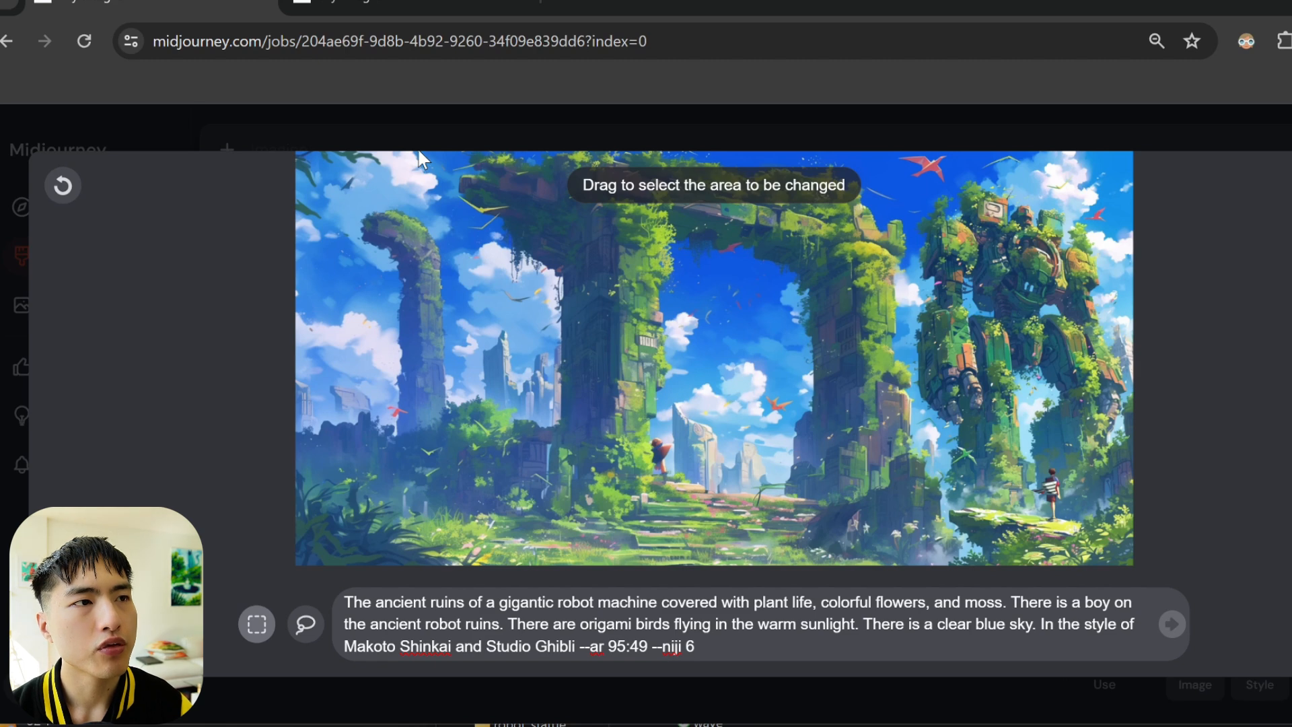
left_click_drag(430, 168, 842, 458)
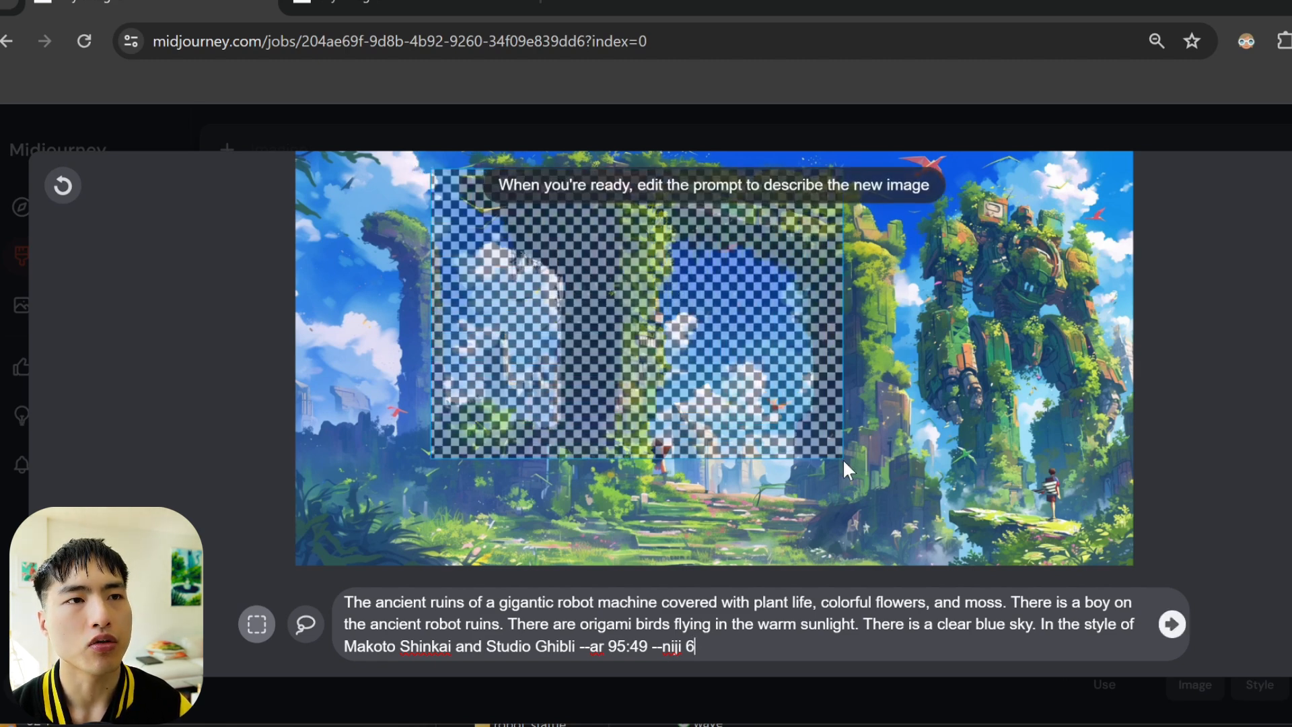
left_click(305, 624)
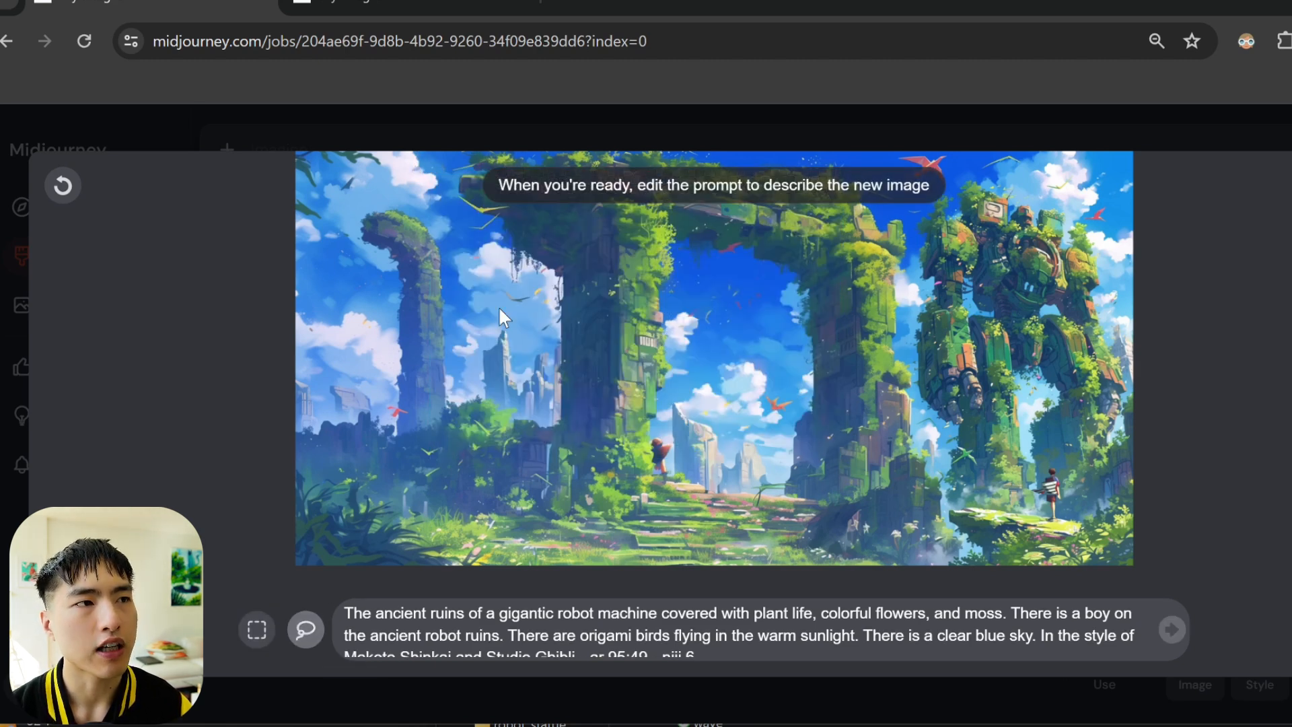
mouse_move(643, 190)
left_mouse_down()
mouse_move(512, 296)
mouse_move(459, 416)
mouse_move(539, 480)
mouse_move(690, 517)
mouse_move(821, 487)
mouse_move(854, 397)
mouse_move(825, 283)
mouse_move(804, 246)
mouse_move(736, 208)
mouse_move(619, 197)
mouse_move(509, 230)
mouse_move(375, 430)
left_mouse_up()
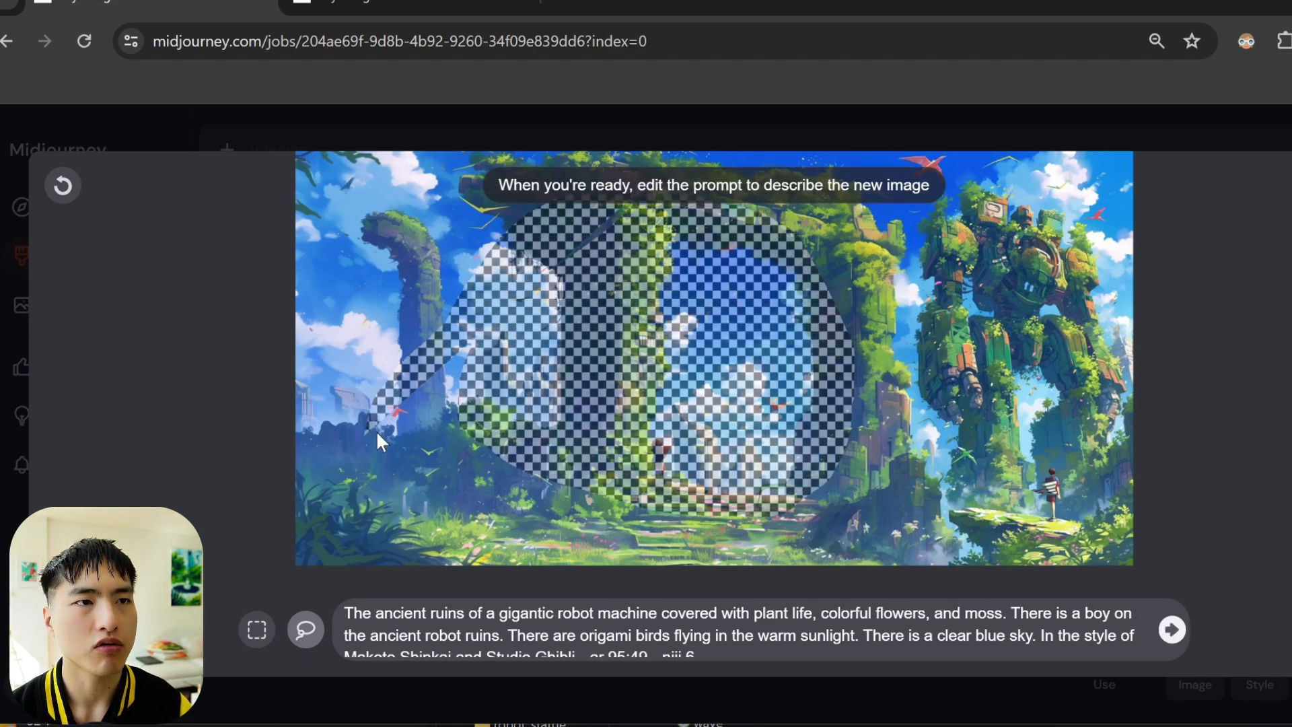
left_click(641, 402)
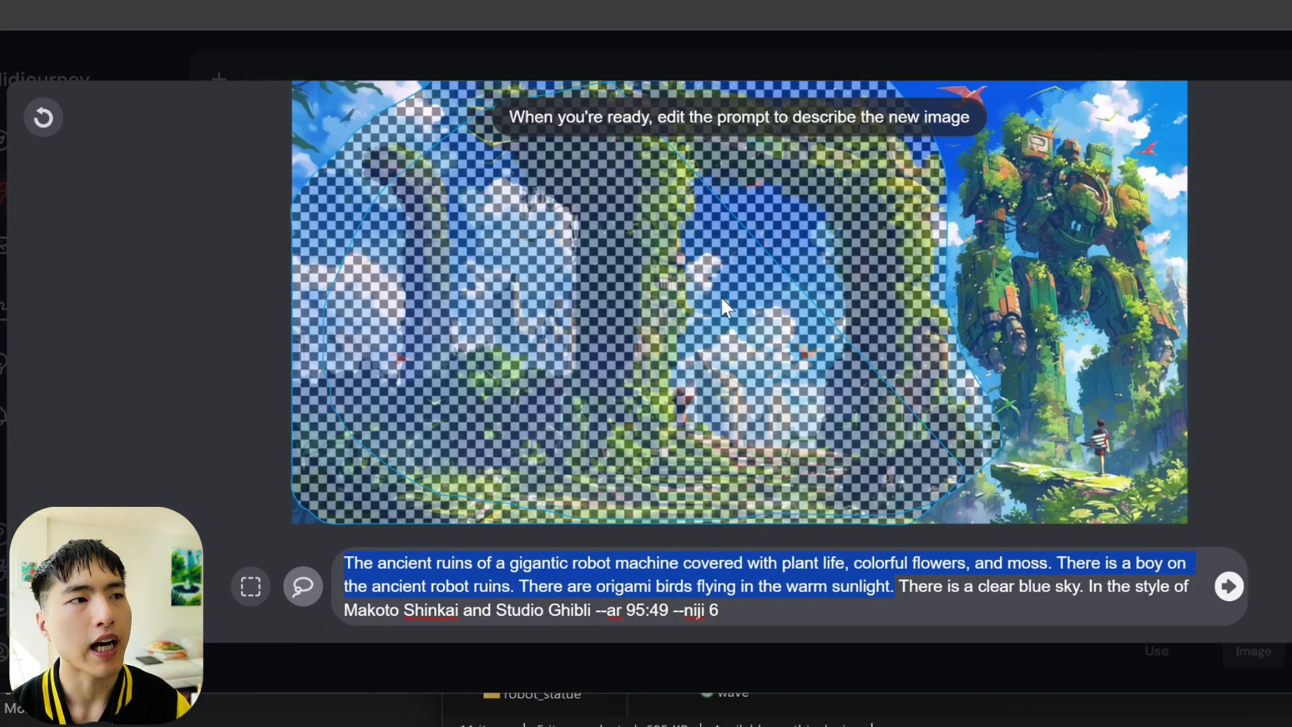
- Change the prompt's opening to "An ancient pyramid structure, covered with plantlife, moss, and flowers. There are many steps leading to an entrance on the pyramid." and submit
type("An ancien")
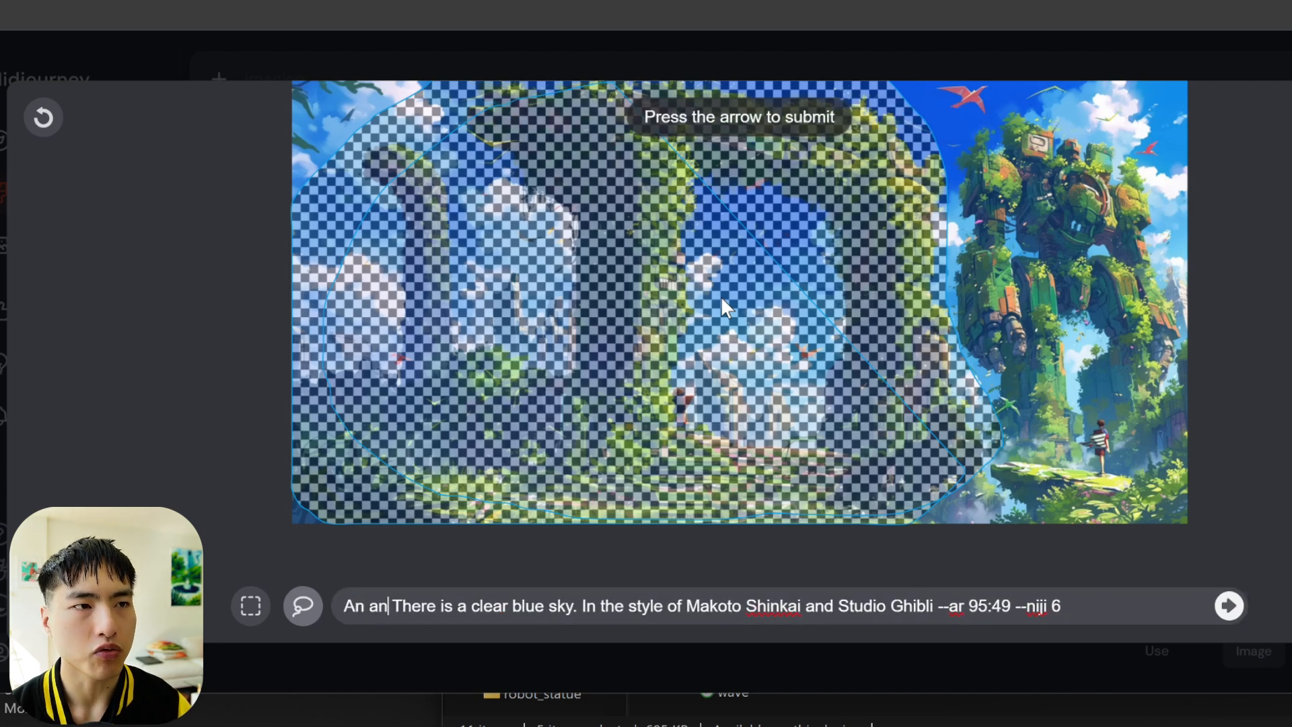
type("t pyramid")
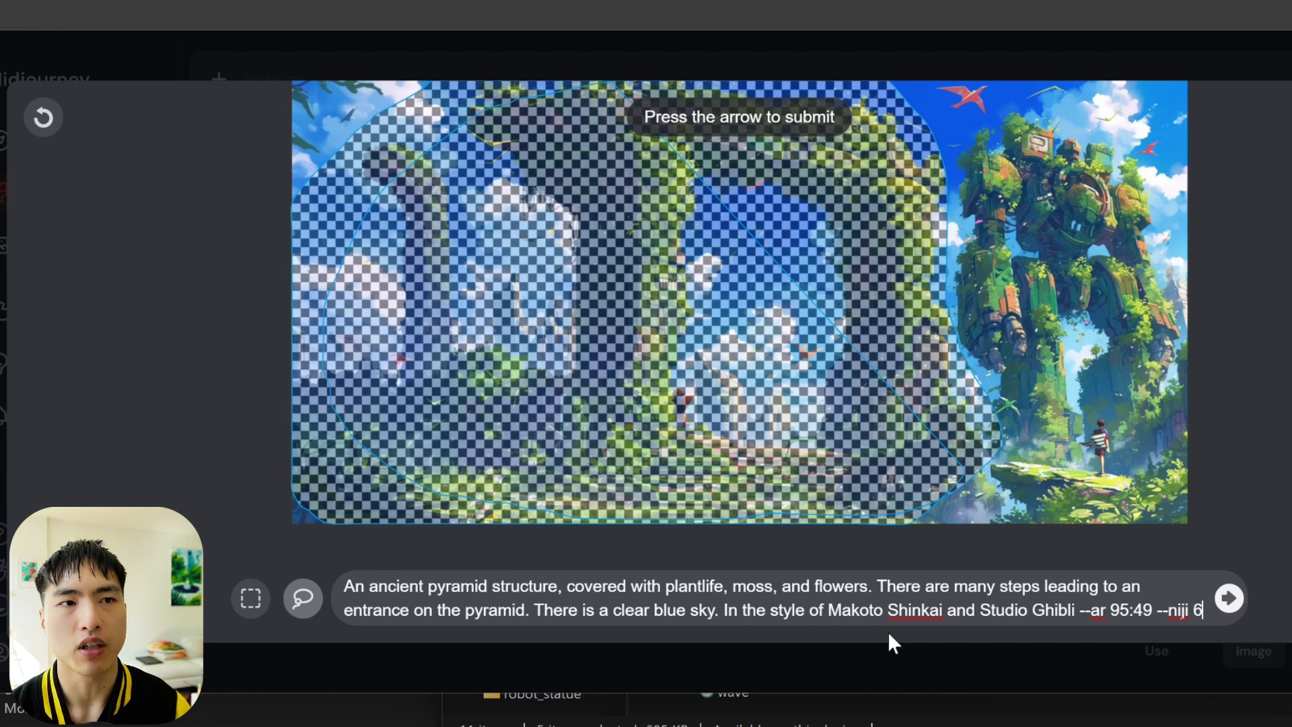
left_click(1238, 607)
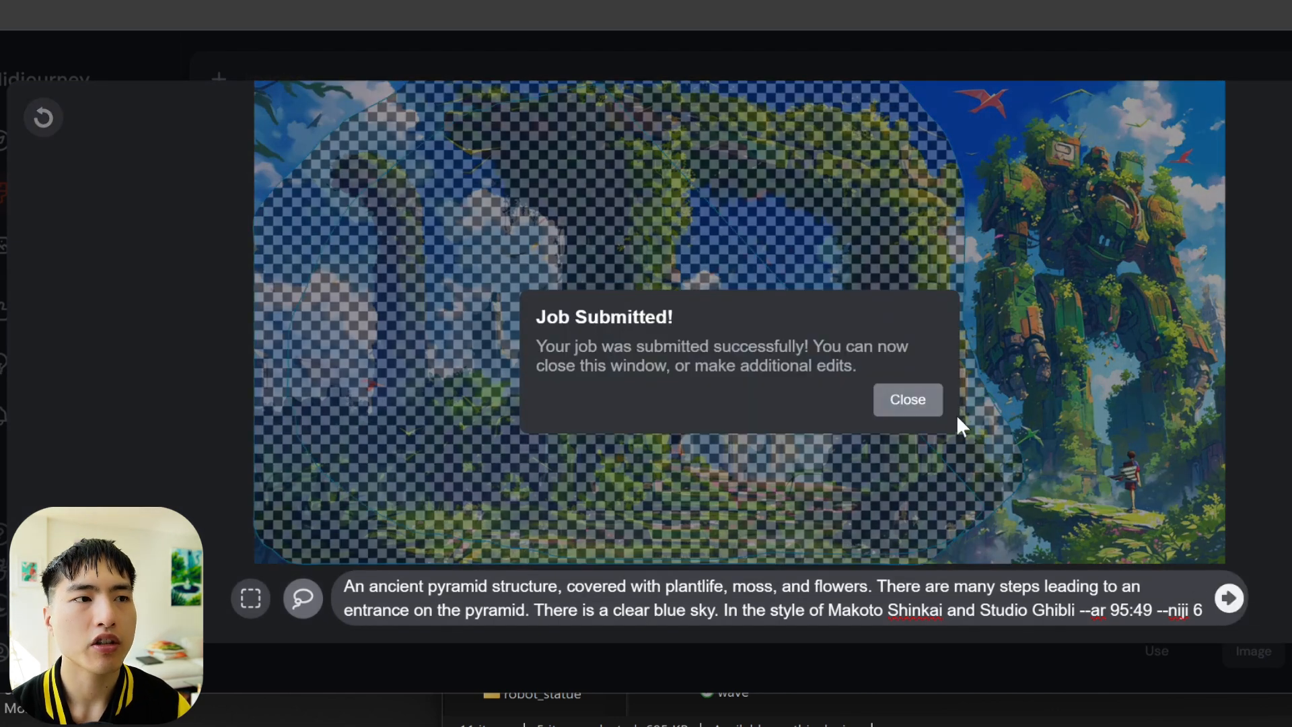
left_click(908, 400)
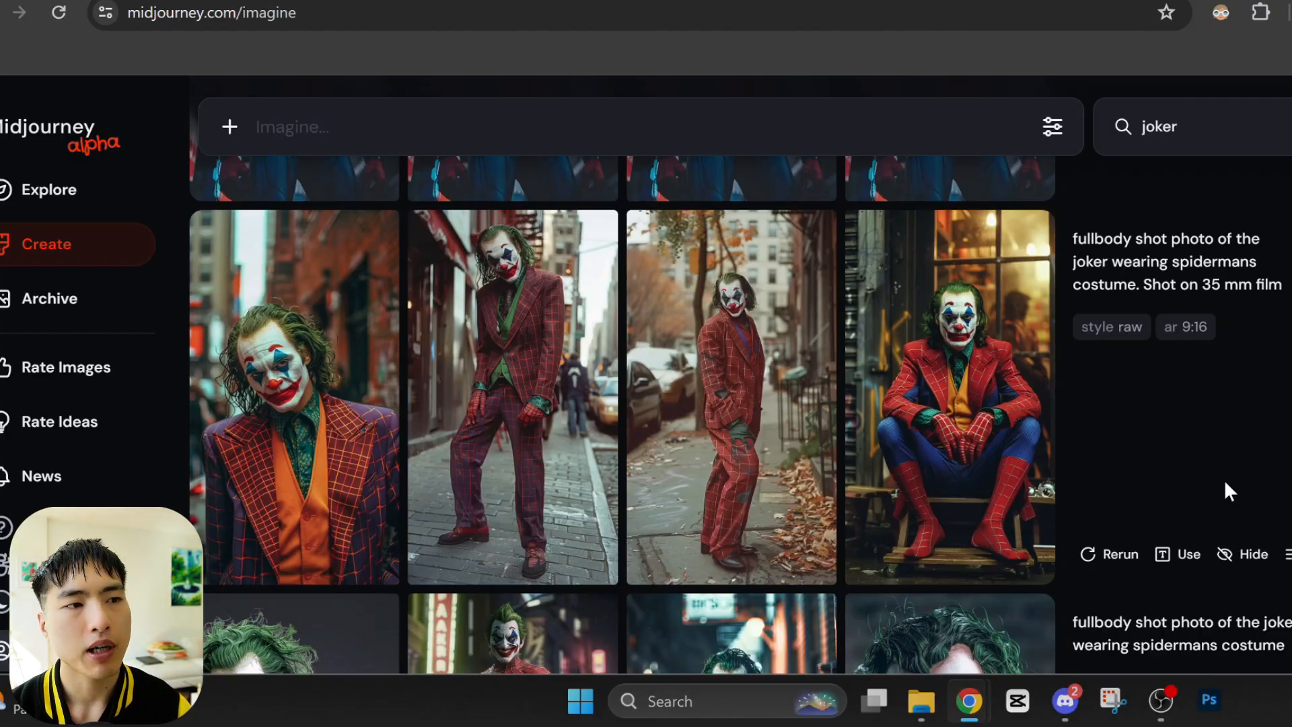
- Lasso the head in the Spider-Man street photo with Vary Region and replace "fullbody shot photo of spiderman" with "The joker" in the prompt
key("ctrl+plus")
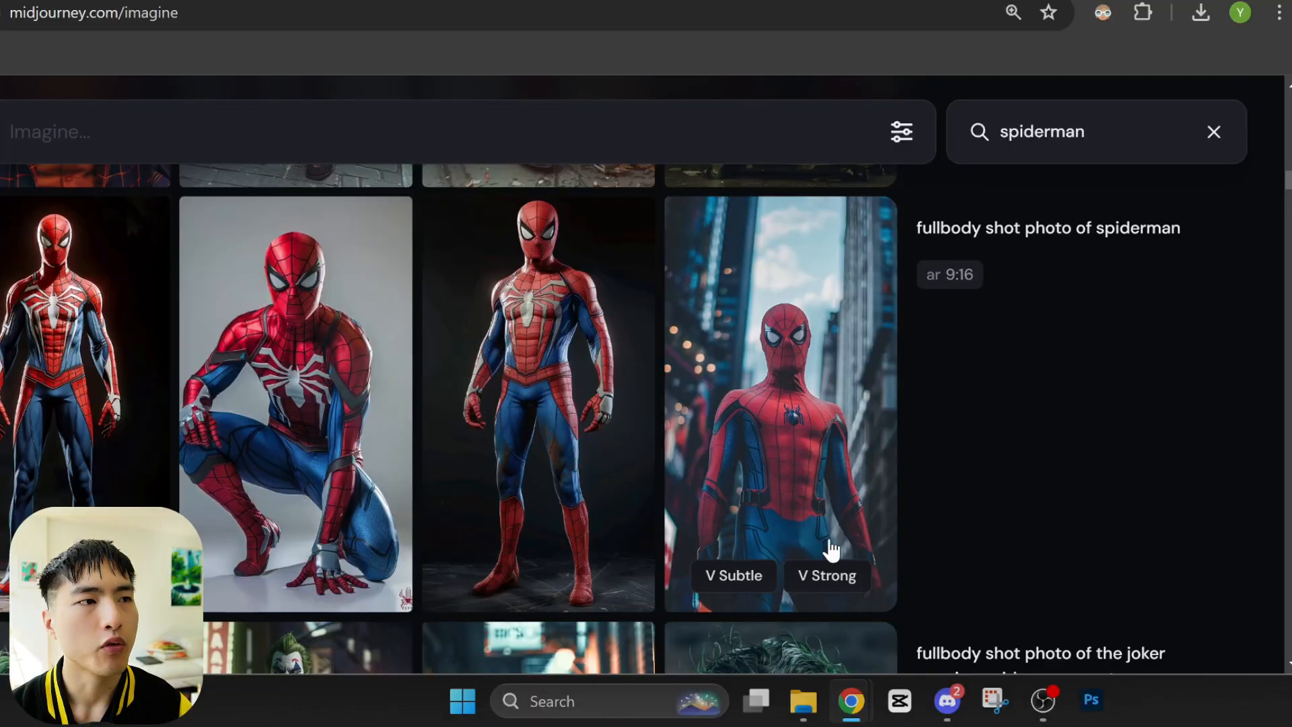
left_click(873, 530)
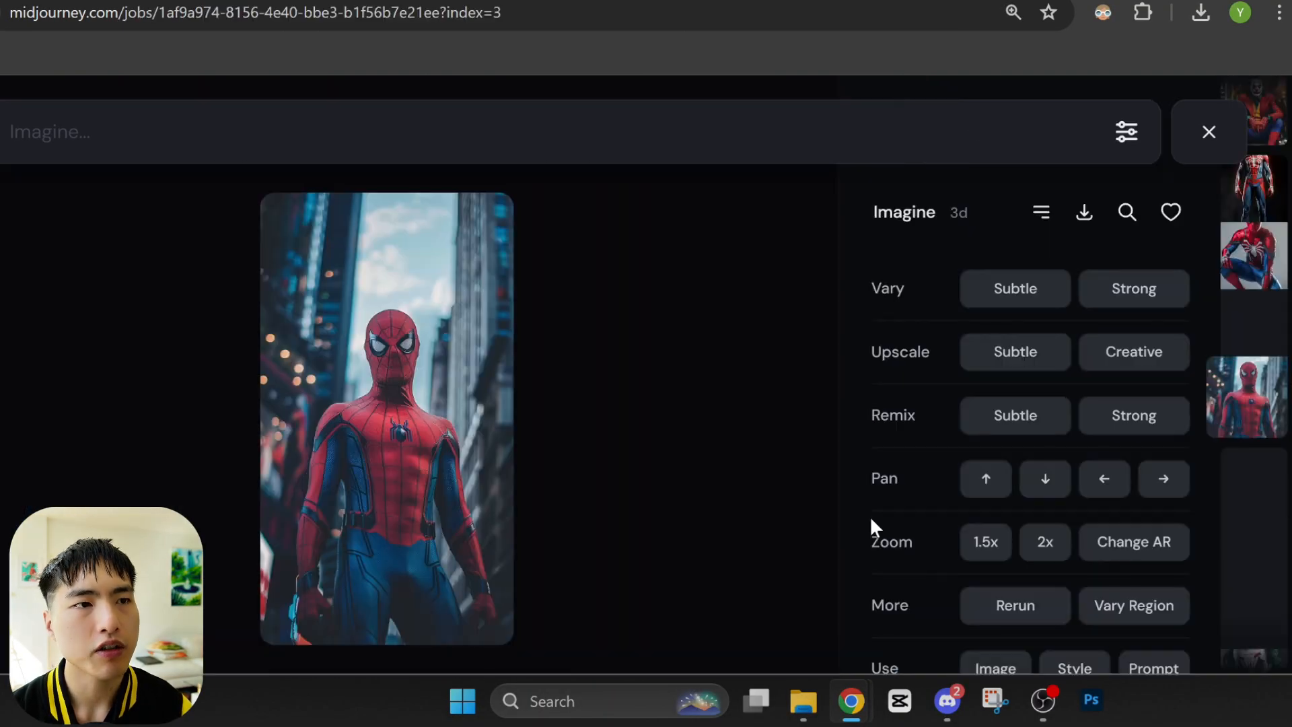
left_click(1134, 609)
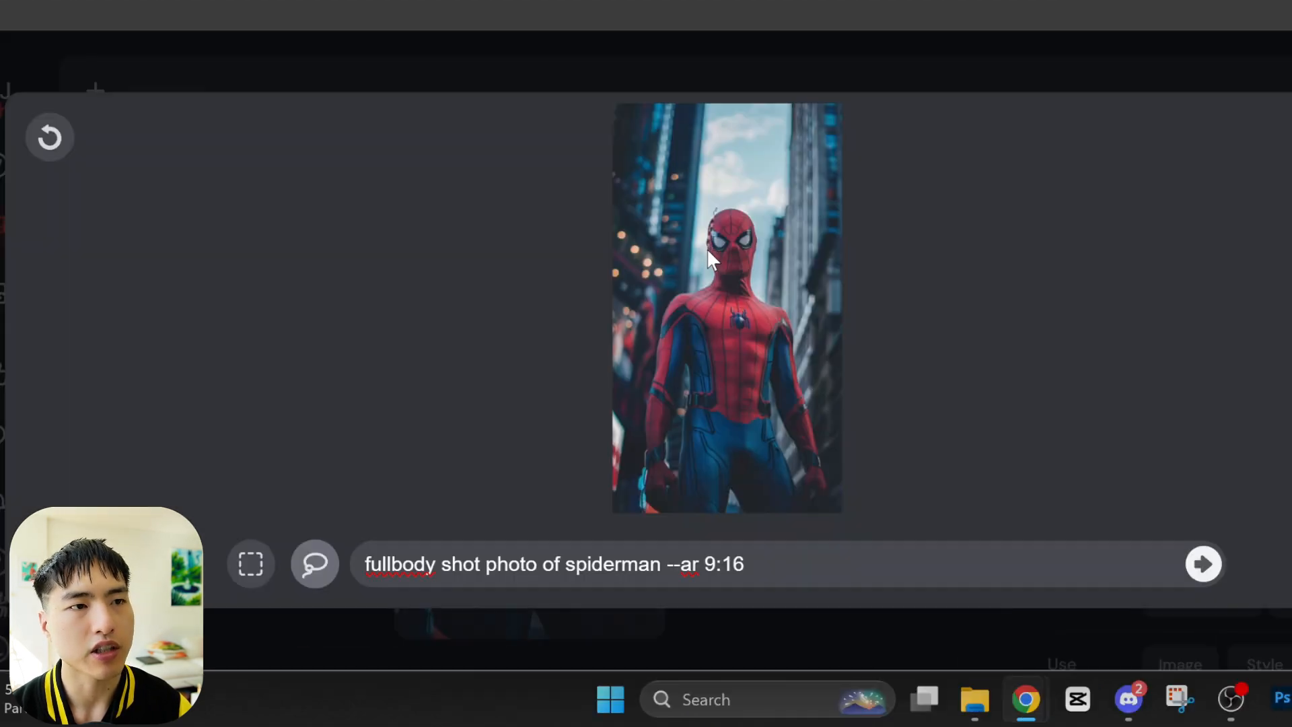
left_click_drag(560, 238, 570, 301)
left_click_drag(756, 263, 757, 250)
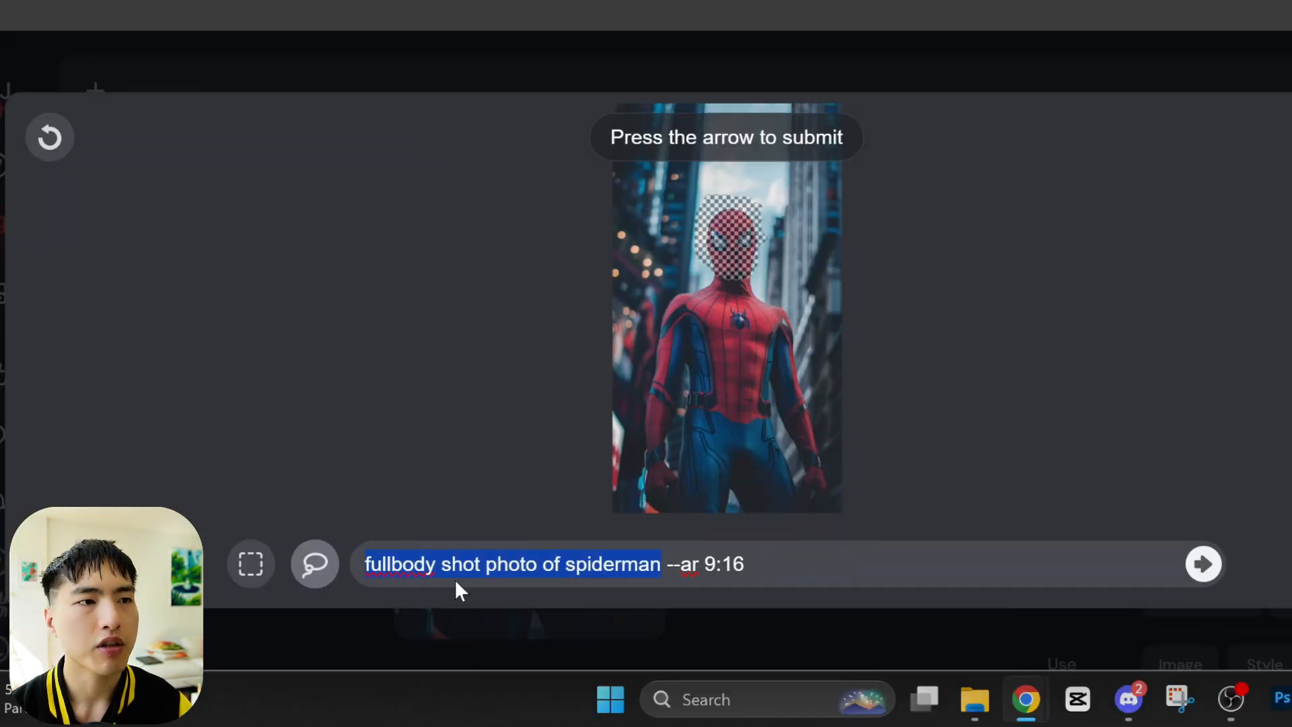
type("the joker")
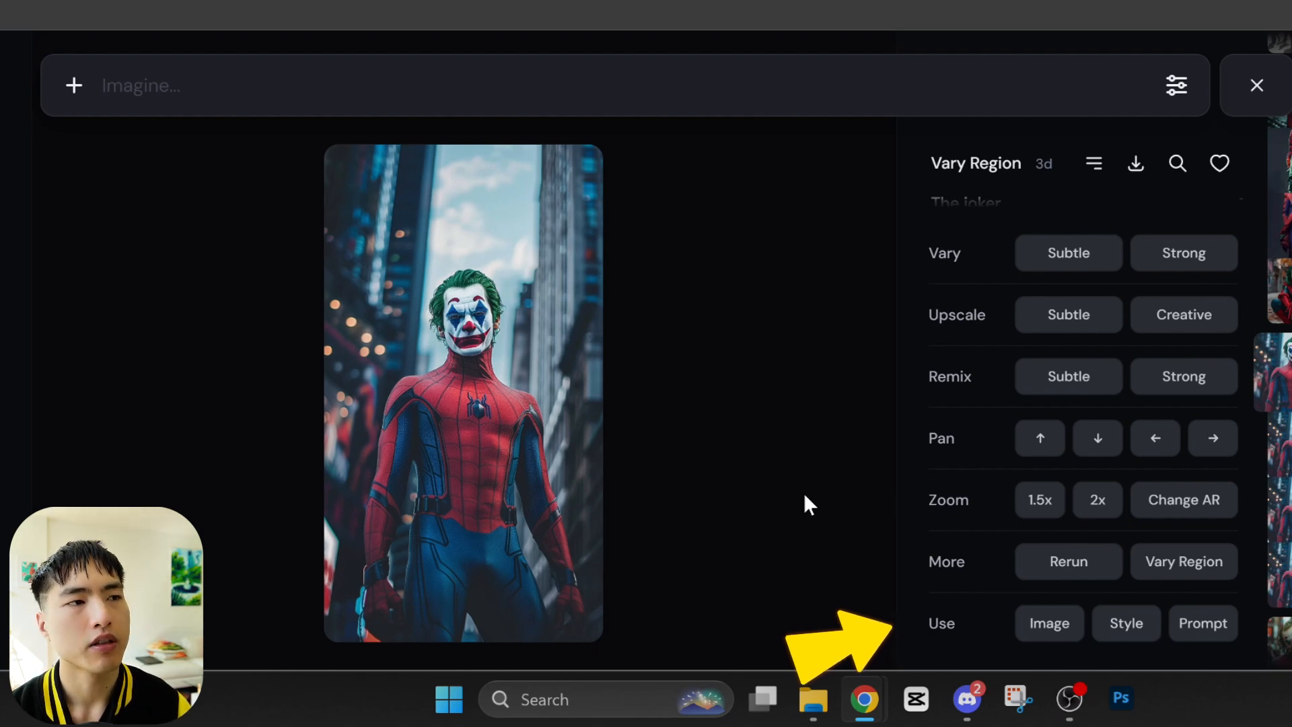
- Reuse the Joker-faced Spider-Man picture as an image prompt and load its text prompt into the prompt bar
left_click(1039, 631)
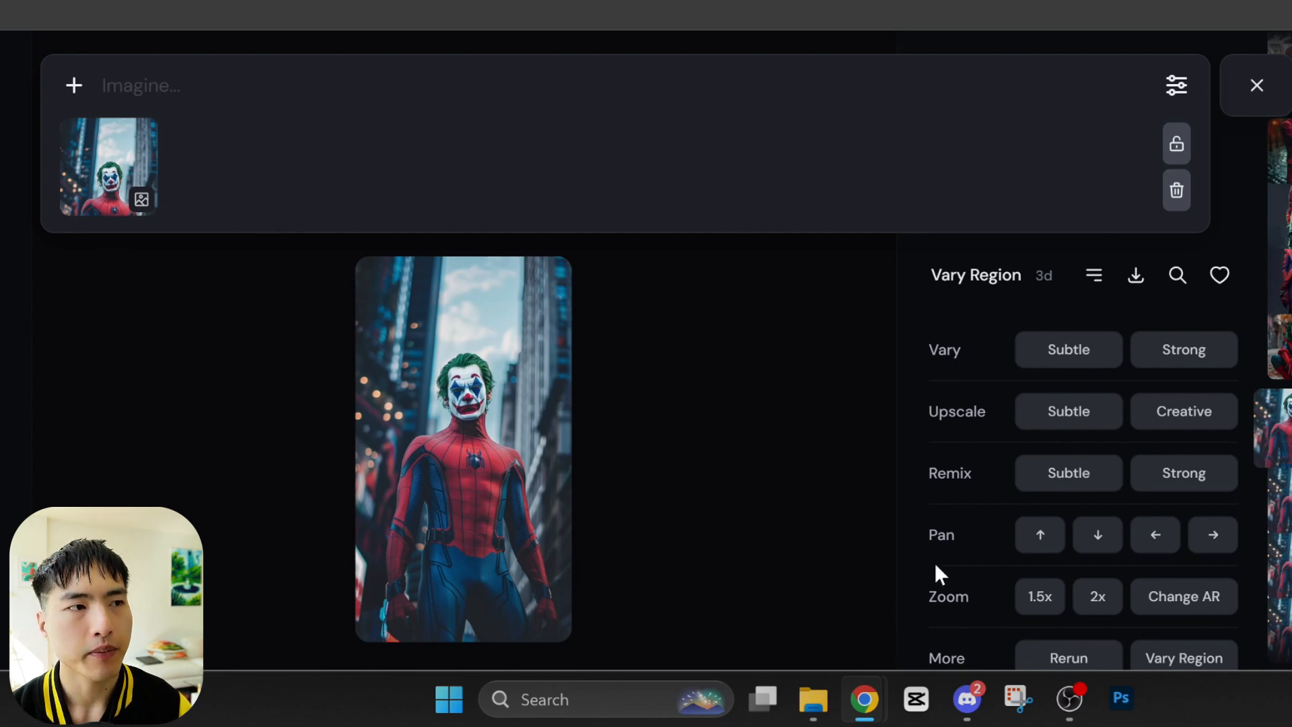
key("ctrl+minus")
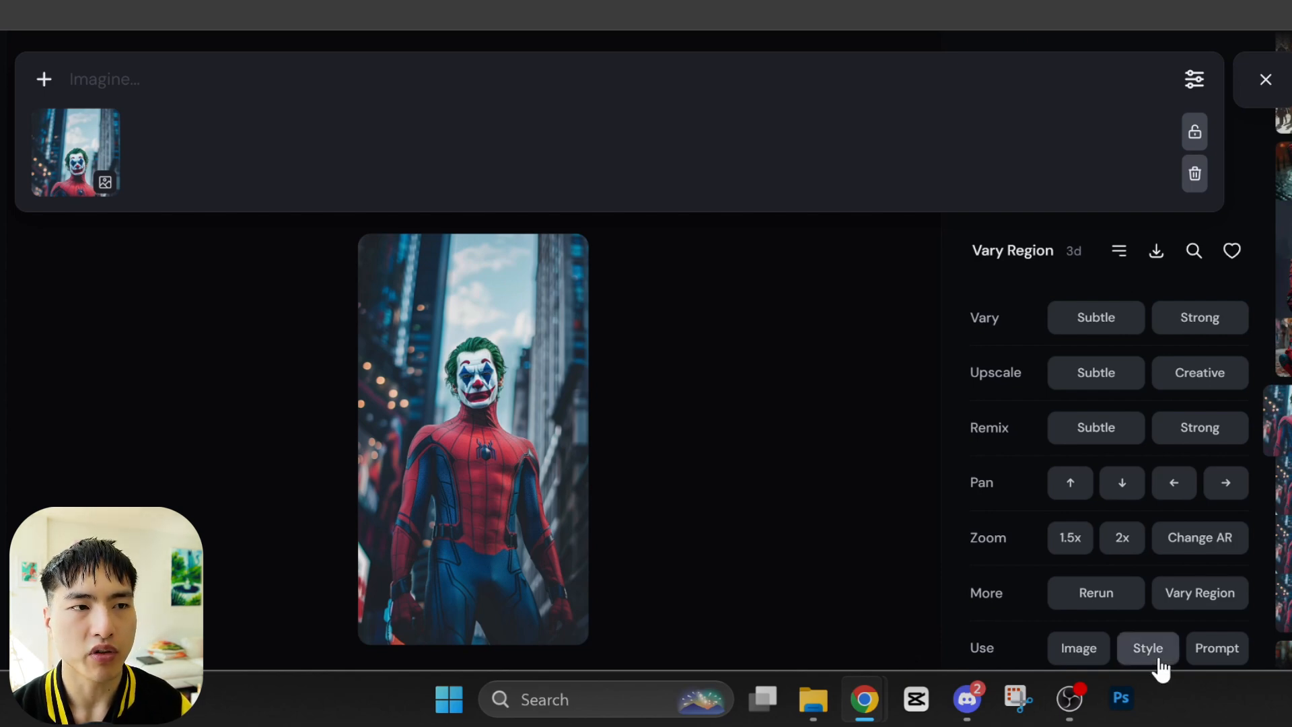
left_click(1216, 663)
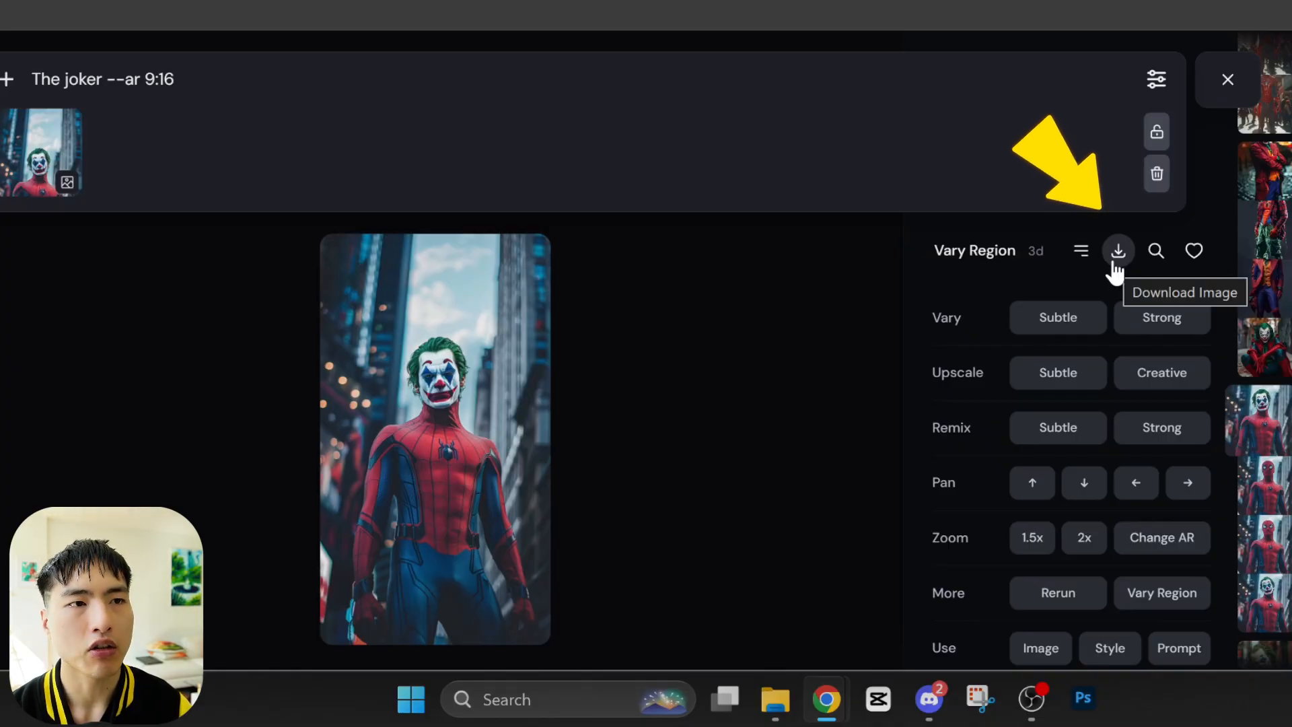
- Search for images similar to the Joker-faced Spider-Man, remove the reference image from the prompt, and browse the matches
left_click(1154, 252)
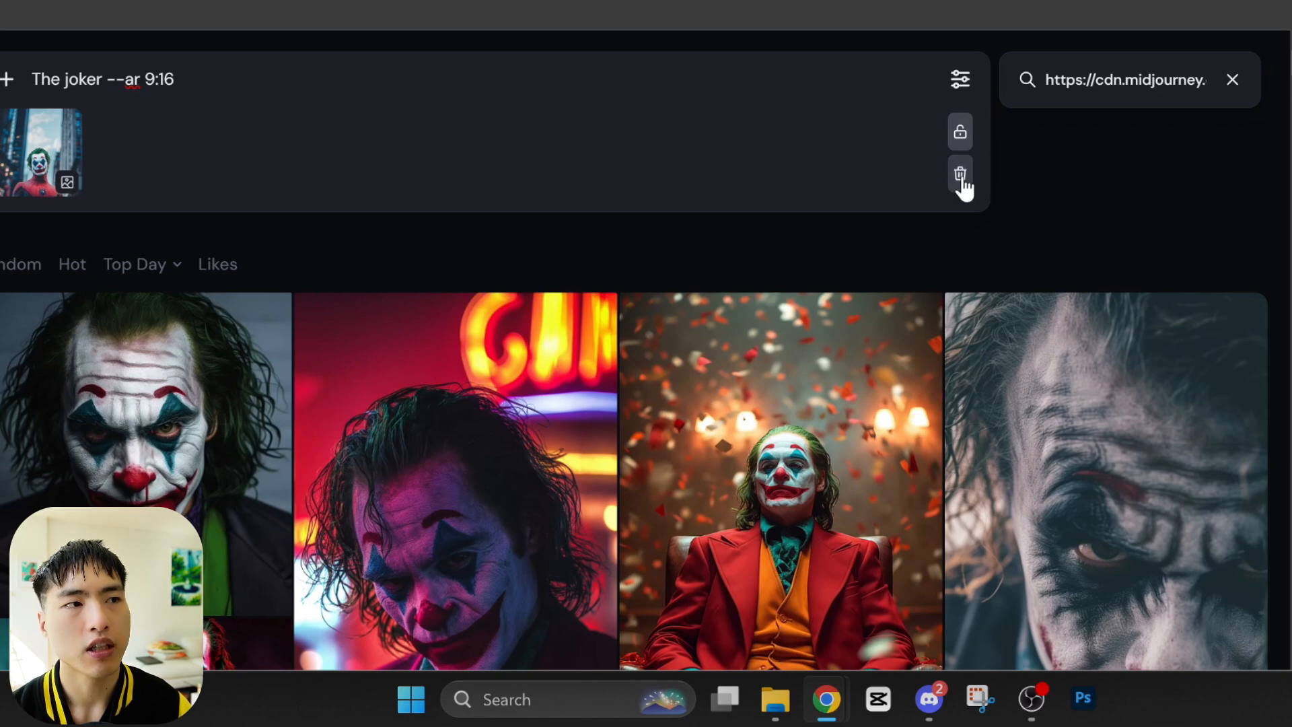
left_click(960, 174)
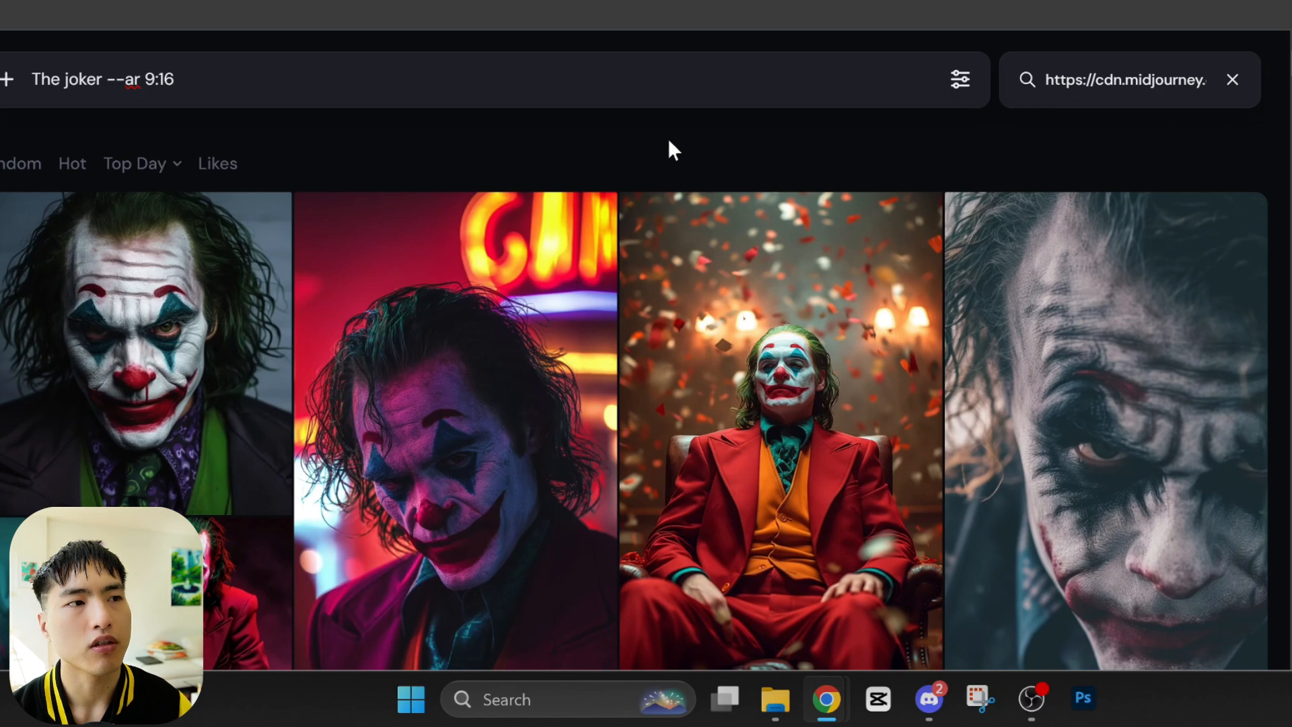
scroll(617, 214, "down", 10)
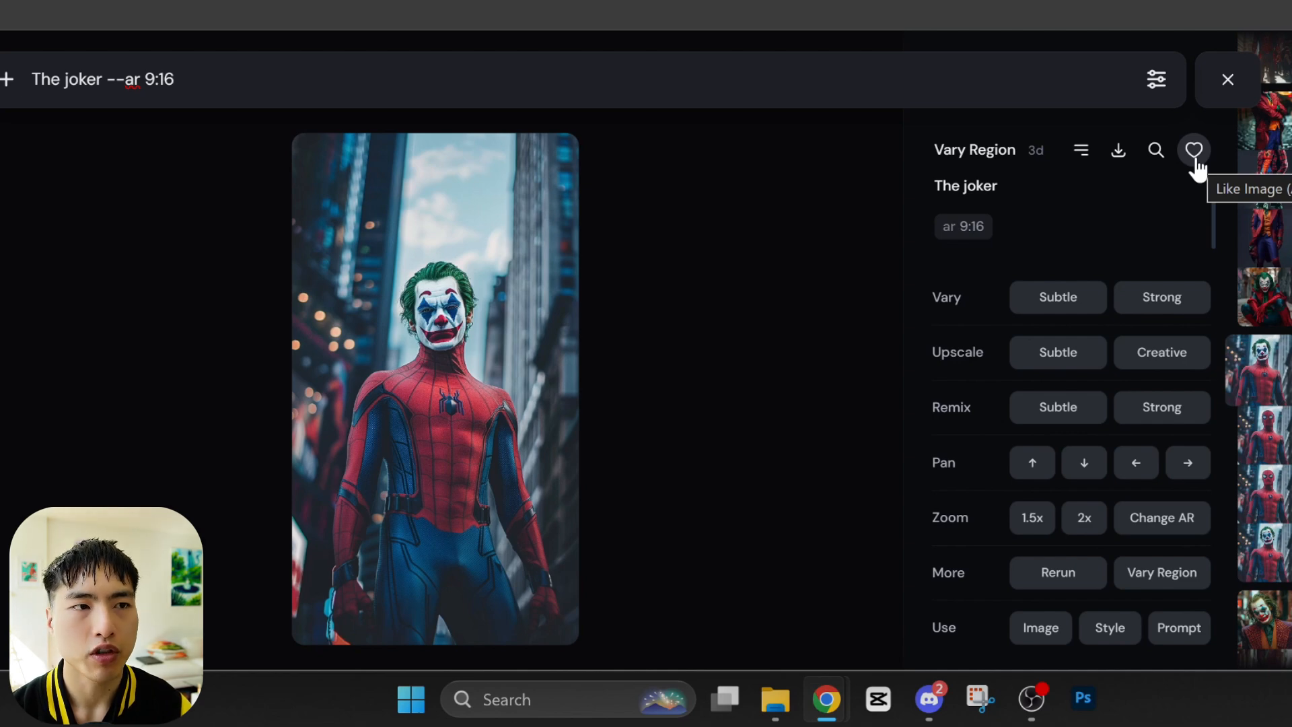
- Like the Joker-faced Spider-Man image, return to the gallery, and open the context menu of the fourth Vary Region result
left_click(1194, 150)
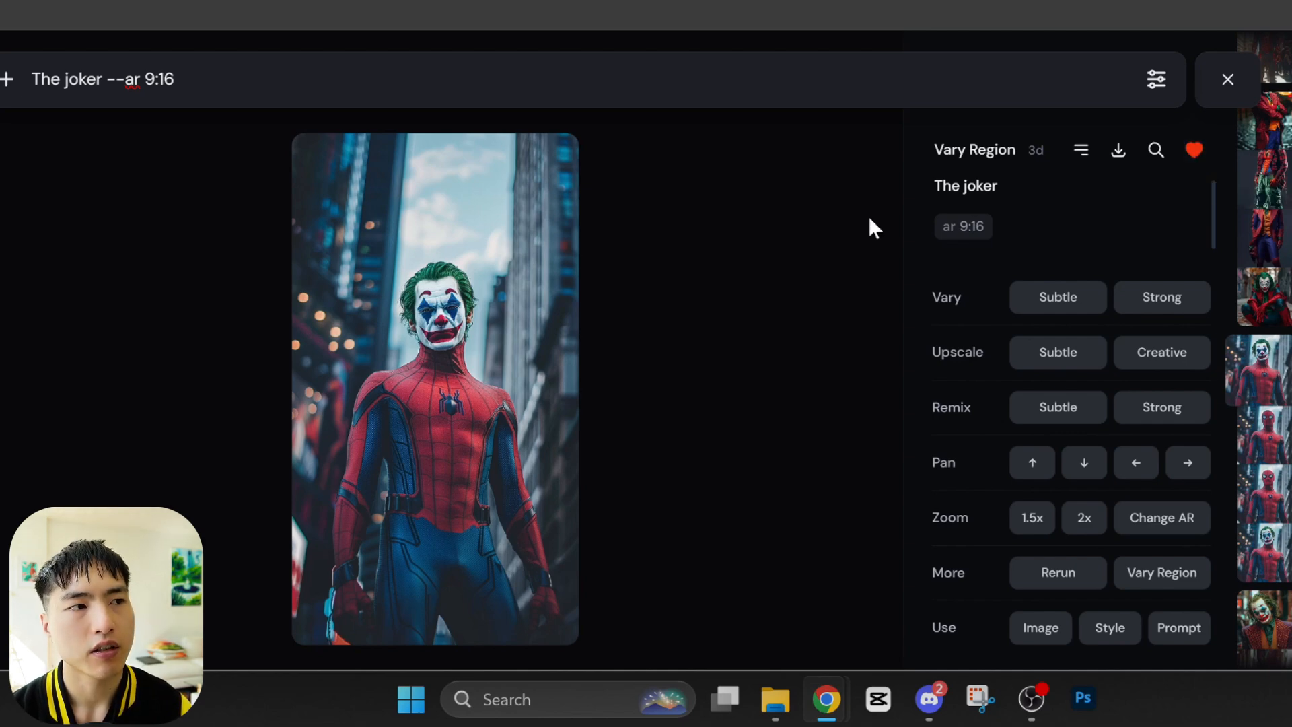
key("Escape")
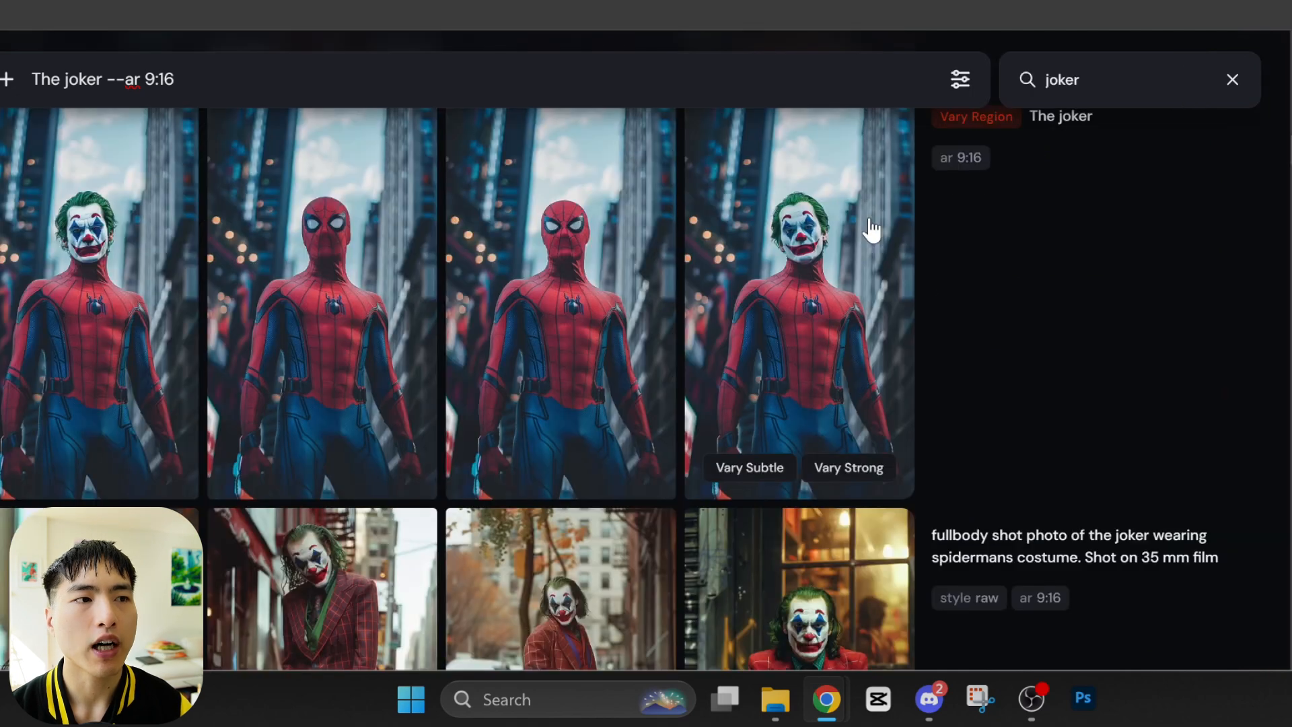
right_click(865, 217)
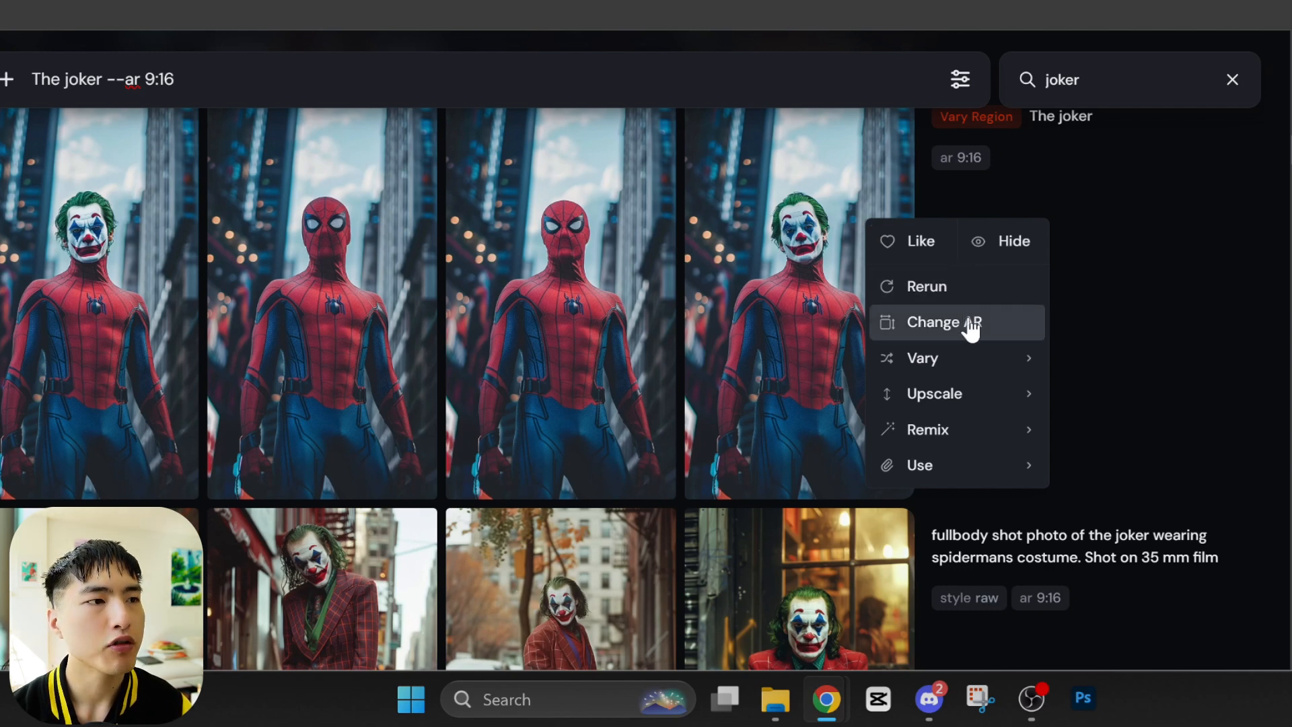
mouse_move(975, 364)
mouse_move(983, 439)
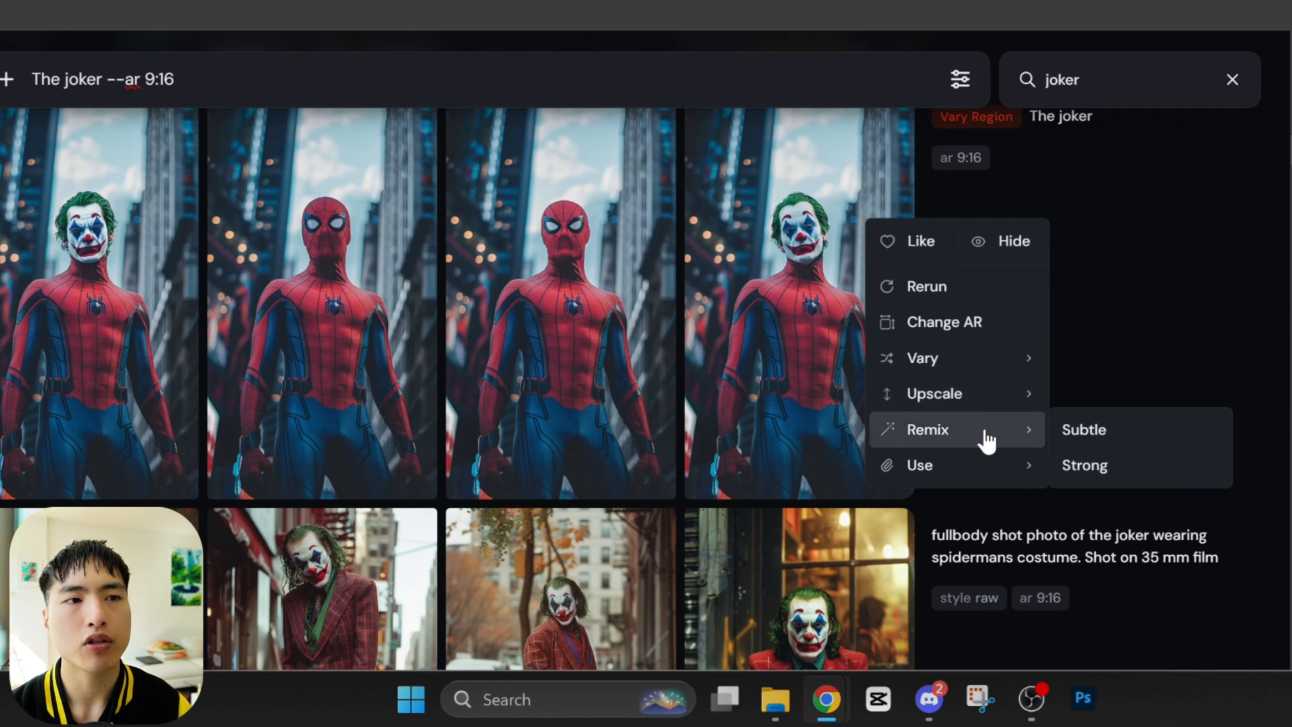
mouse_move(987, 471)
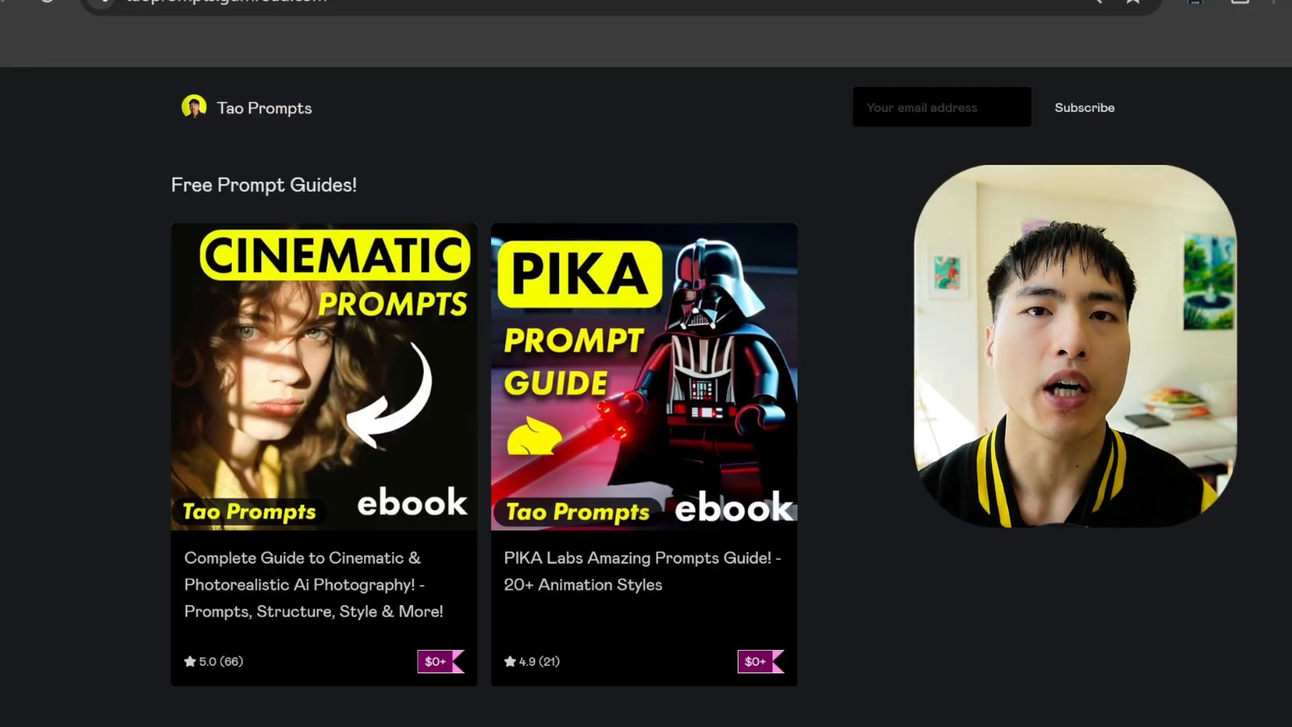
scroll(484, 404, "down", 3)
scroll(484, 403, "down", 6)
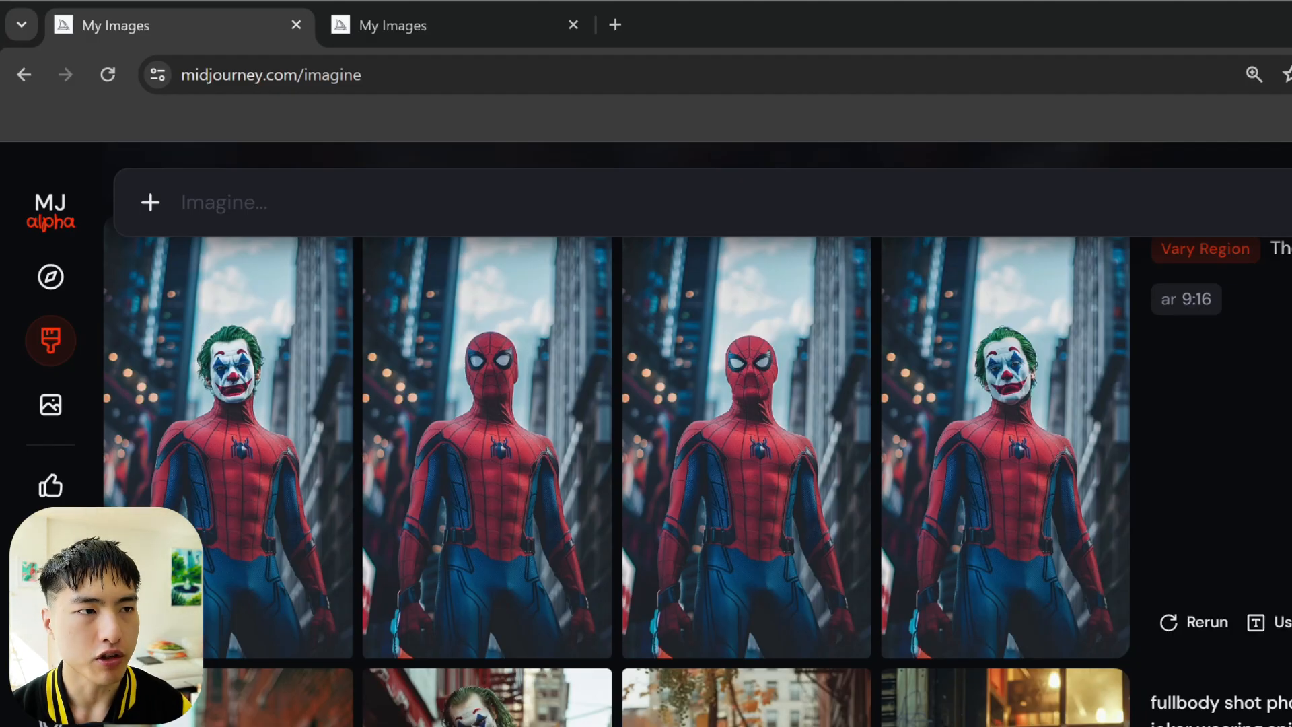
- Upload the light_man photo from the ImageRef folder as an image prompt
left_click(164, 212)
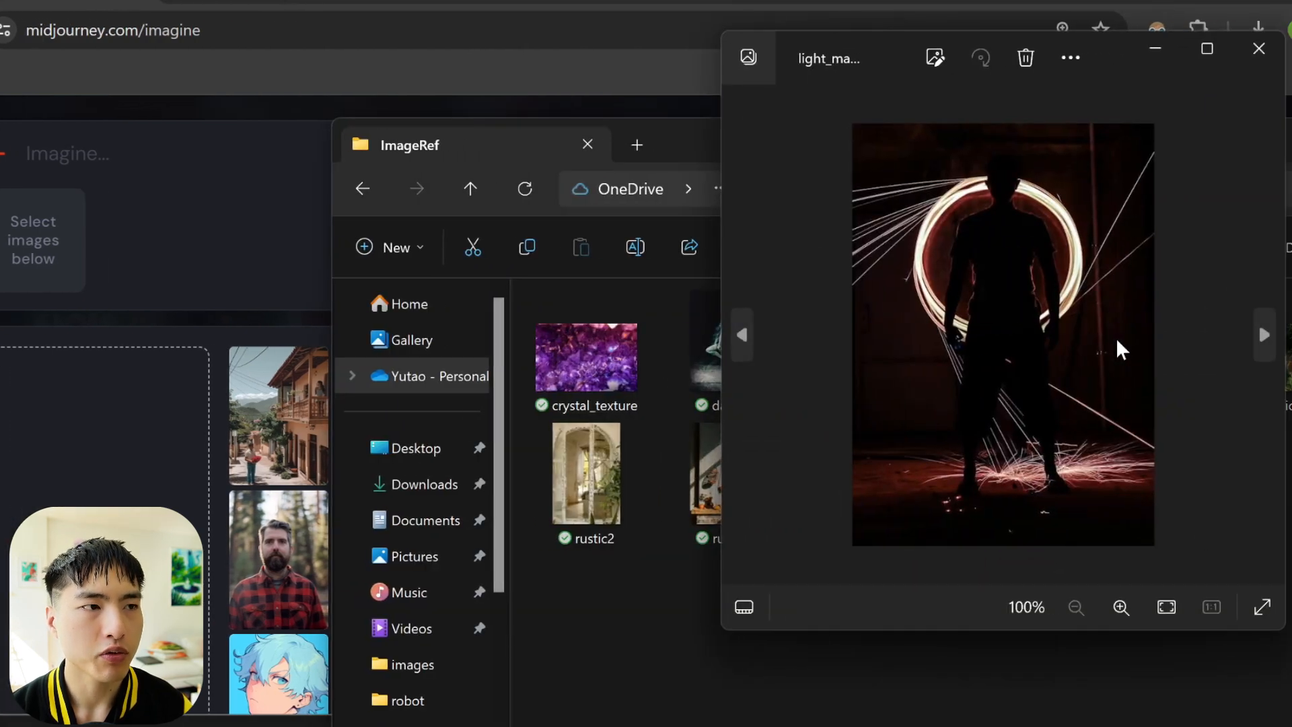
left_click(1258, 50)
left_click_drag(1136, 397, 106, 554)
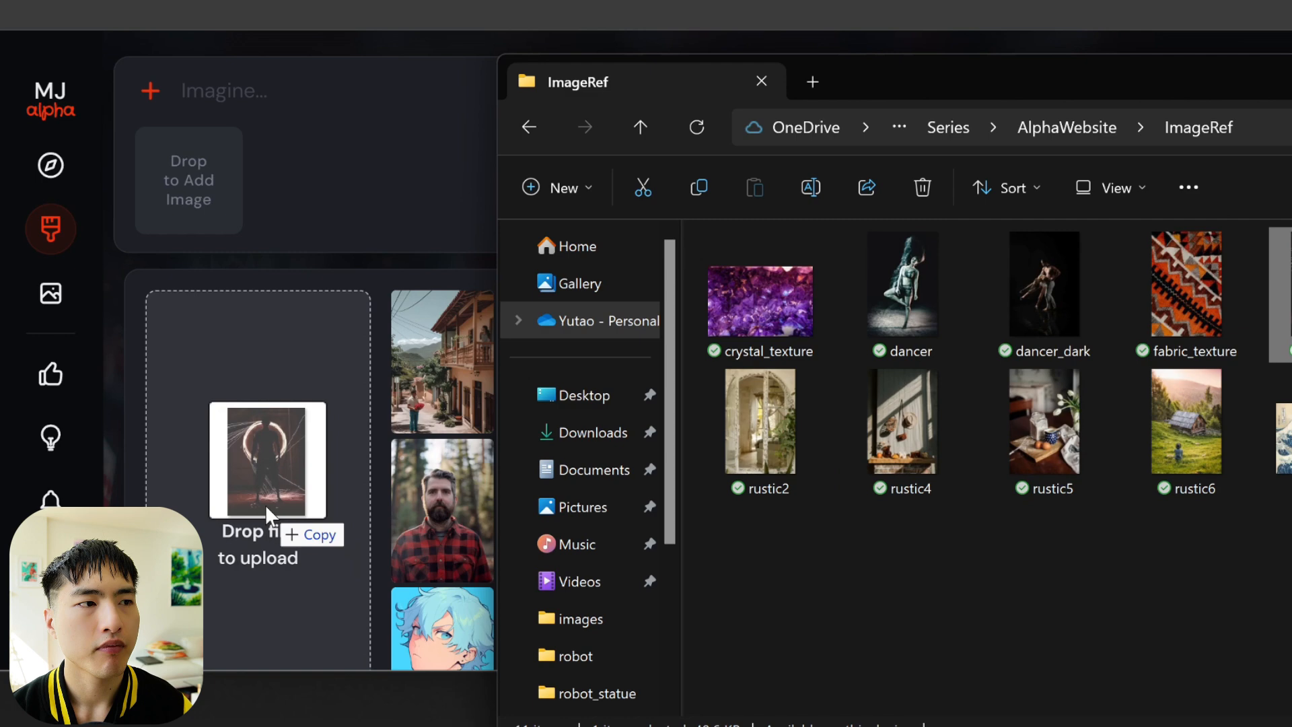
left_click_drag(265, 504, 263, 511)
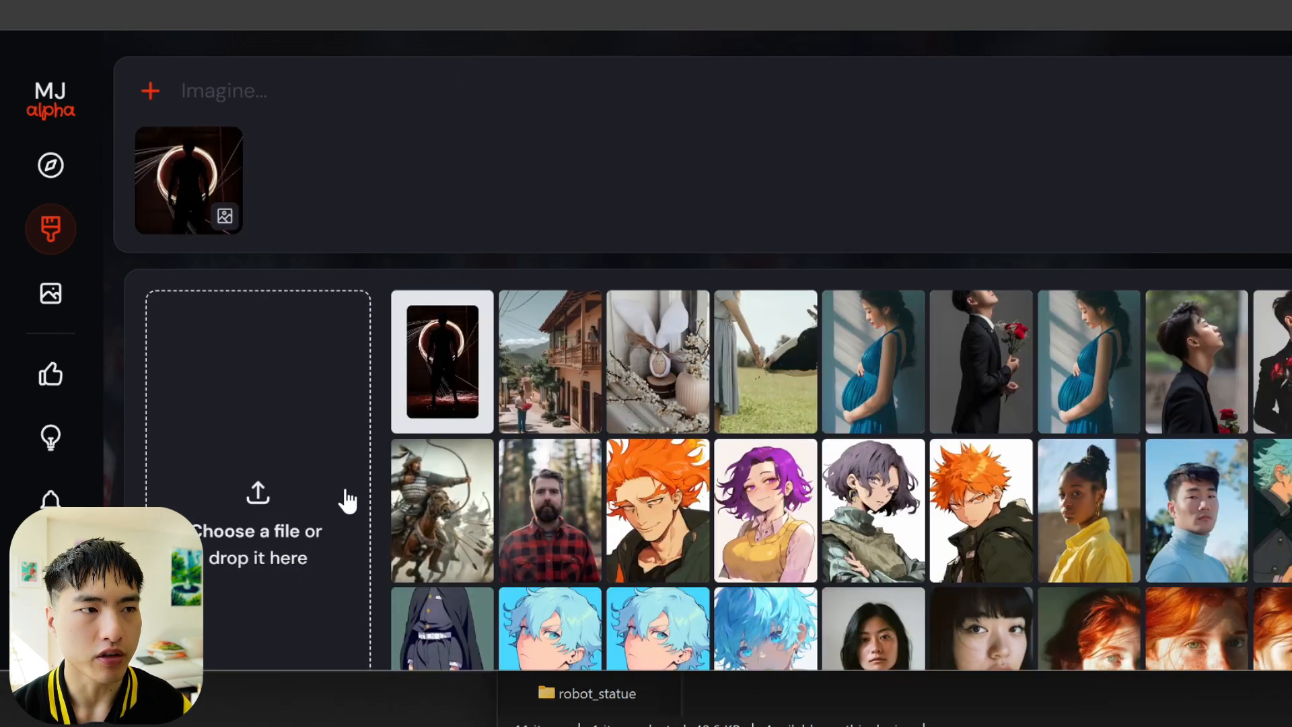
- Show light_man's suggested descriptions and add the athlete "standing in the center", "dynamic effect against the circular lighting" and "powerful stance against the darkness" phrases to the prompt
mouse_move(397, 495)
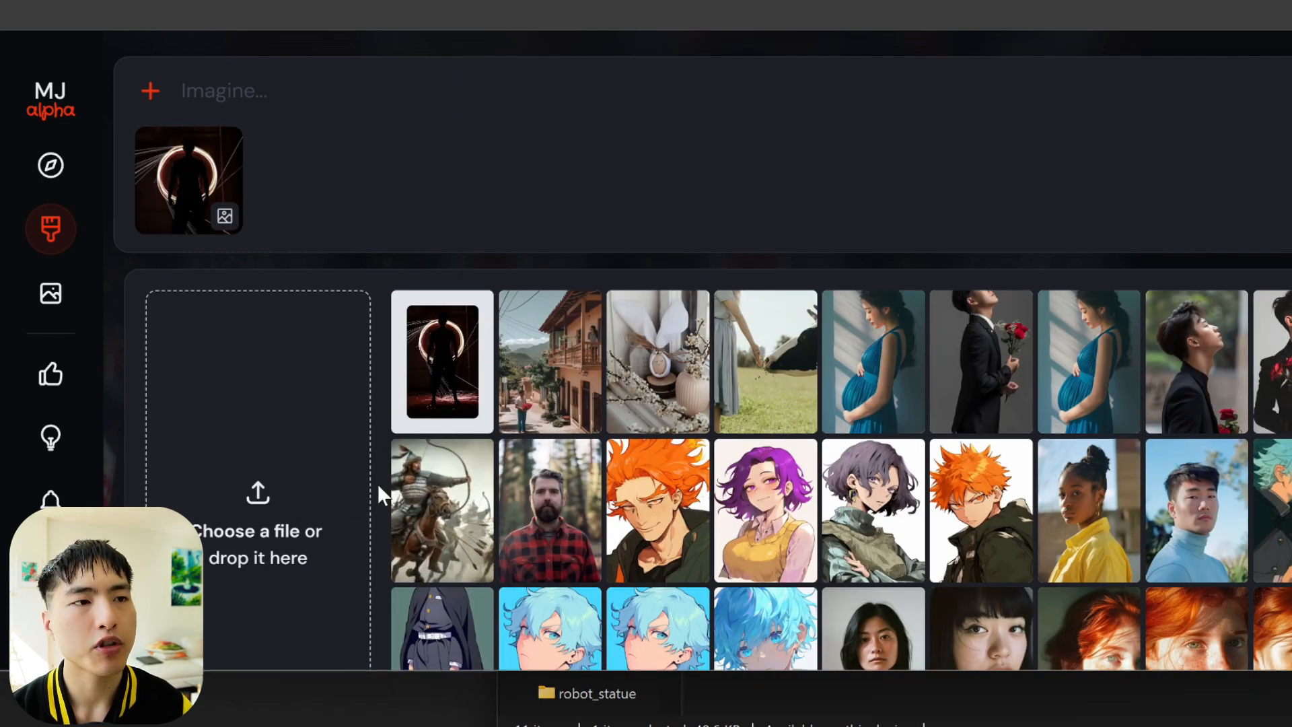
mouse_move(432, 369)
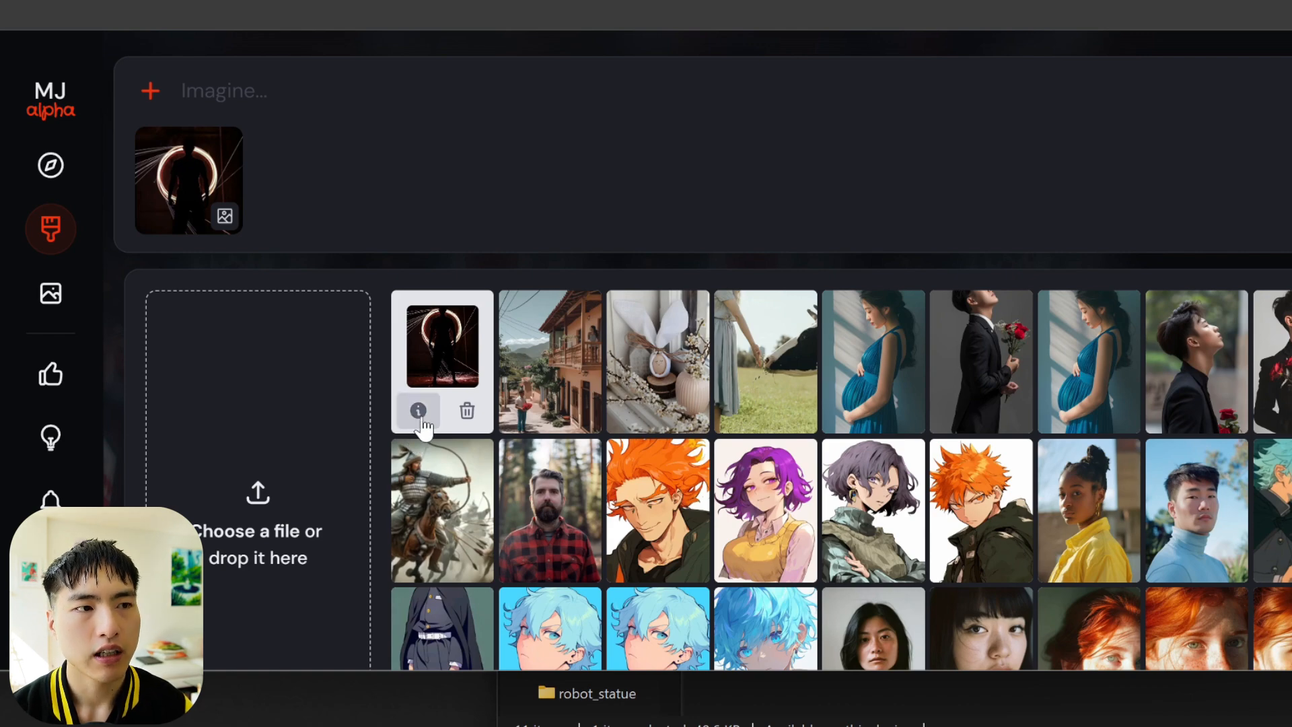
left_click(418, 411)
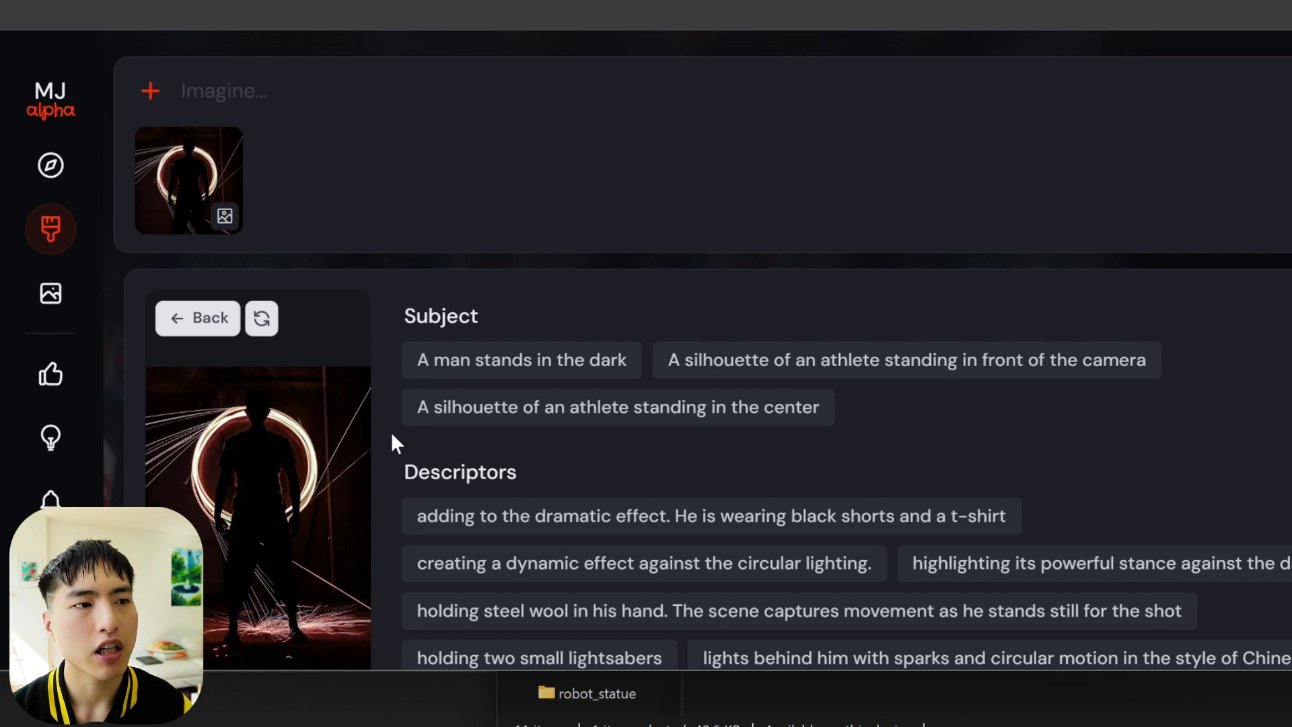
left_click(728, 397)
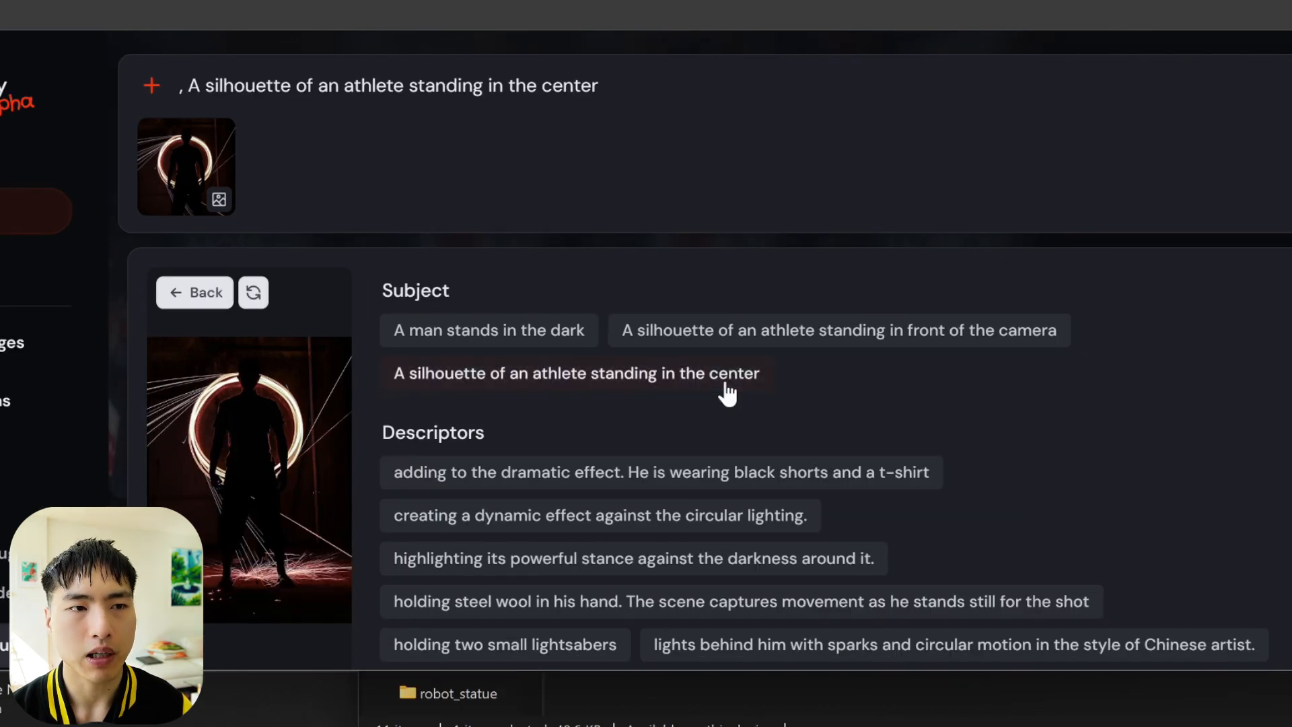
left_click(711, 526)
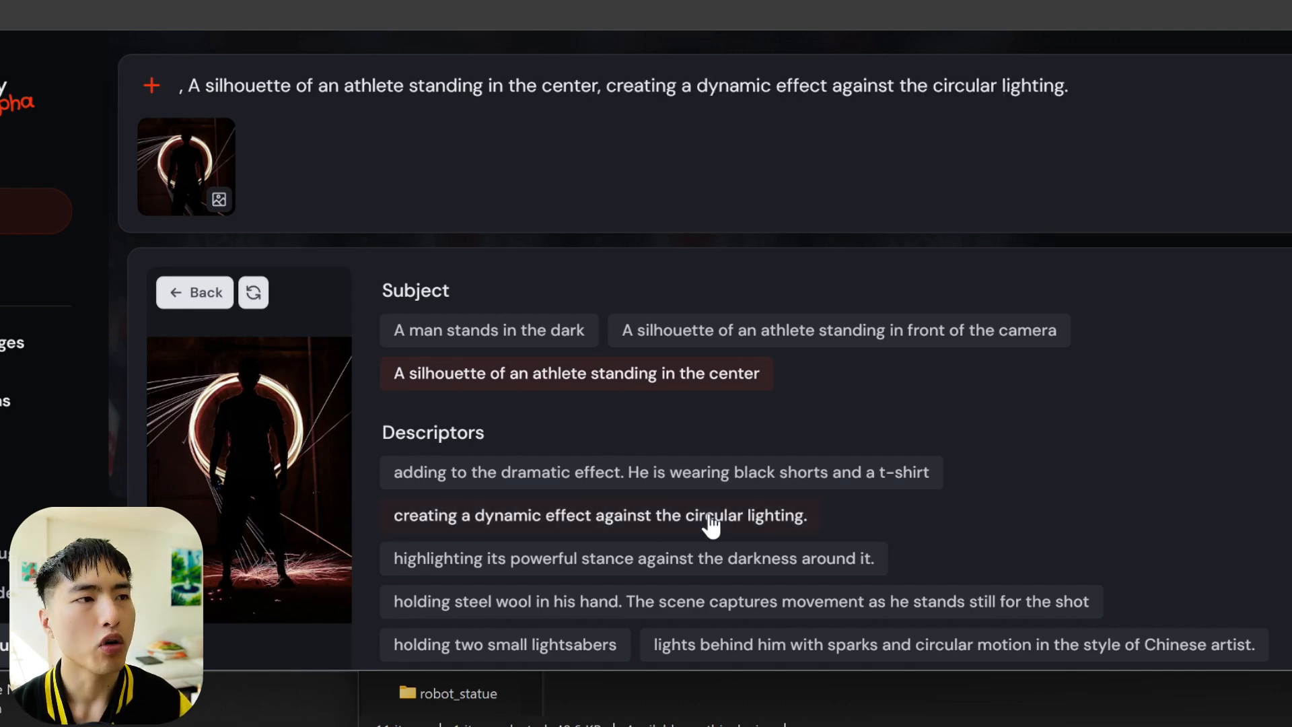
left_click(714, 569)
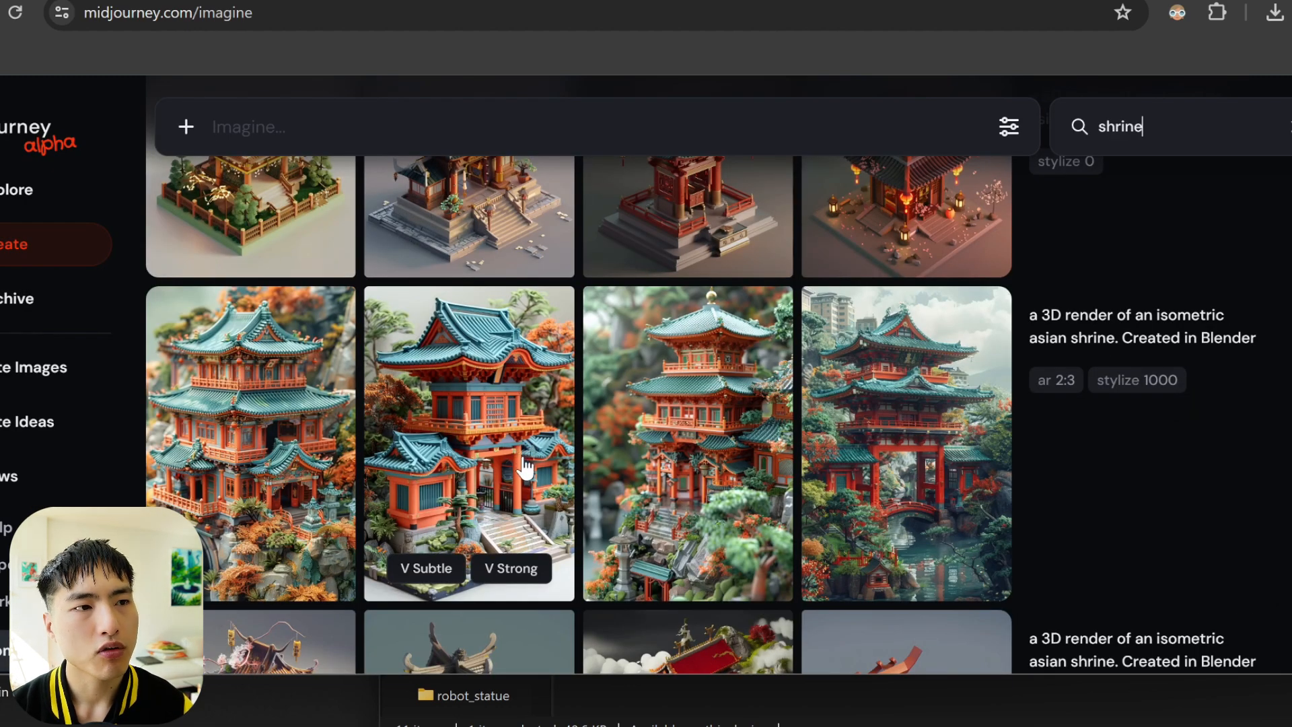
- Add the second stylize 1000 shrine render as an image prompt, search for "tree", and add the fourth half-underwater cherry tree image
left_click_drag(537, 486, 244, 193)
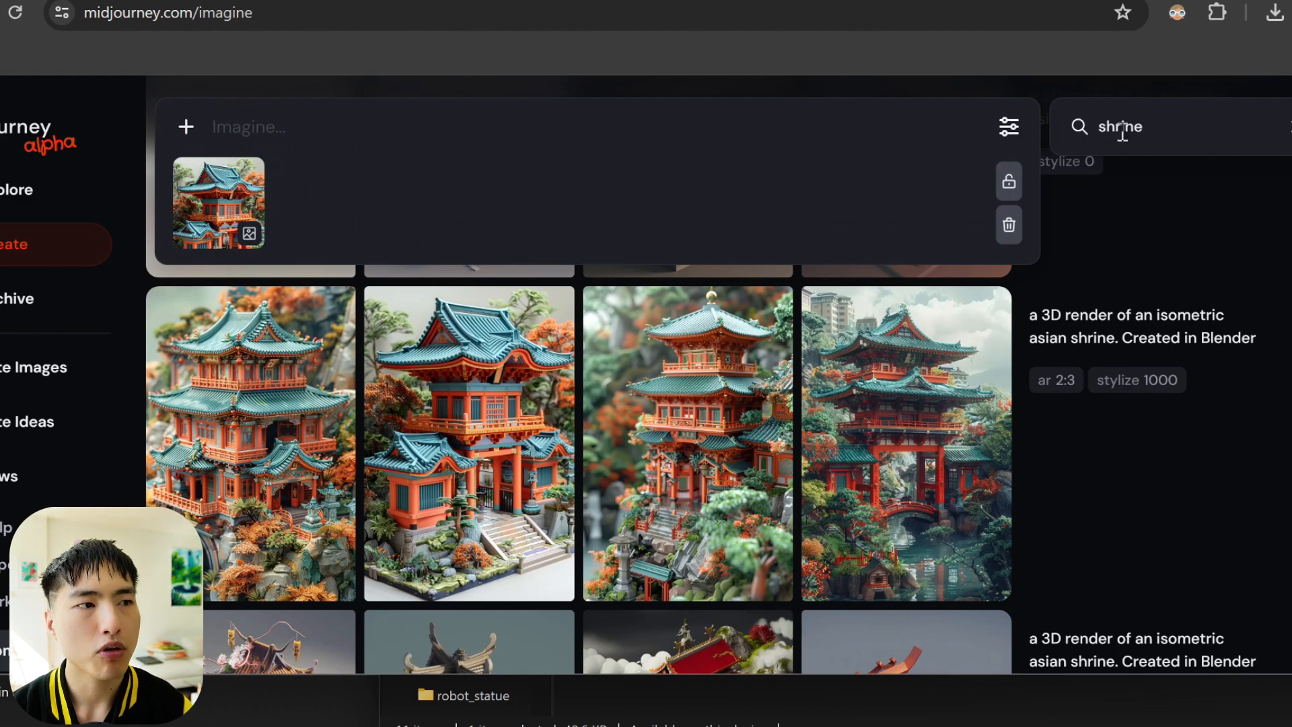
left_click_drag(1211, 125, 1106, 120)
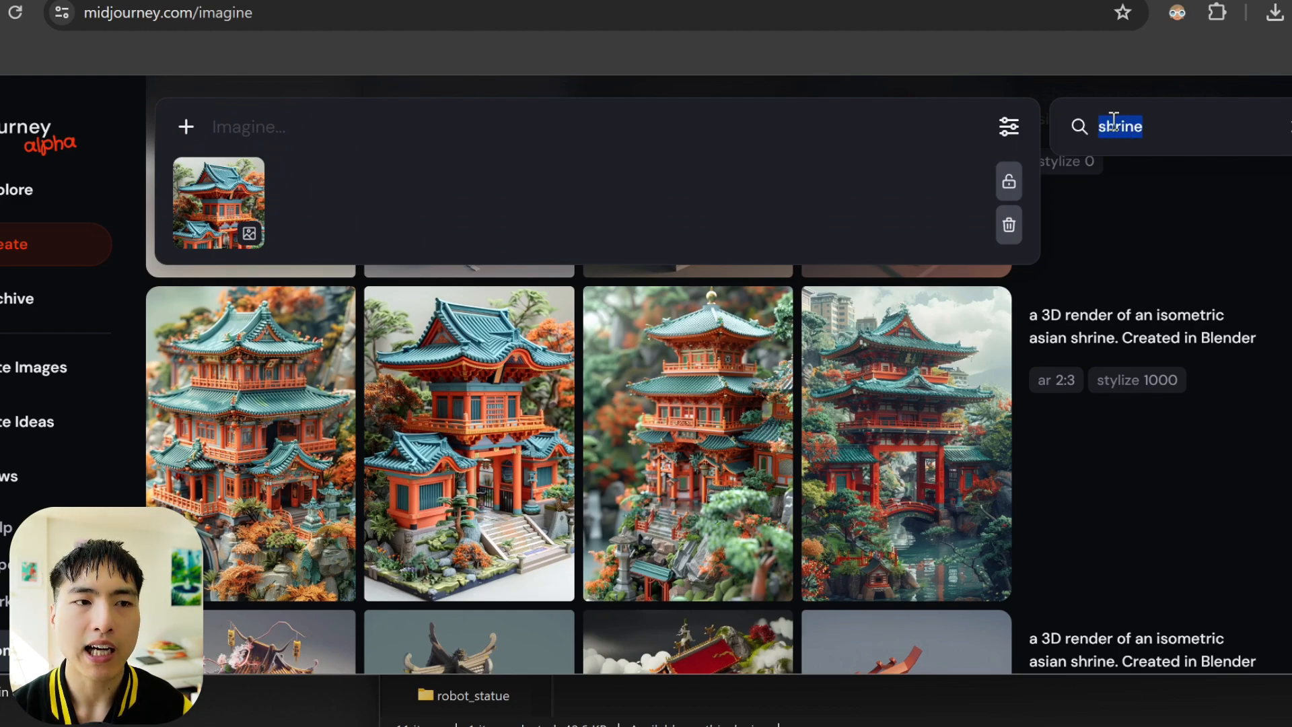
type("tree")
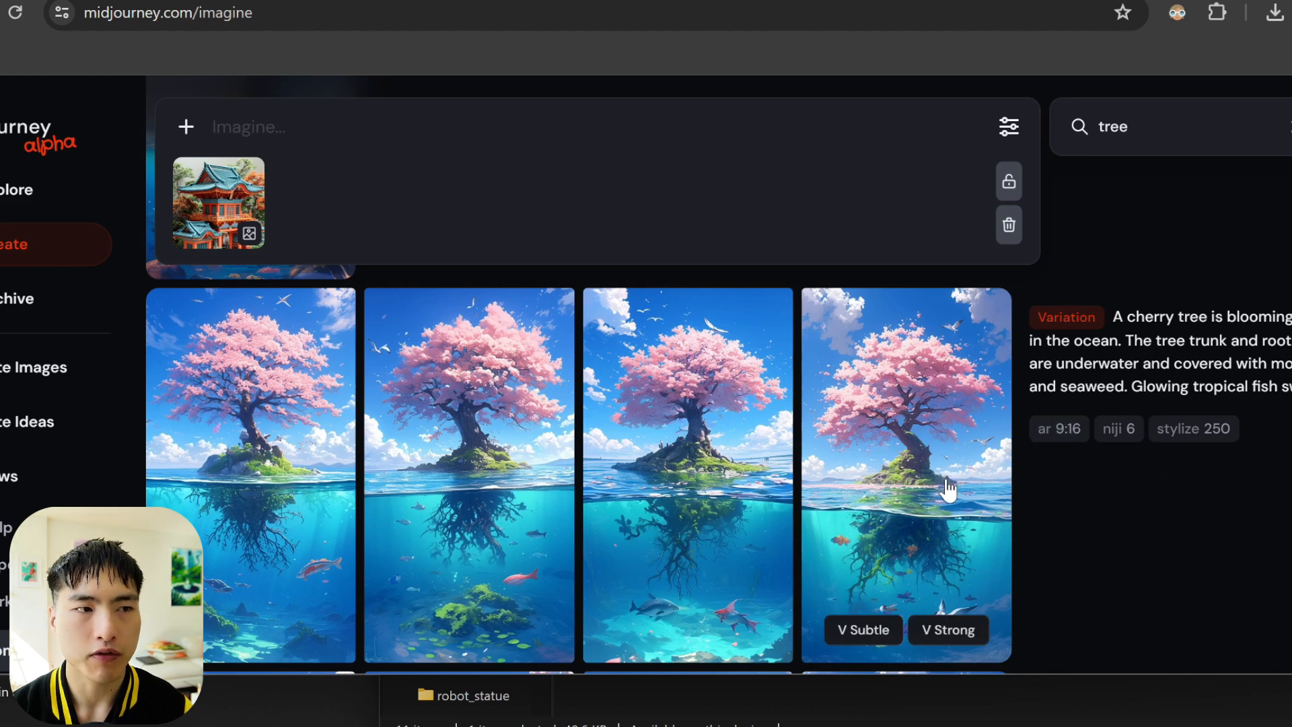
left_click_drag(946, 483, 321, 201)
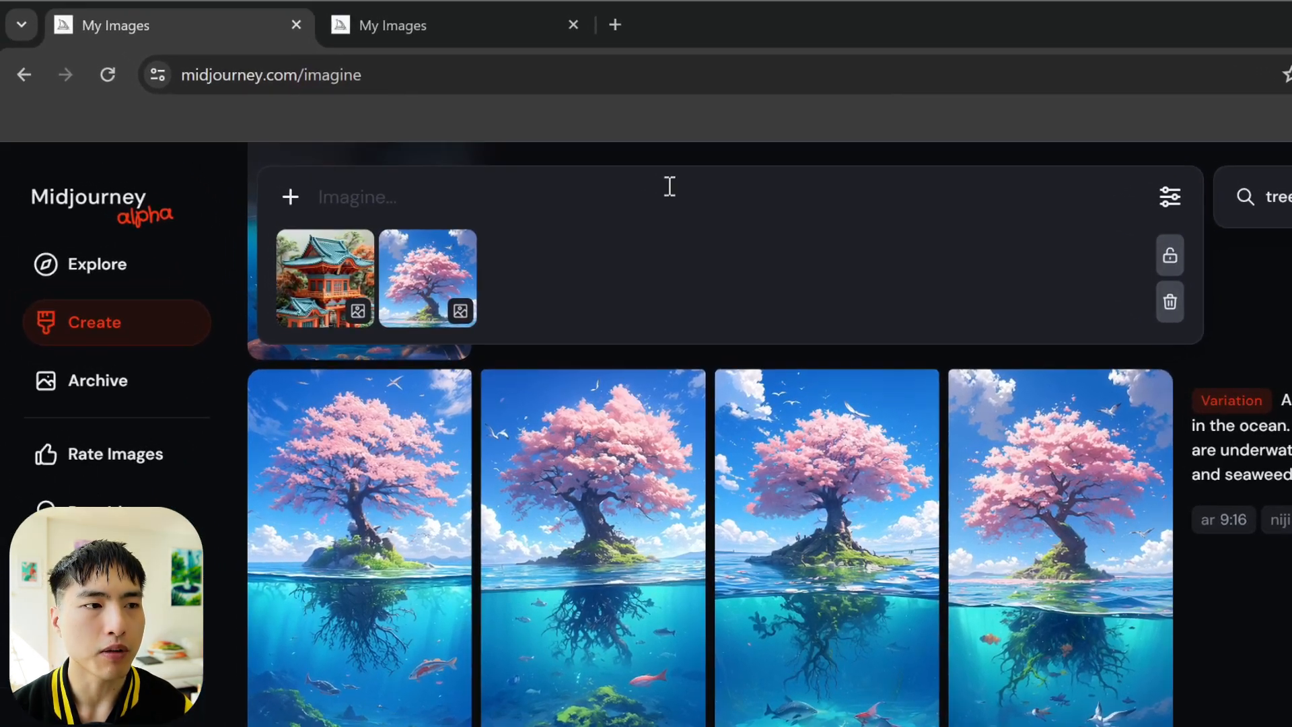
- Generate a blend of the shrine and cherry tree images with "--ar 2:3" and open the first result
type("--ar 2:3")
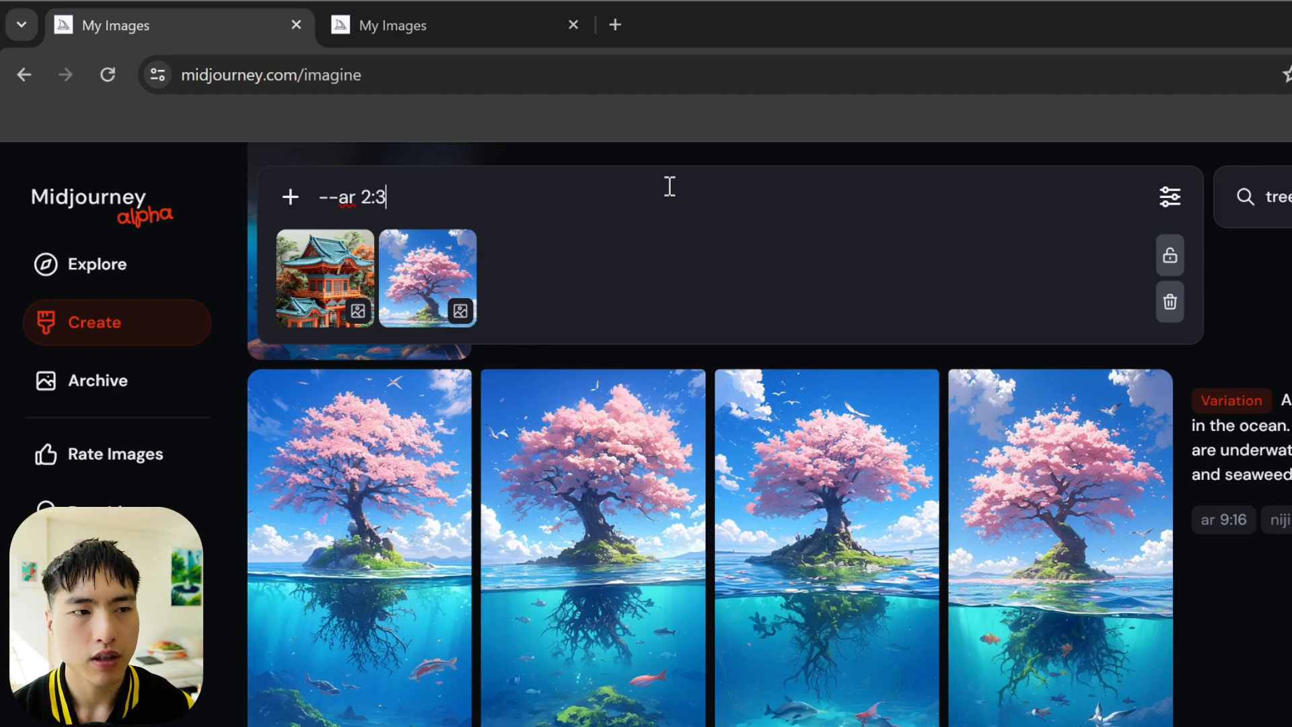
key("Return")
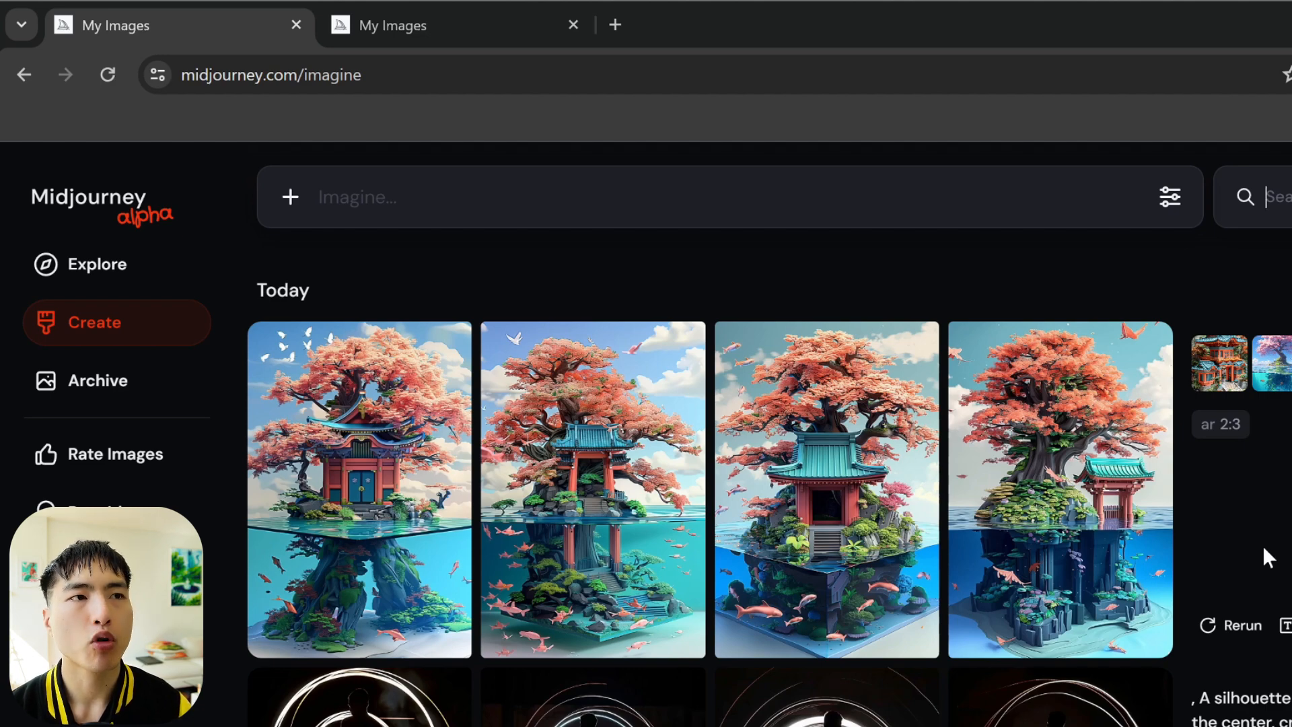
left_click(335, 432)
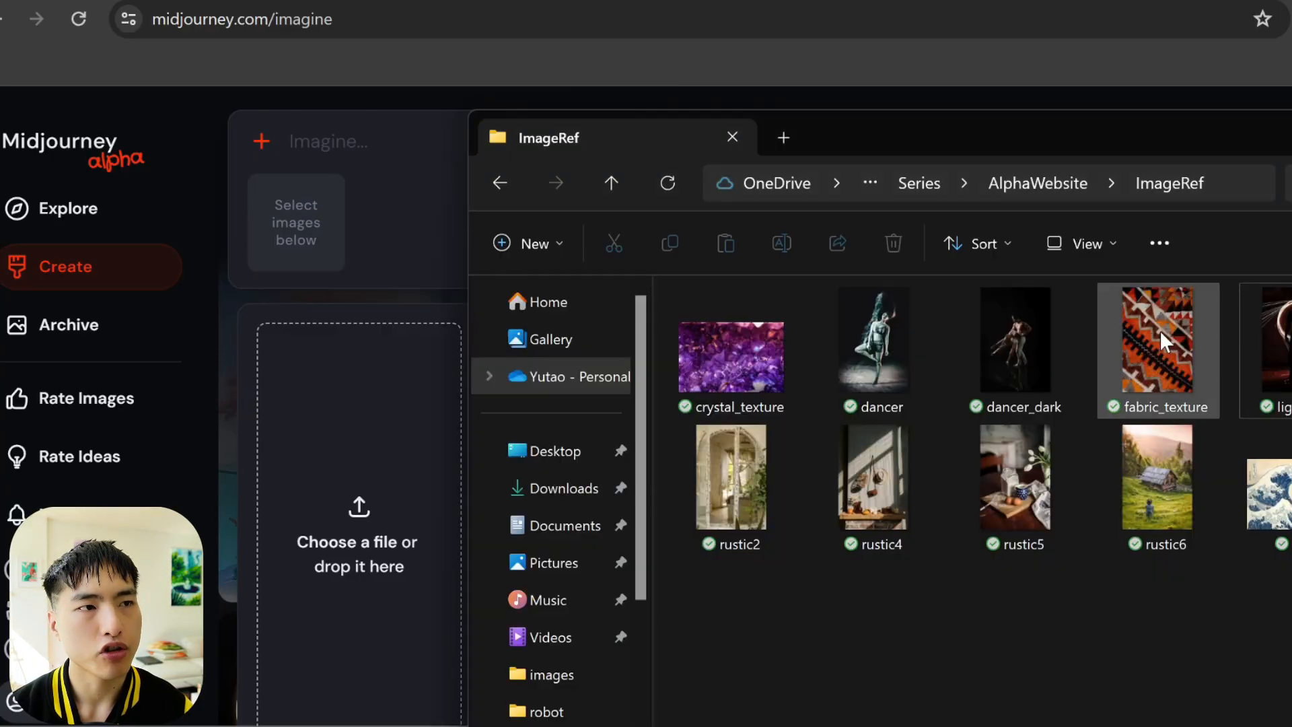
- Upload fabric_texture as an image prompt and generate "fullbody shot of a runway model wearing a dress. She has brunette hair and is wearing heels --ar 9:16"
left_click_drag(1167, 340, 405, 517)
left_click(373, 143)
type("fullbody")
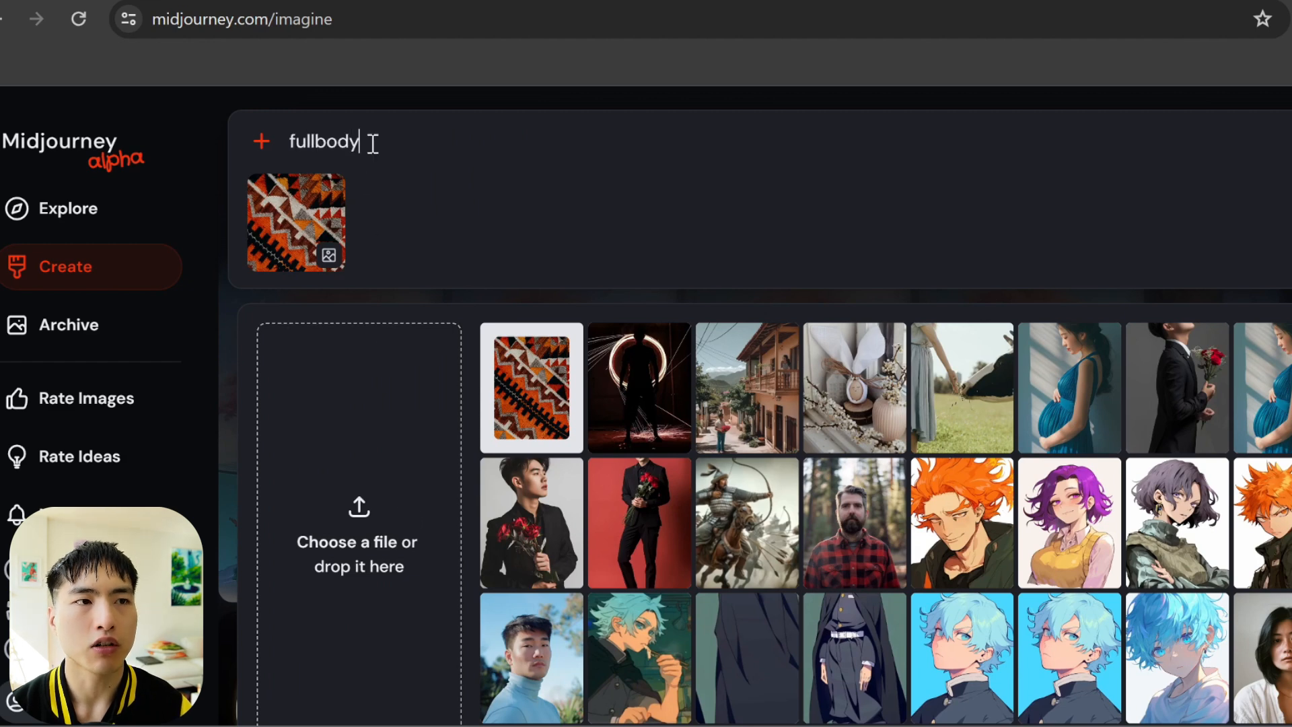
type(" shot of a runway model wearing a dress. She has brunette hair and is wearing heels --ar 9:16")
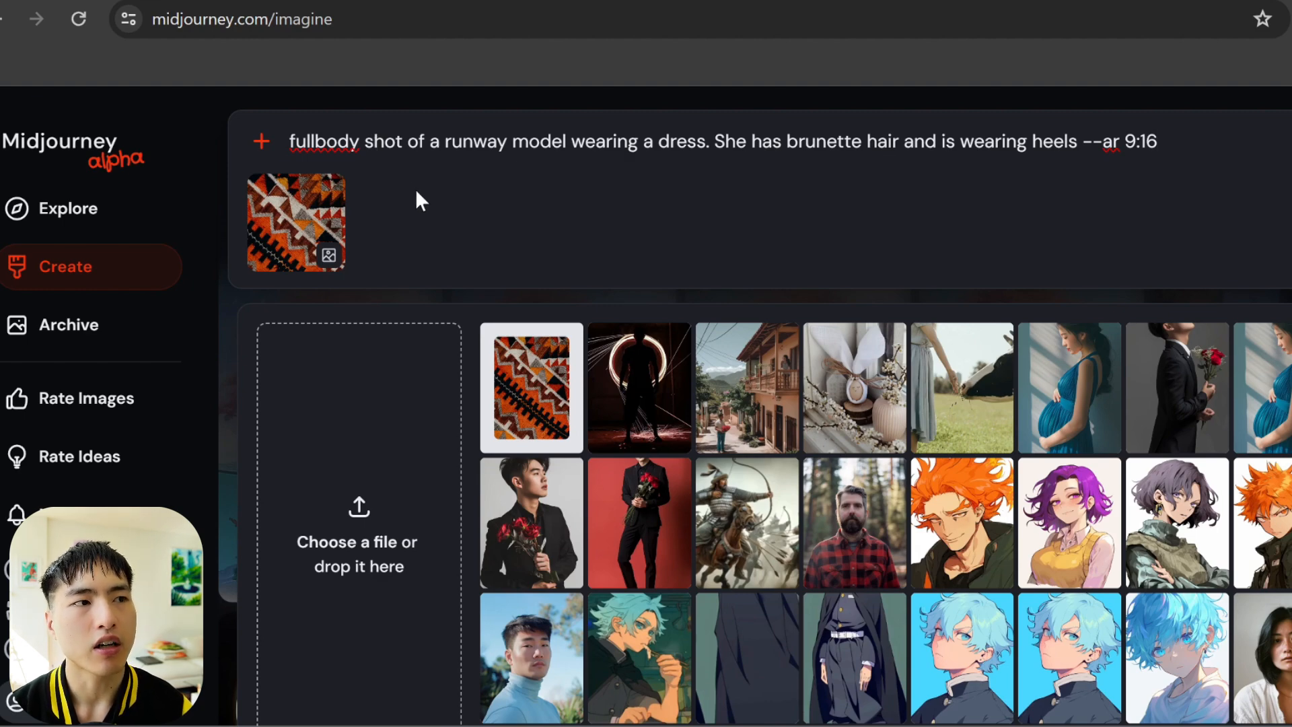
key("Return")
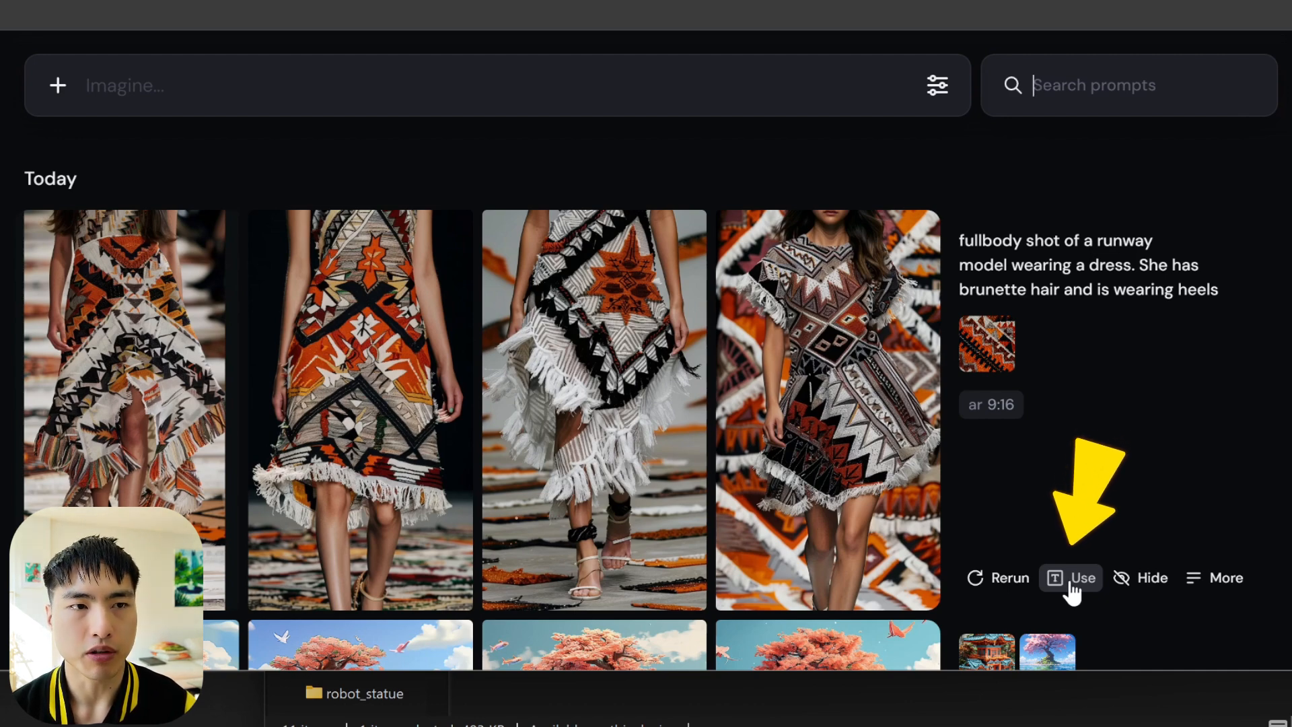
- Reuse the runway model prompt with its fabric reference and append the image weight parameter "--iw 0.3"
left_click(1071, 578)
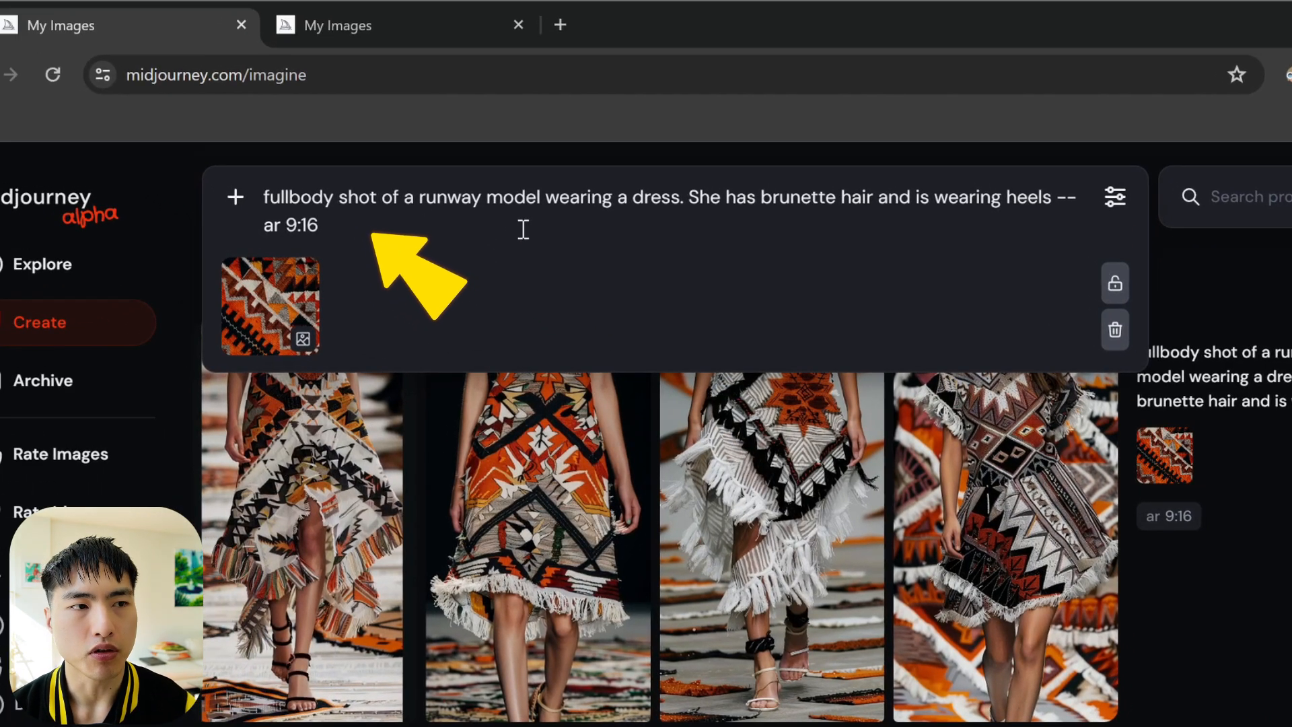
type("--iw")
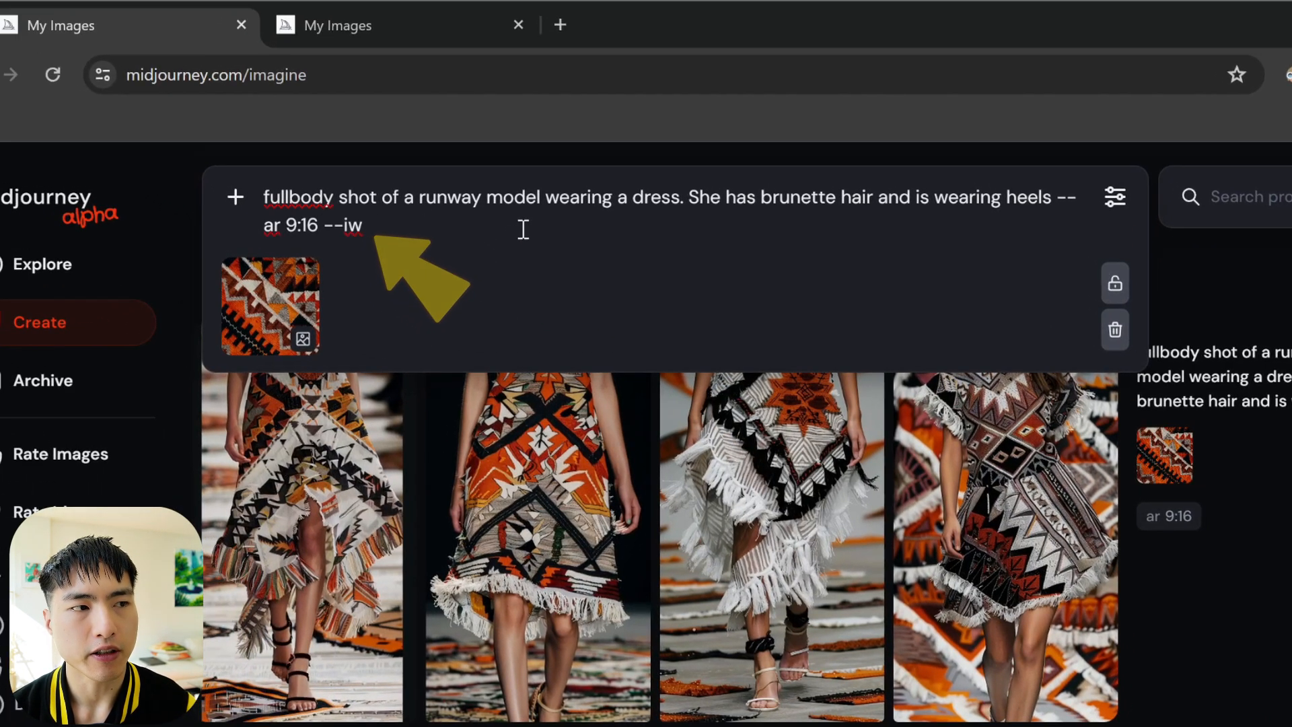
type(" 0.3")
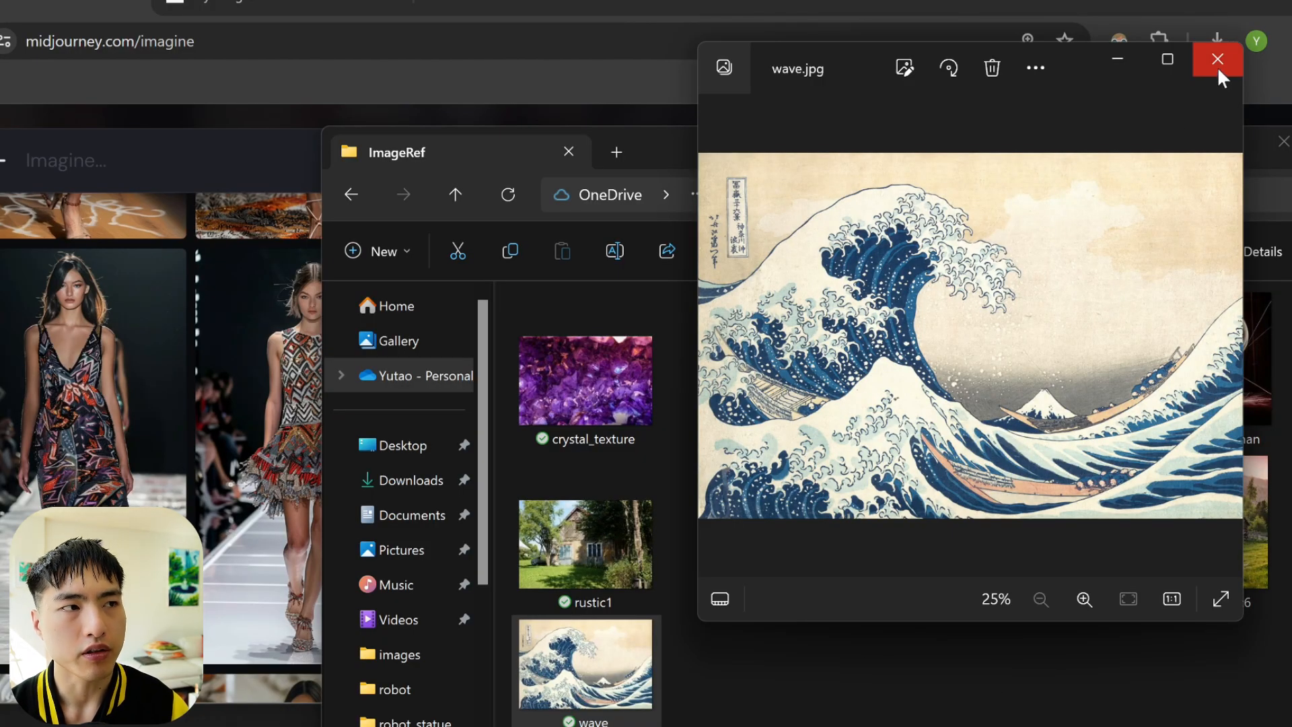
- Add the wave picture as a style reference, prompt "retro wall art of a spaceship --ar 2:3", and browse the retro wall art results
left_click(1216, 62)
left_click_drag(584, 662, 114, 228)
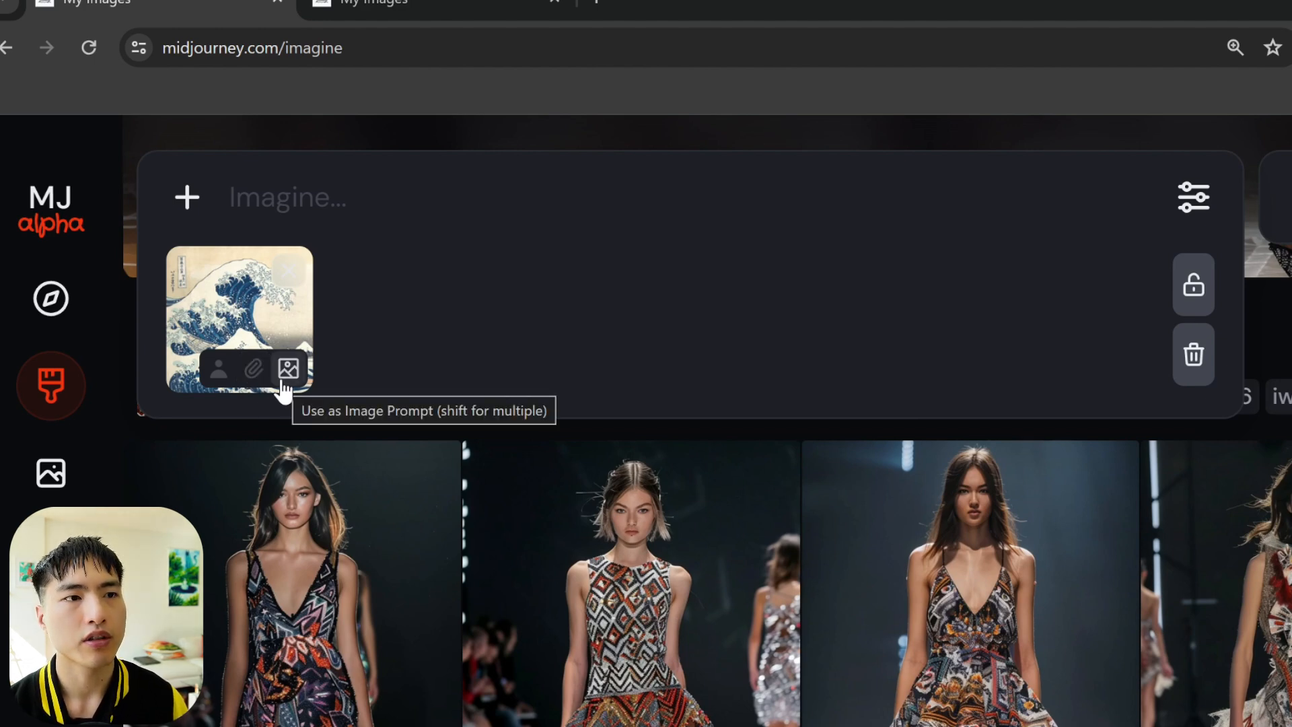
left_click(253, 368)
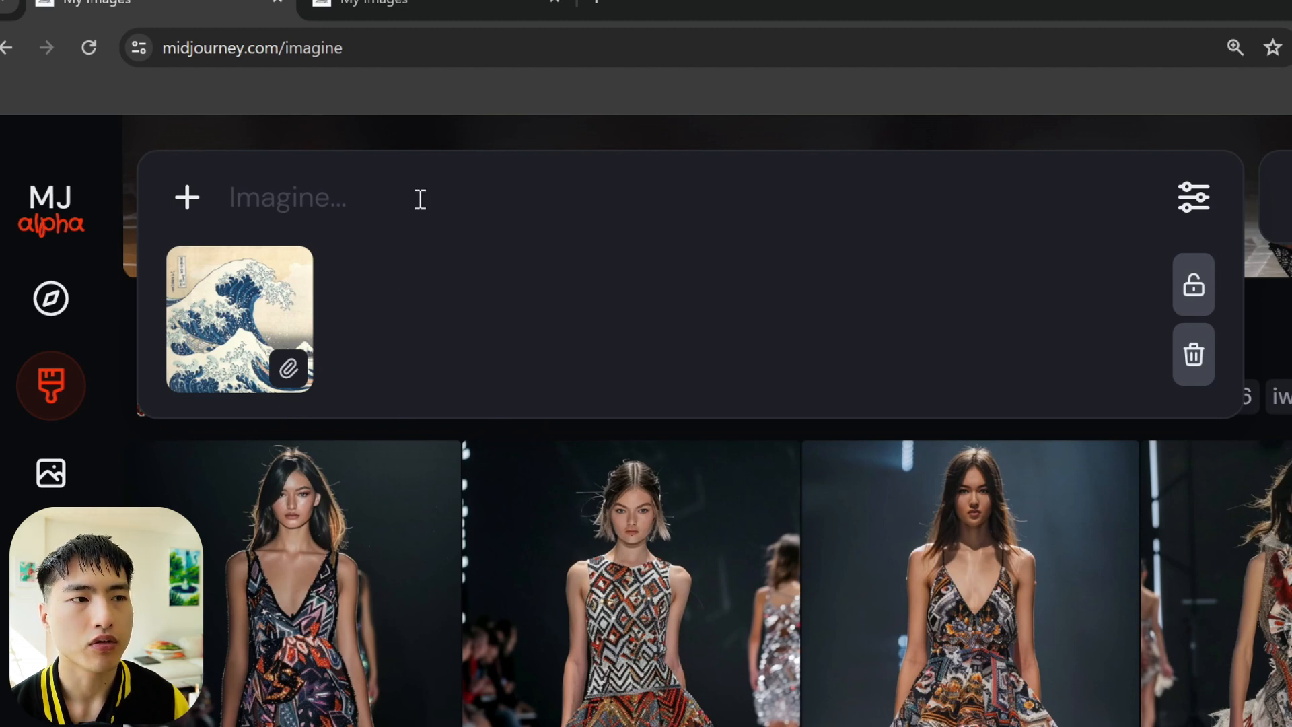
type("retro wall art of a spaceship")
type("r 2:3")
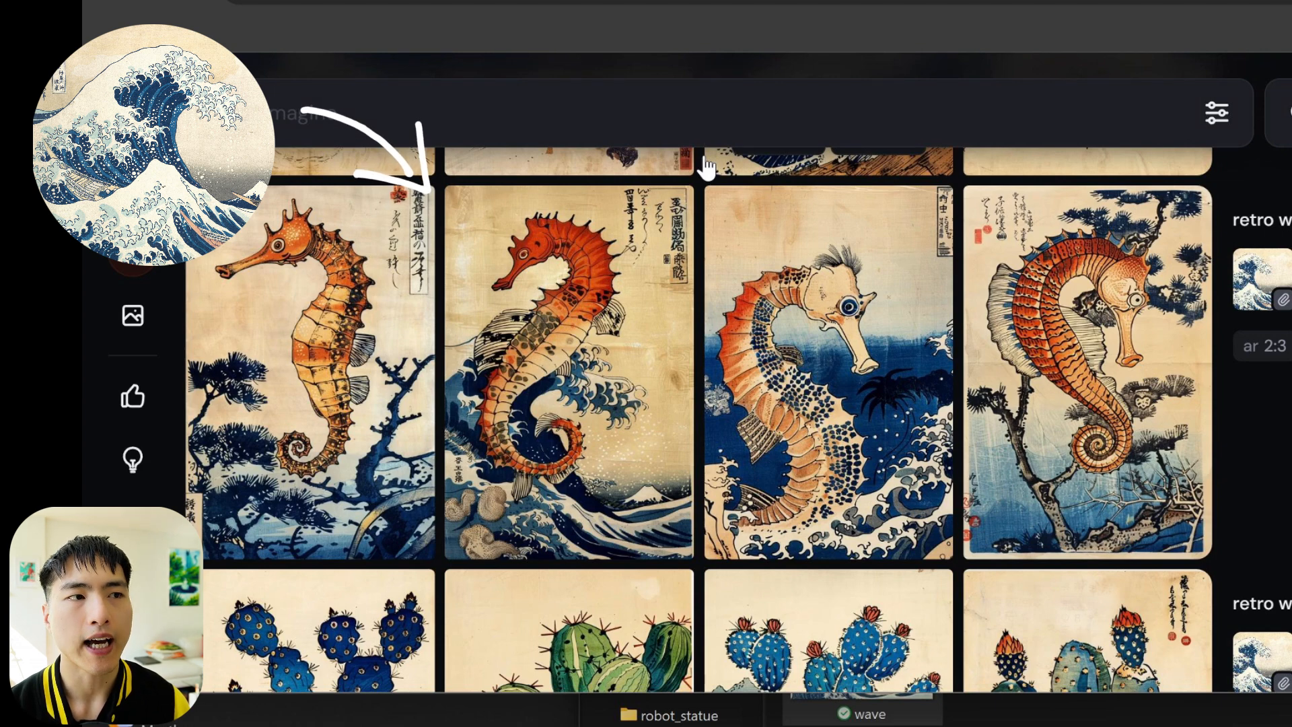
scroll(707, 168, "down", 5)
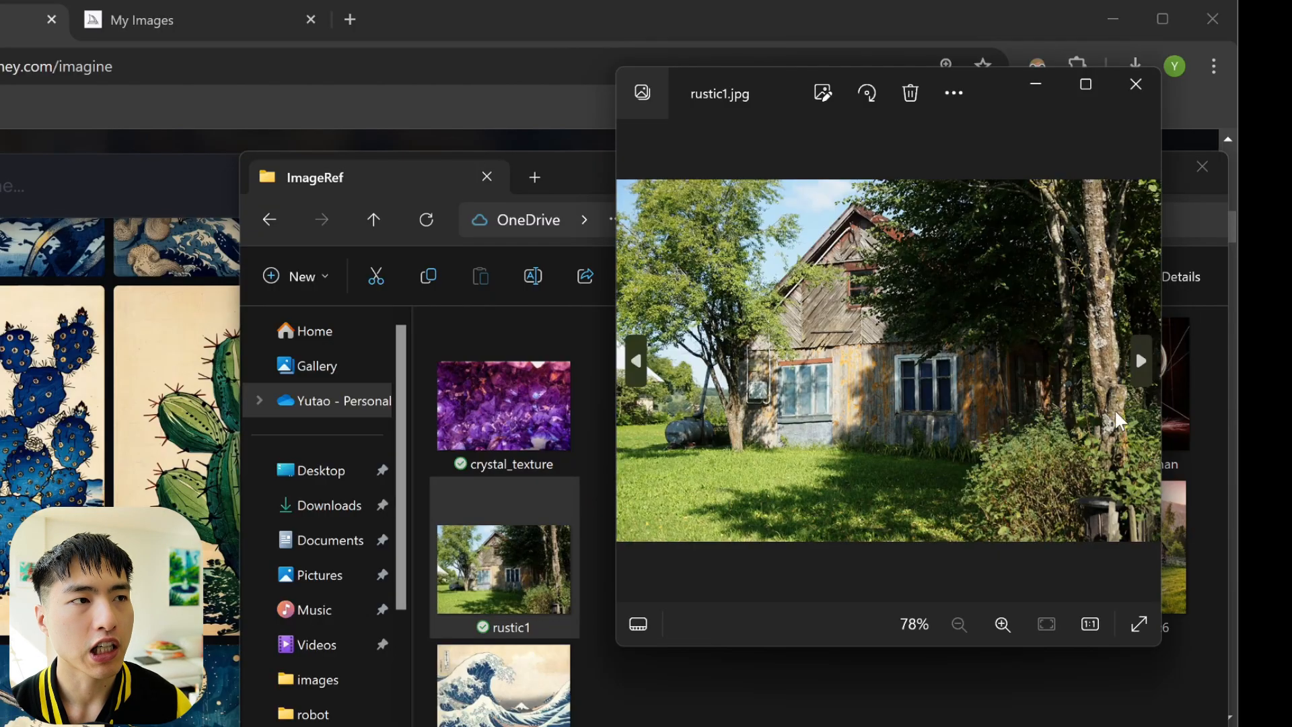
- Preview the rustic photos in the ImageRef folder and add rustic1, rustic2, rustic4, rustic5 and rustic6 to the prompt as reference images
left_click(1144, 370)
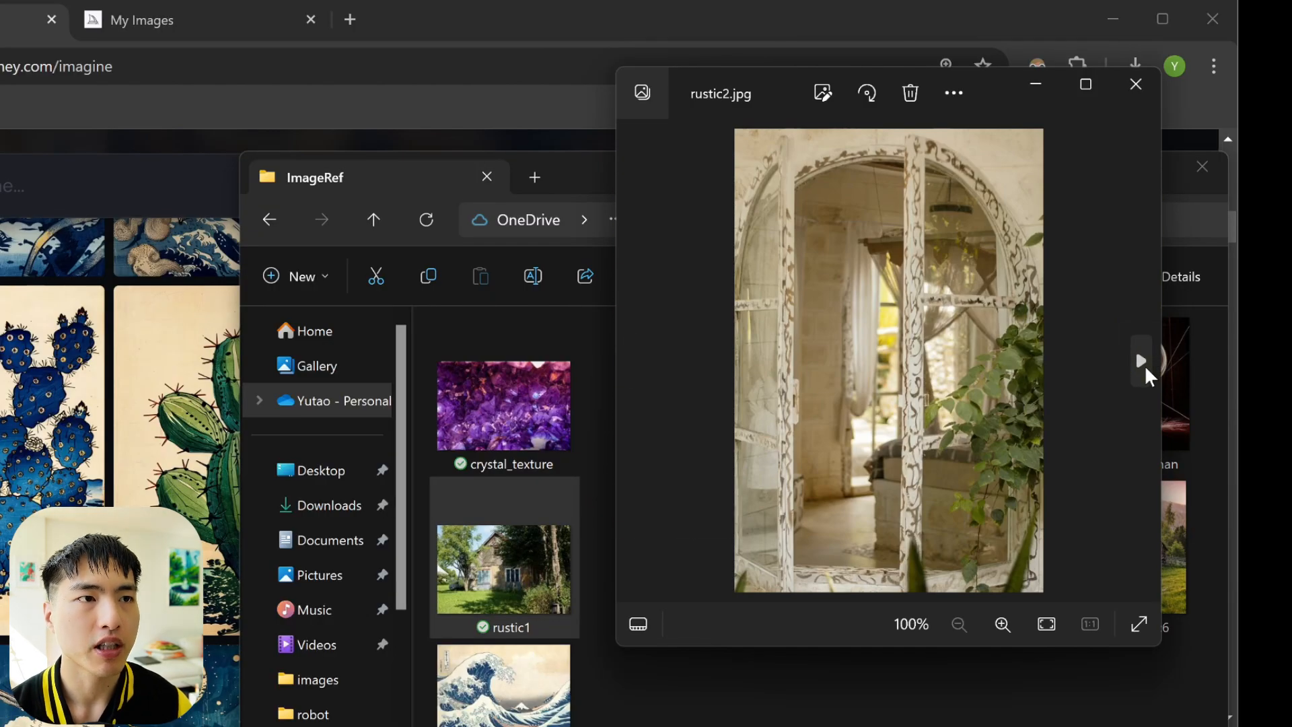
left_click(1144, 365)
left_click(1144, 364)
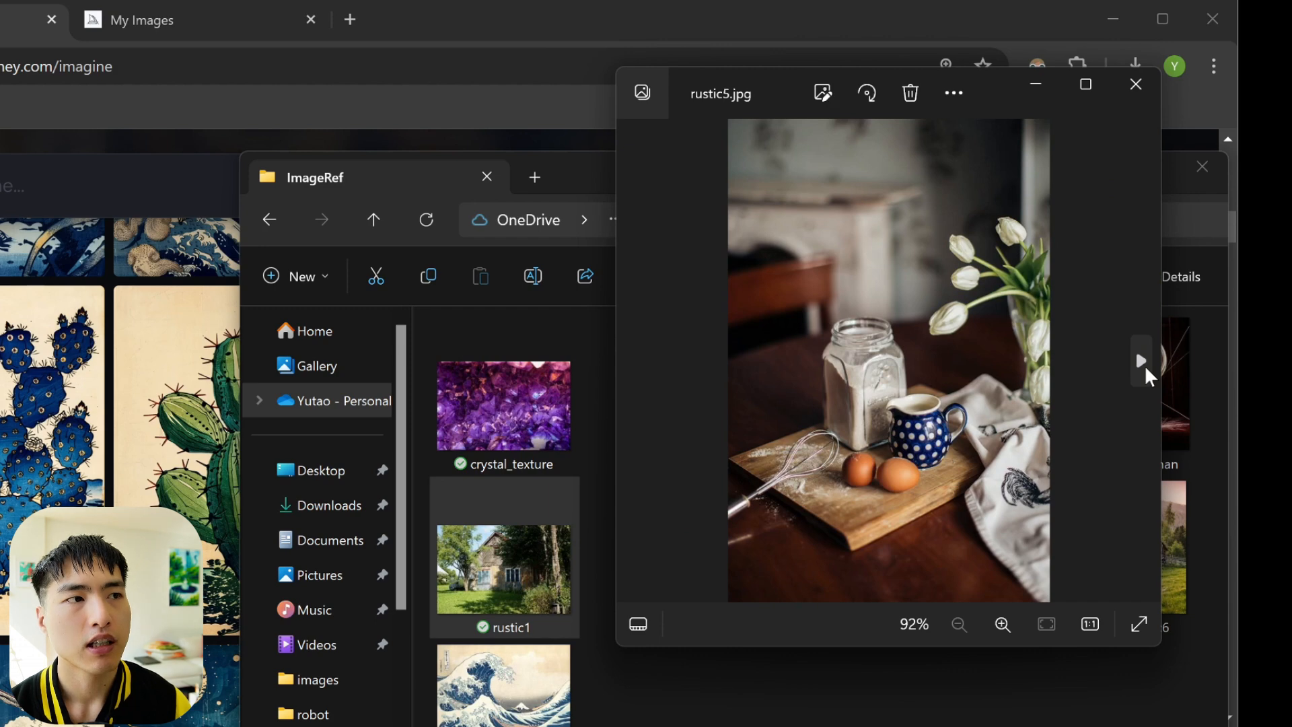
left_click(1144, 365)
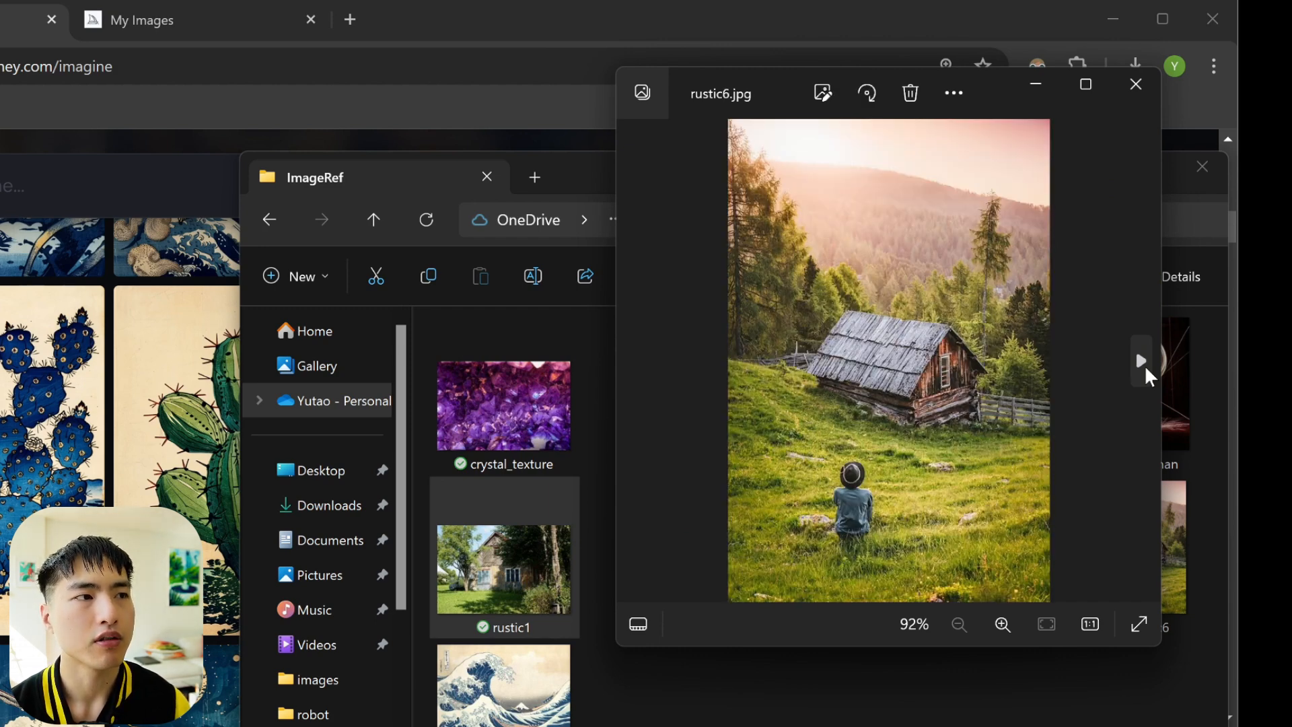
left_click(1217, 595)
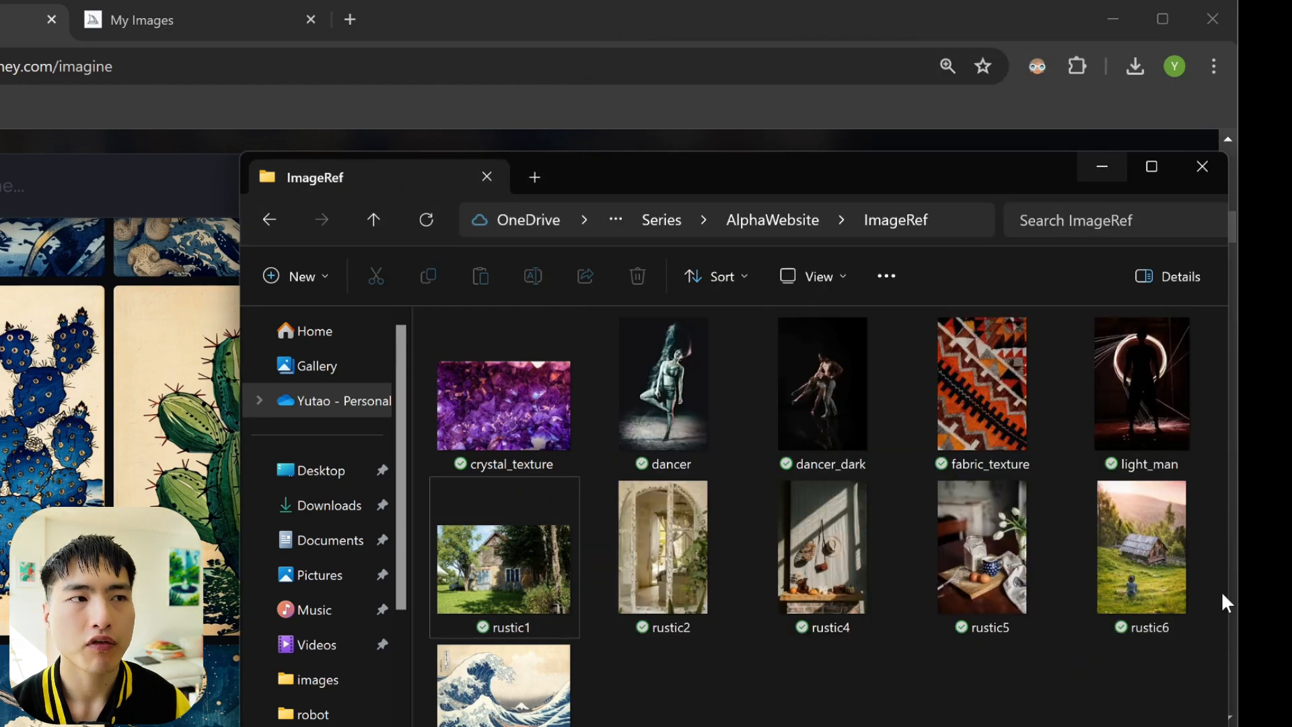
left_click_drag(1222, 591, 532, 576)
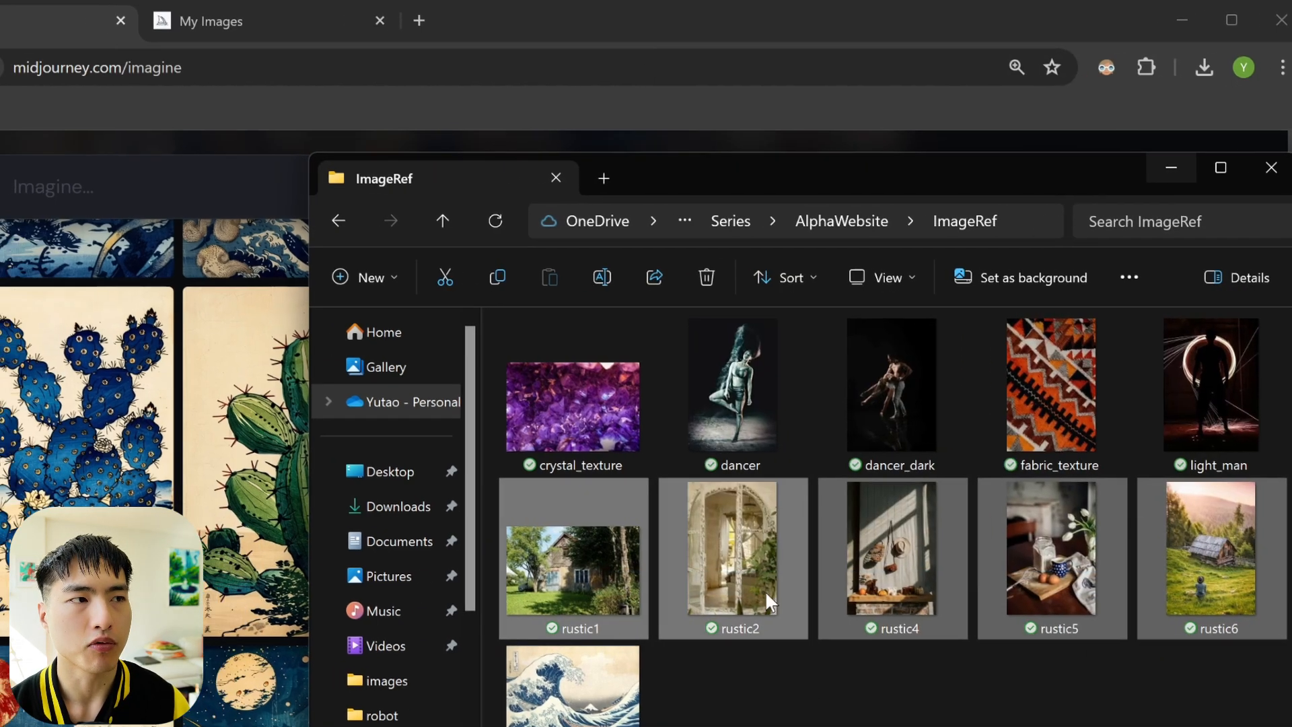
left_click_drag(764, 591, 146, 253)
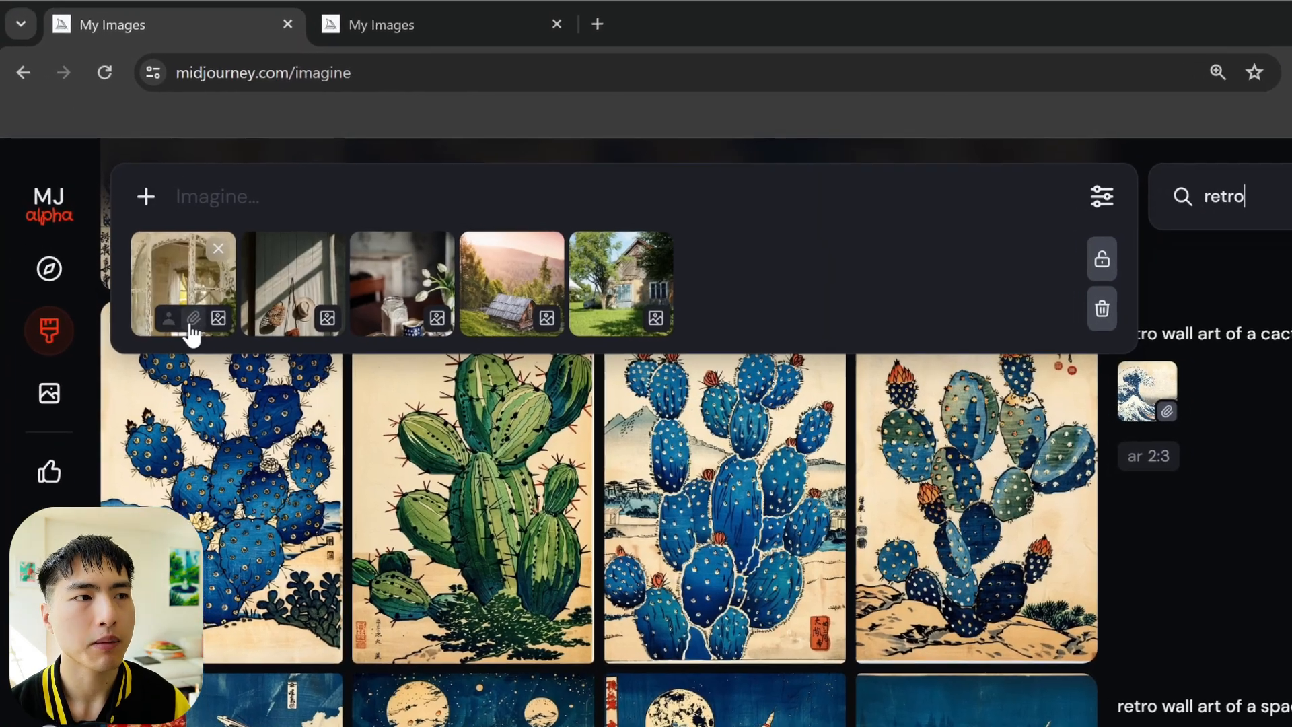
- Switch all five rustic images in the prompt from image prompts to style references
left_click(192, 329)
left_click(302, 327)
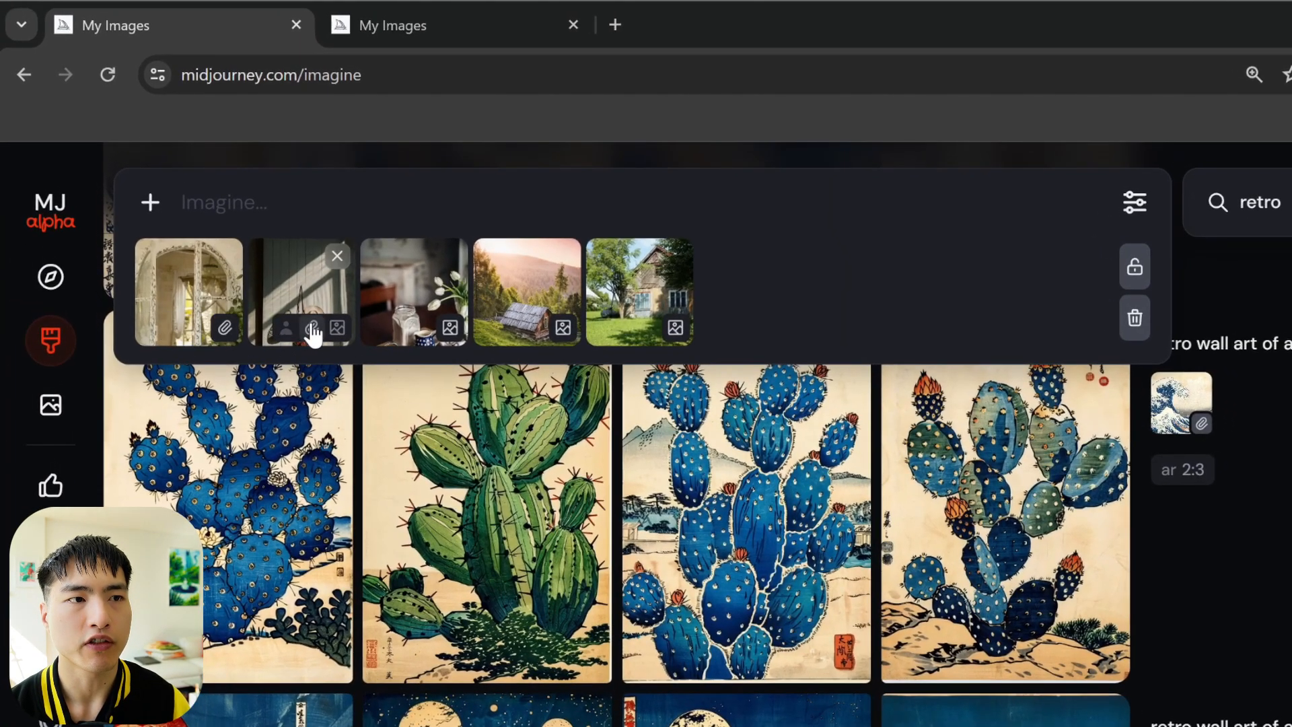
left_click(425, 328)
left_click(537, 328)
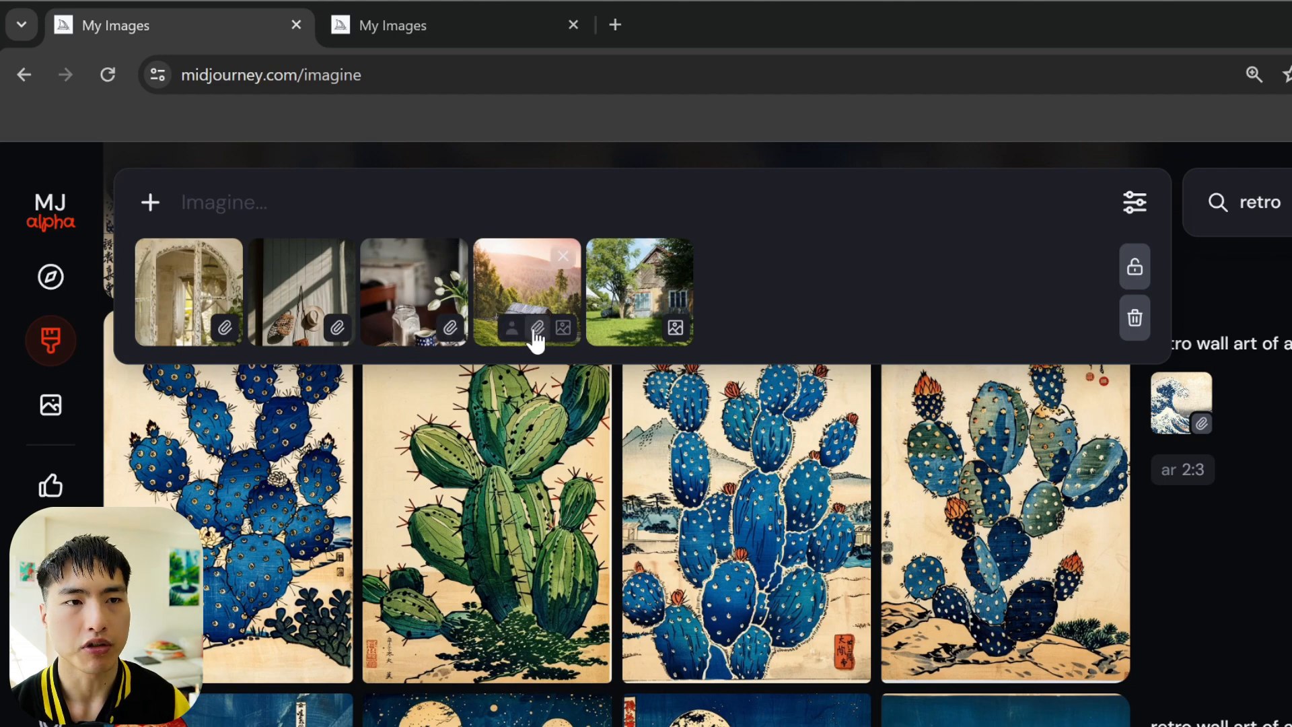
left_click(654, 332)
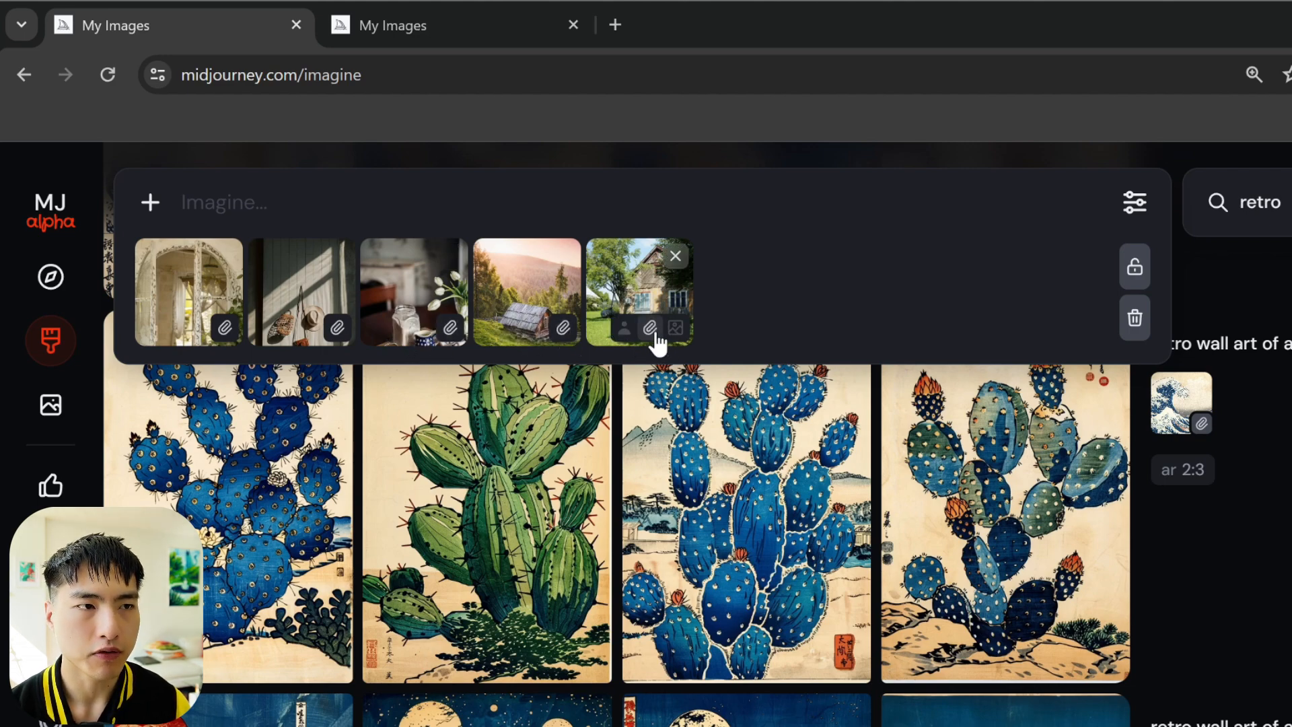
- Generate images with the prompt "Photo of a two story house. There is cozy and rustic vibe." using the rustic style references
left_click(496, 195)
type("Photo of a two story house. There is a cozy and rusti")
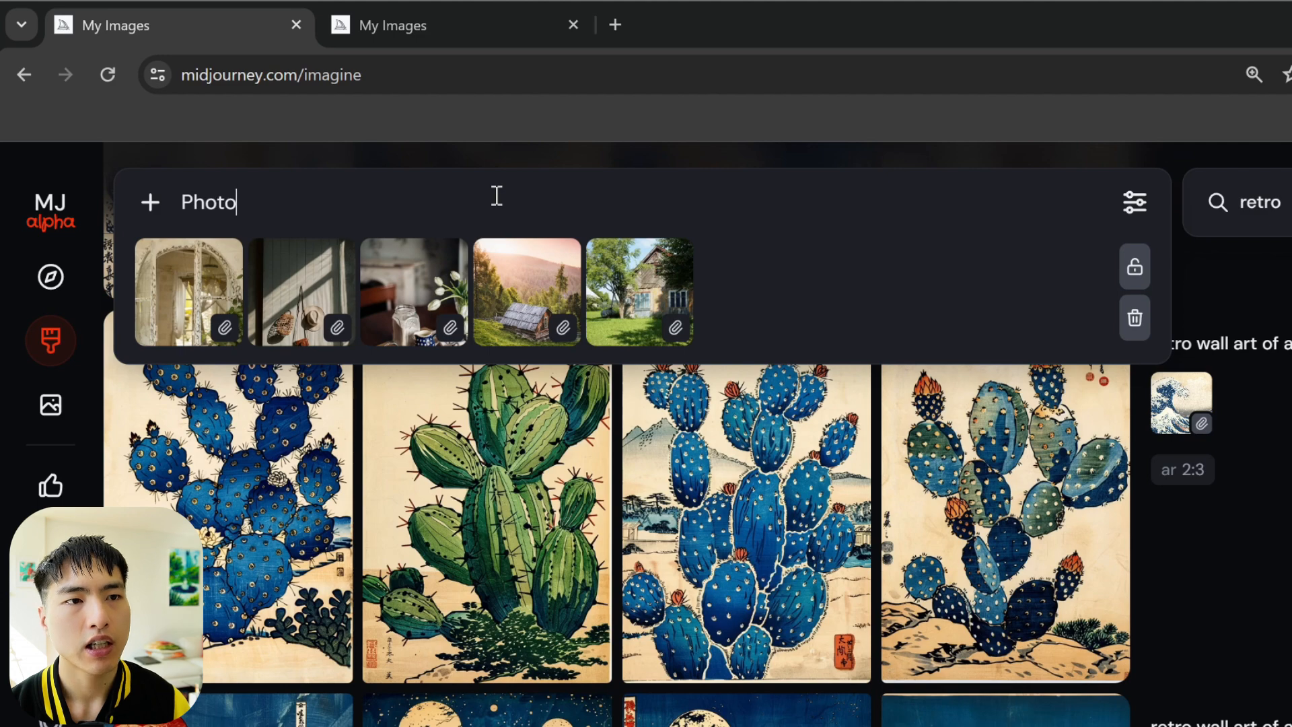
type("c vibe.")
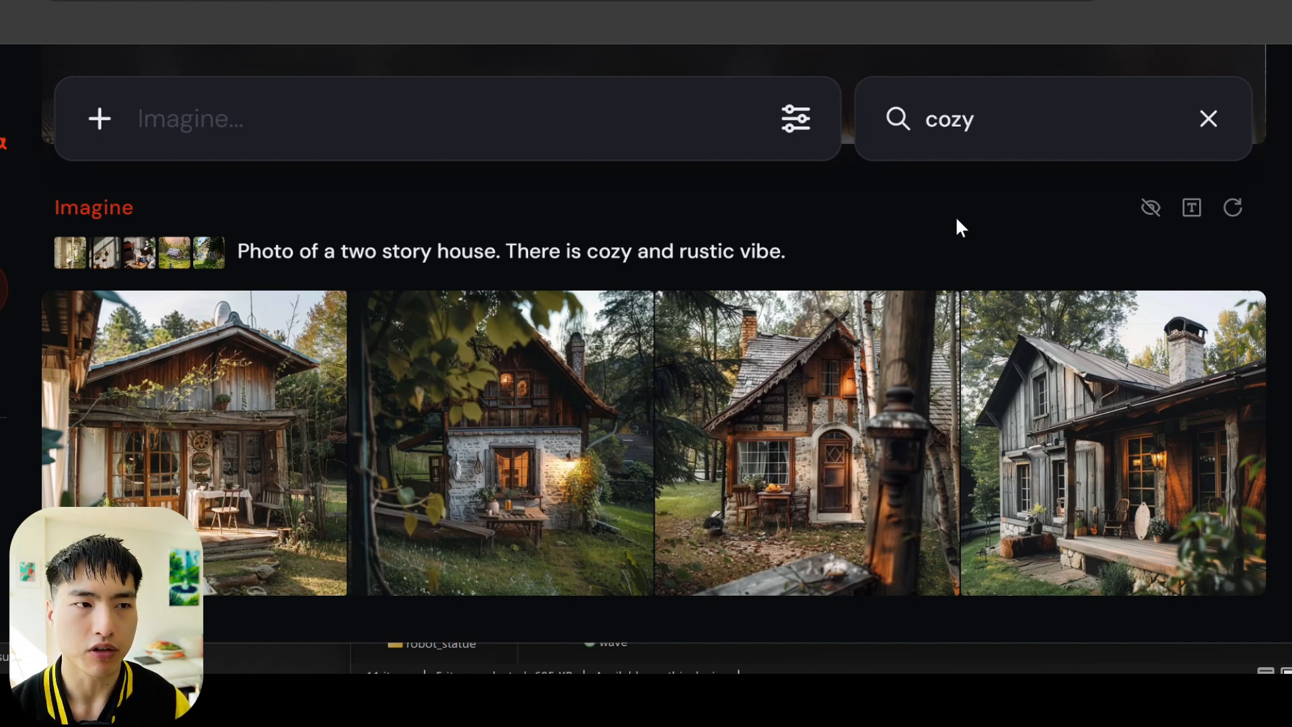
- Browse the cozy rustic results for the house, bathroom, kitchen, home office and living room to compare their shared style
scroll(956, 219, "down", 5)
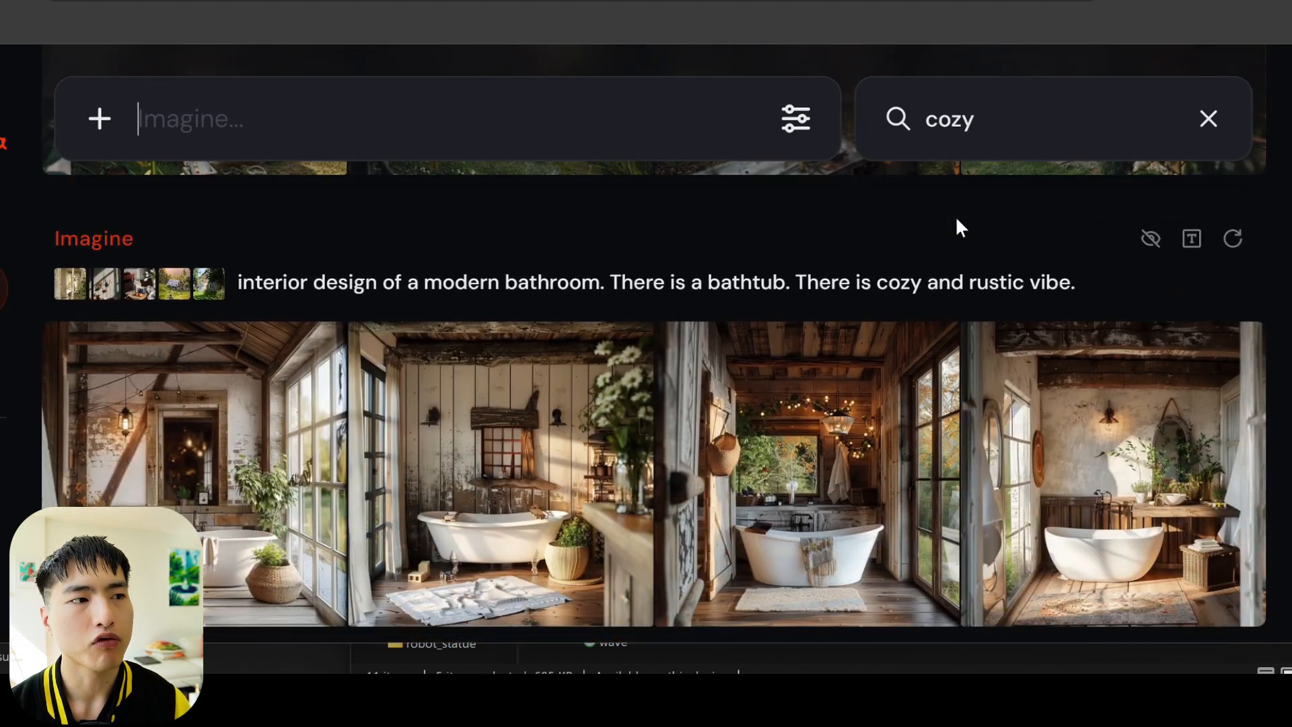
scroll(956, 220, "down", 2)
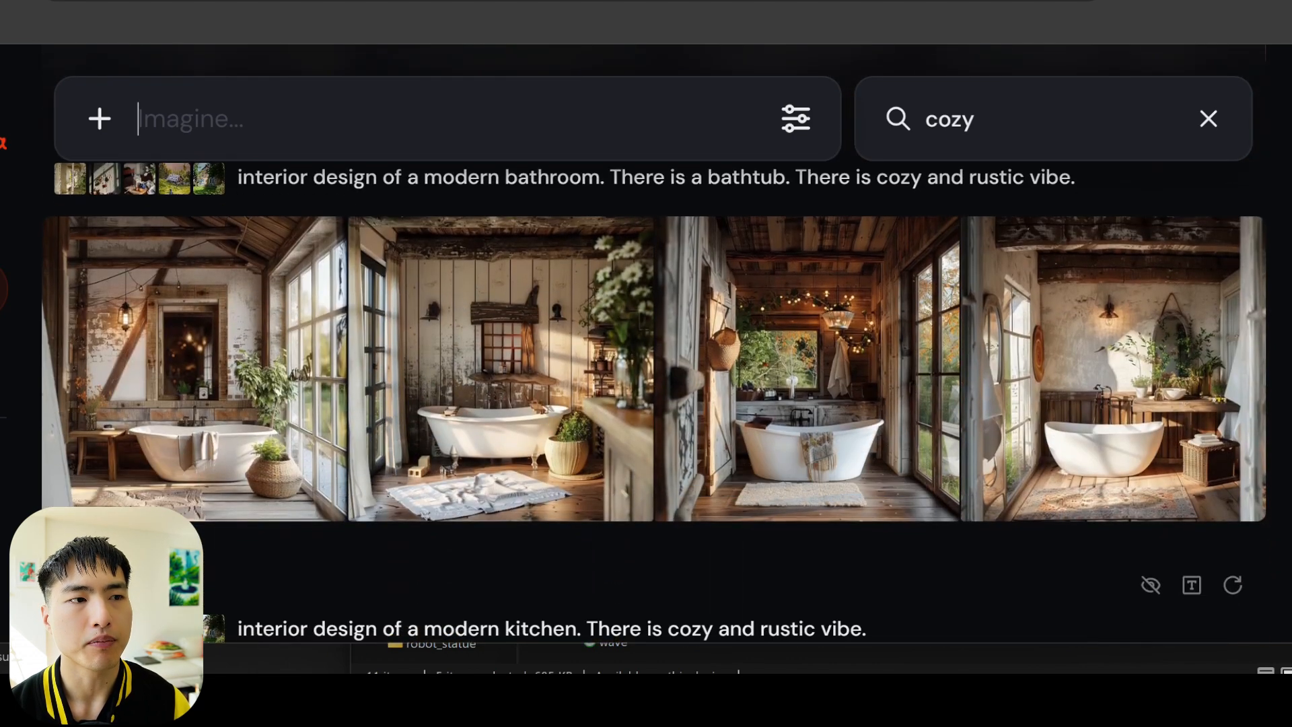
scroll(654, 398, "up", 1)
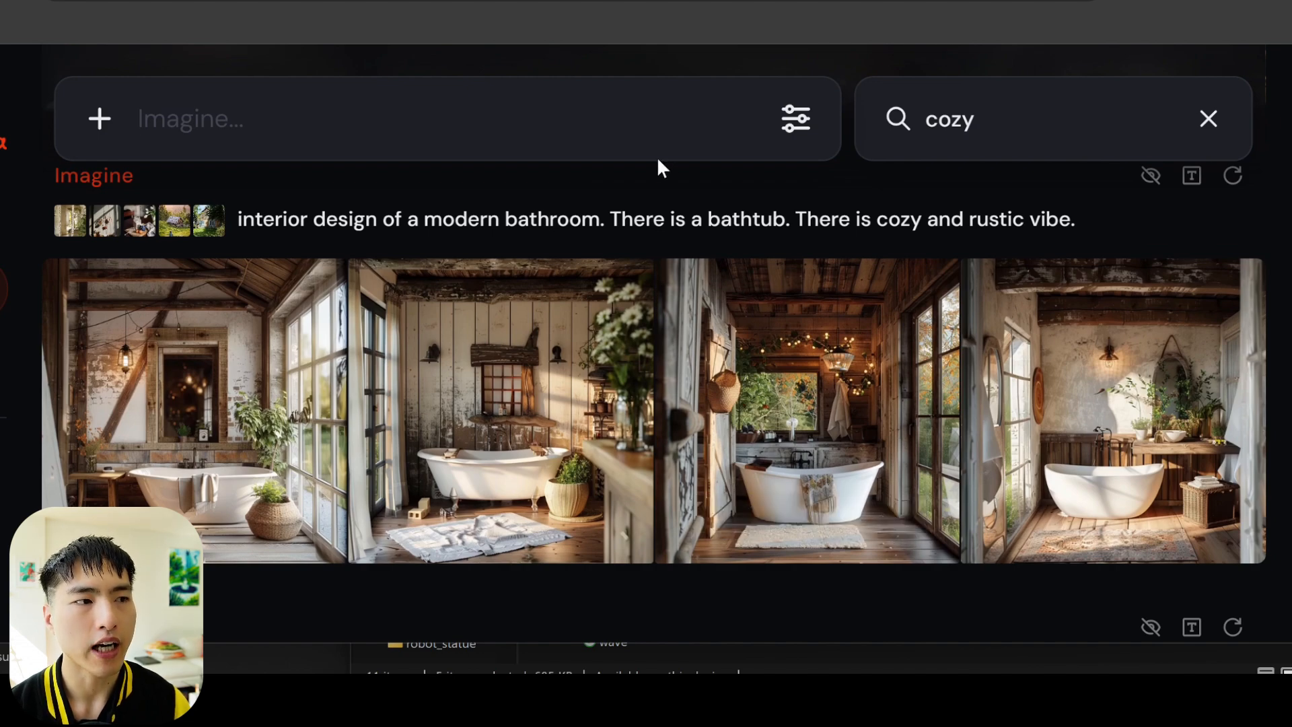
scroll(675, 366, "down", 8)
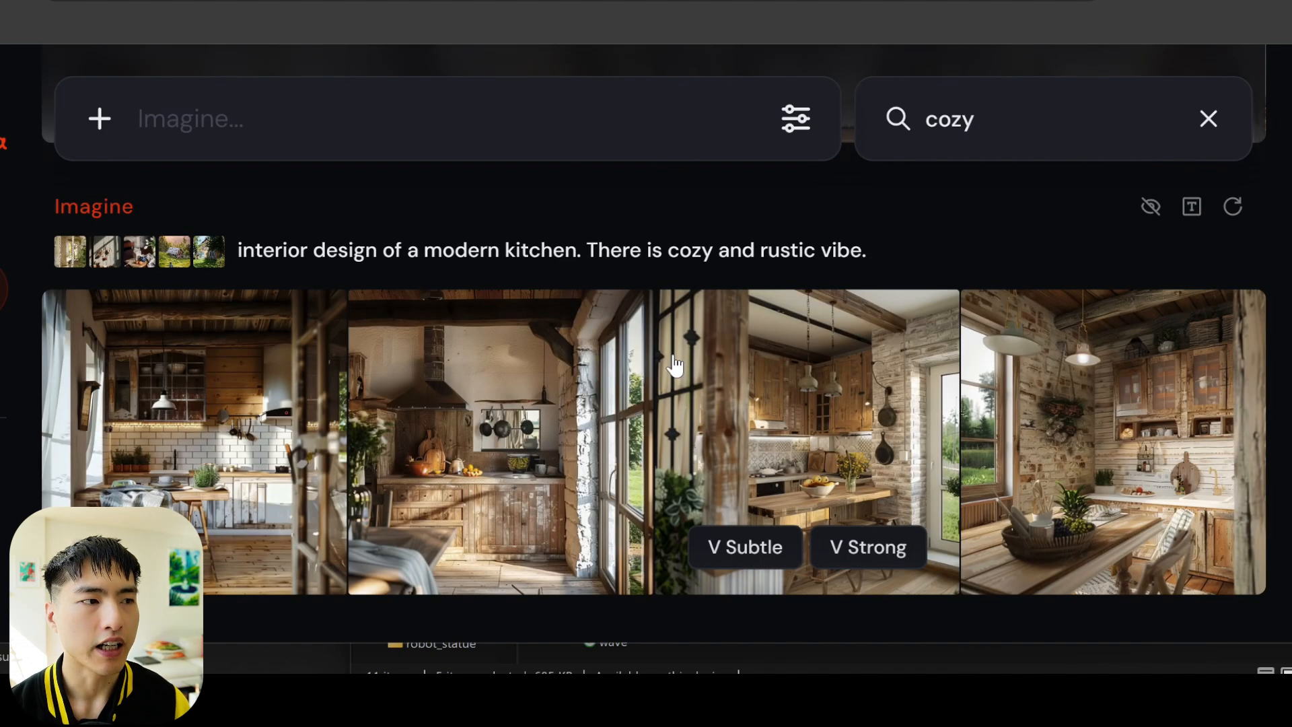
scroll(645, 249, "down", 9)
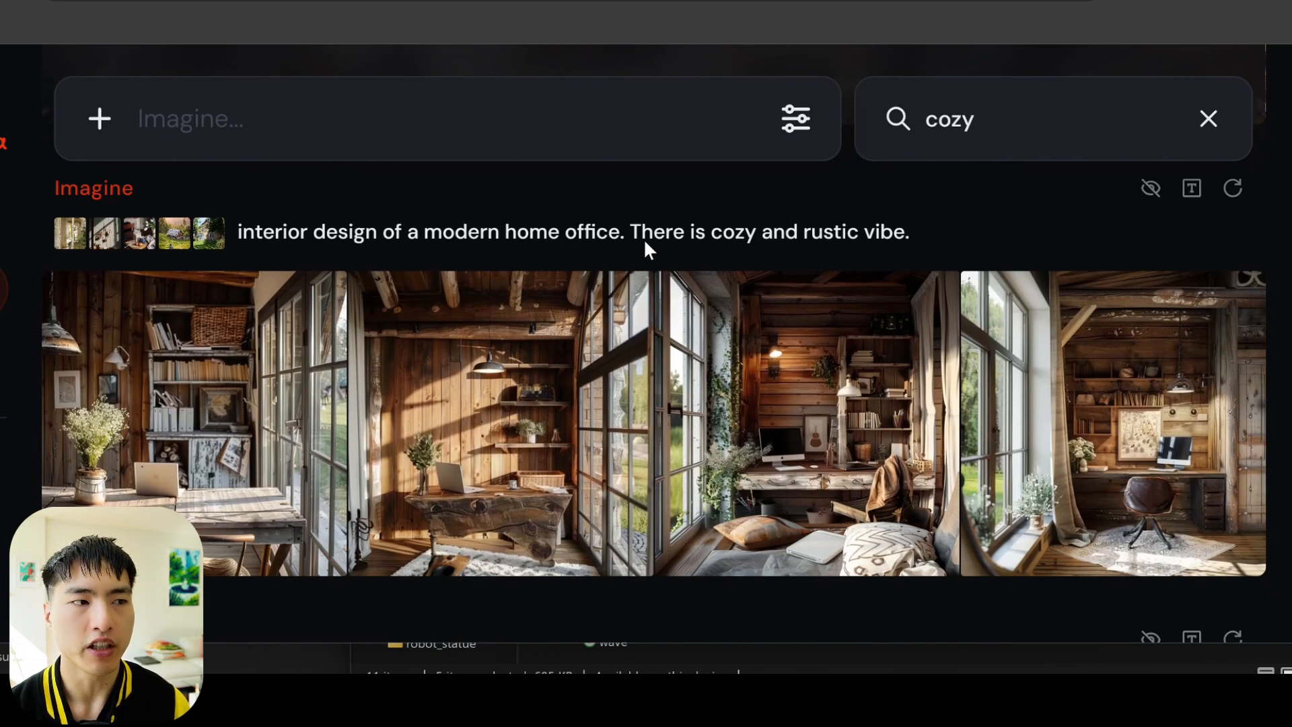
scroll(643, 238, "down", 9)
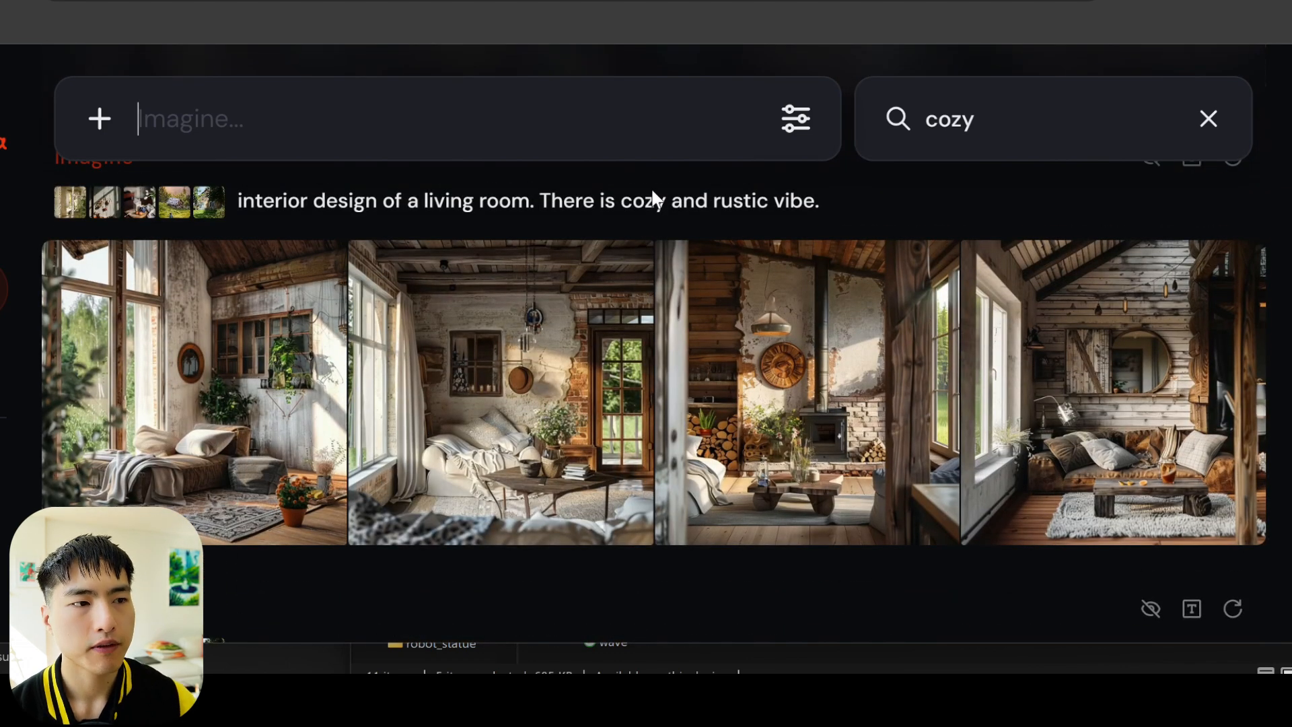
scroll(651, 191, "down", 9)
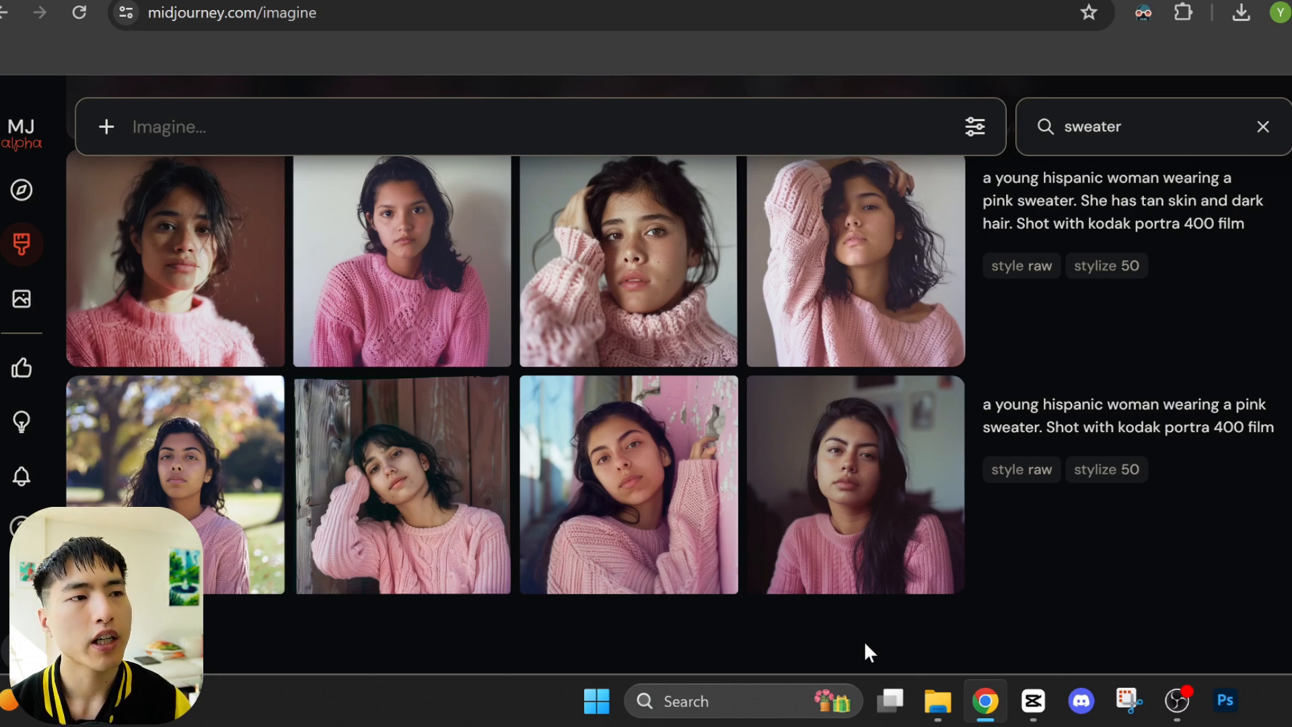
- Add the indoor pink sweater portrait with long dark hair to the prompt and set it as a character reference
left_click_drag(855, 460, 150, 219)
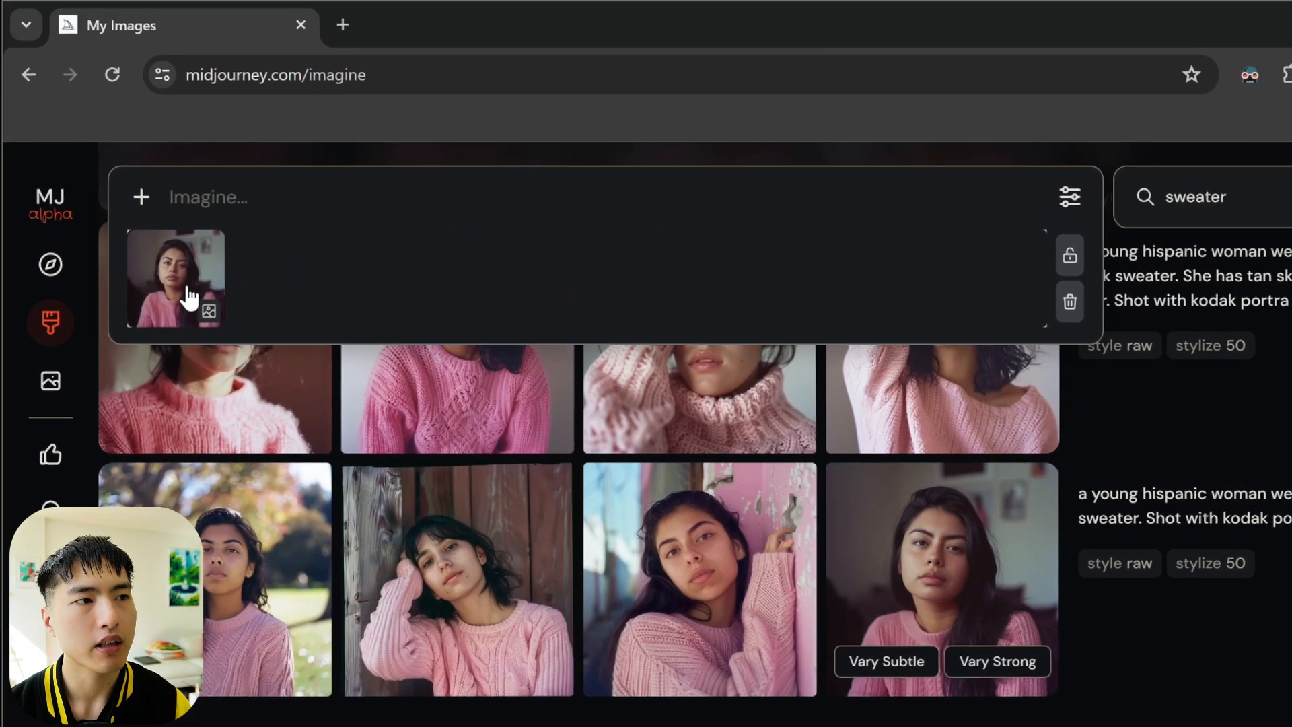
mouse_move(173, 274)
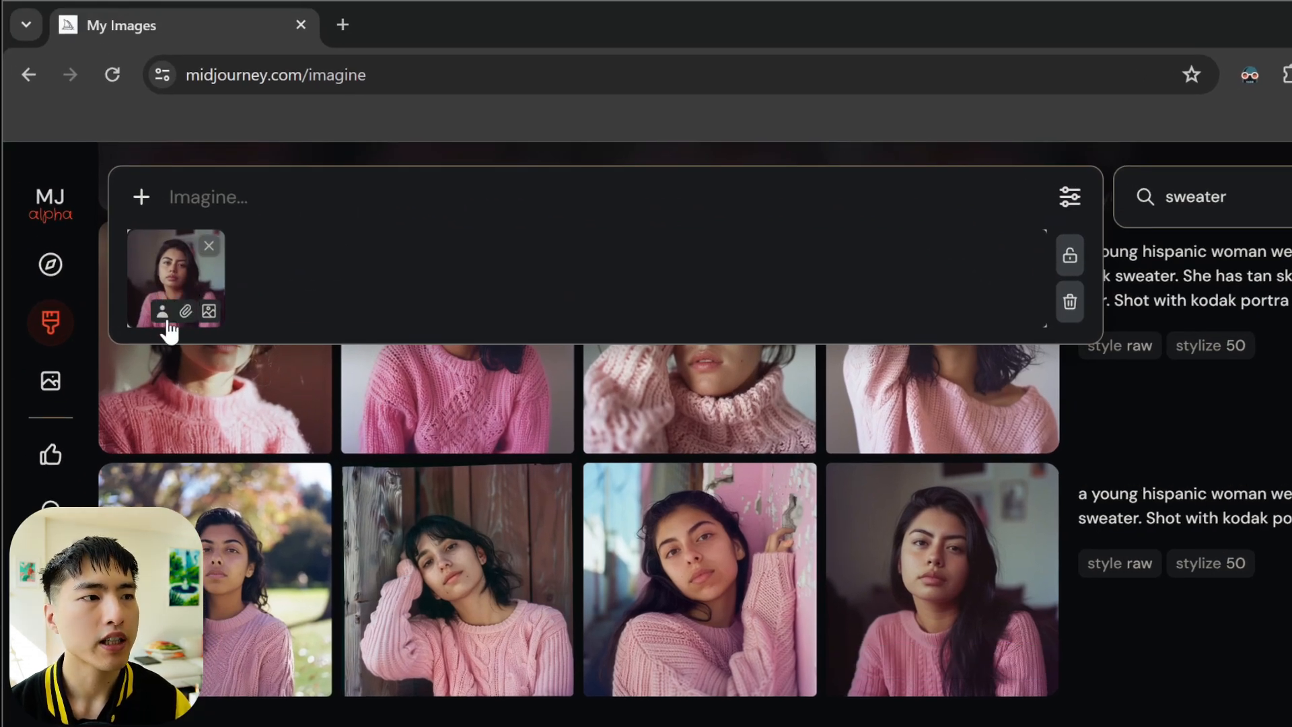
left_click(164, 313)
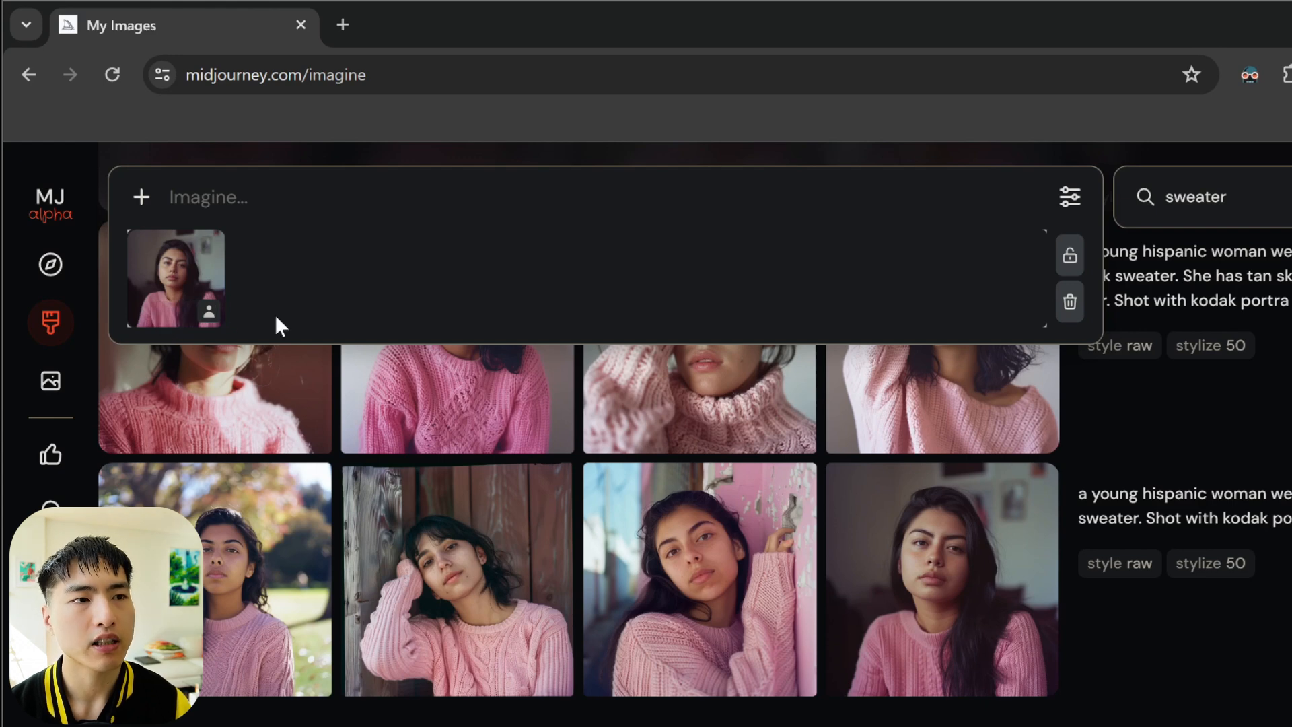
- Reuse the portrait's prompt, prefix "Side profile shot from the side,", insert "She is happy and smiling." after the sweater sentence, and review the generated images
type("a young hispanic woman wearing a pink sweater. Shot with kodak portra 400 film --style raw --stylize 50")
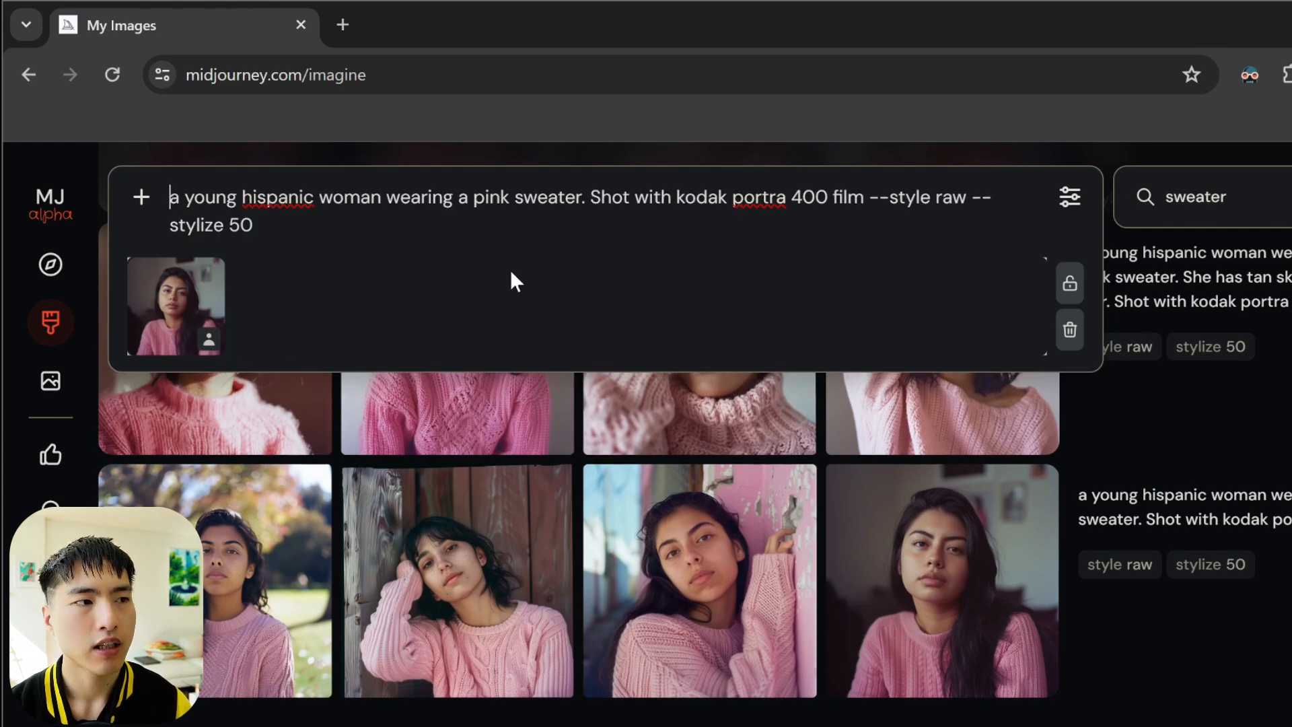
type("Side profile shot from the side,")
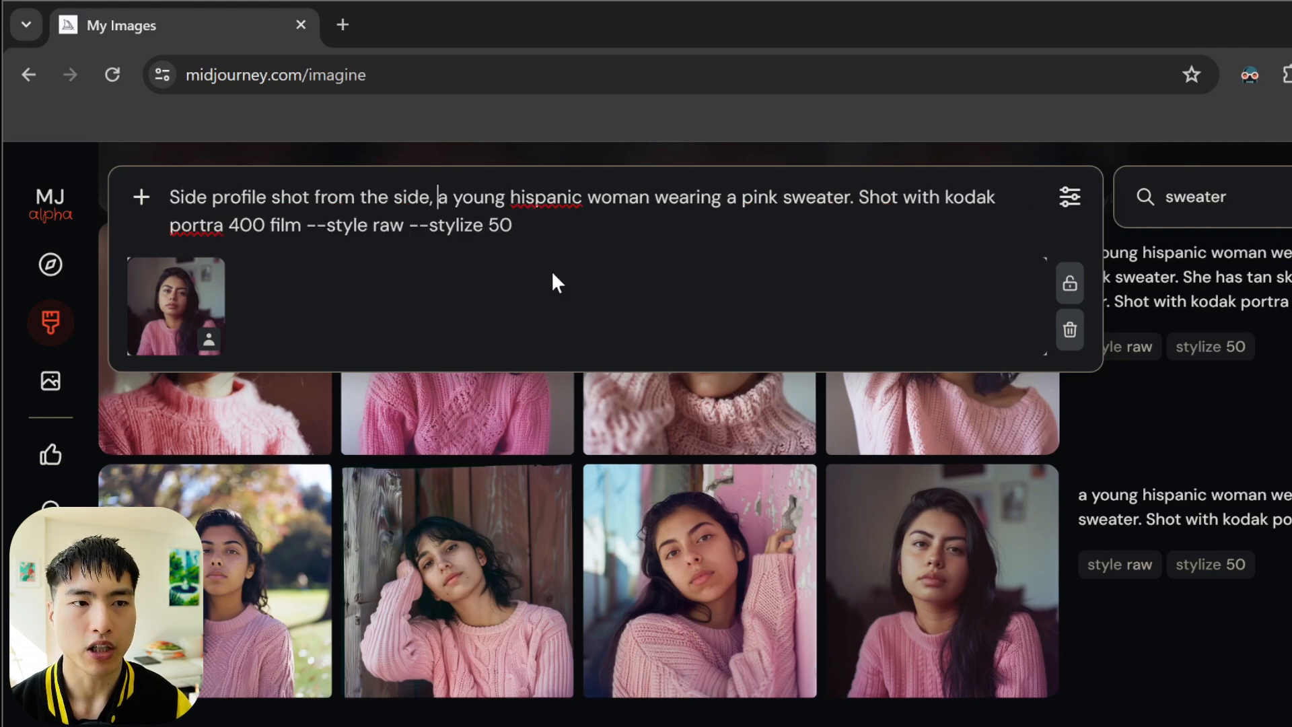
left_click(862, 195)
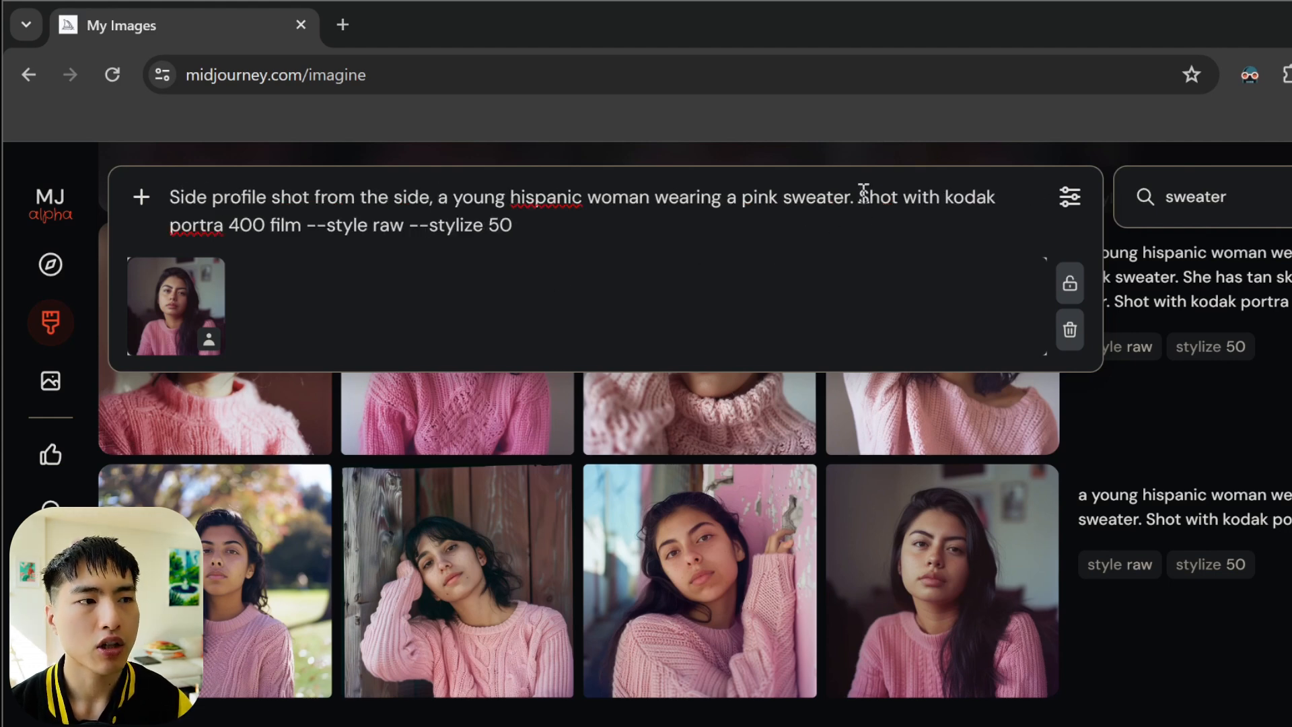
type("She is")
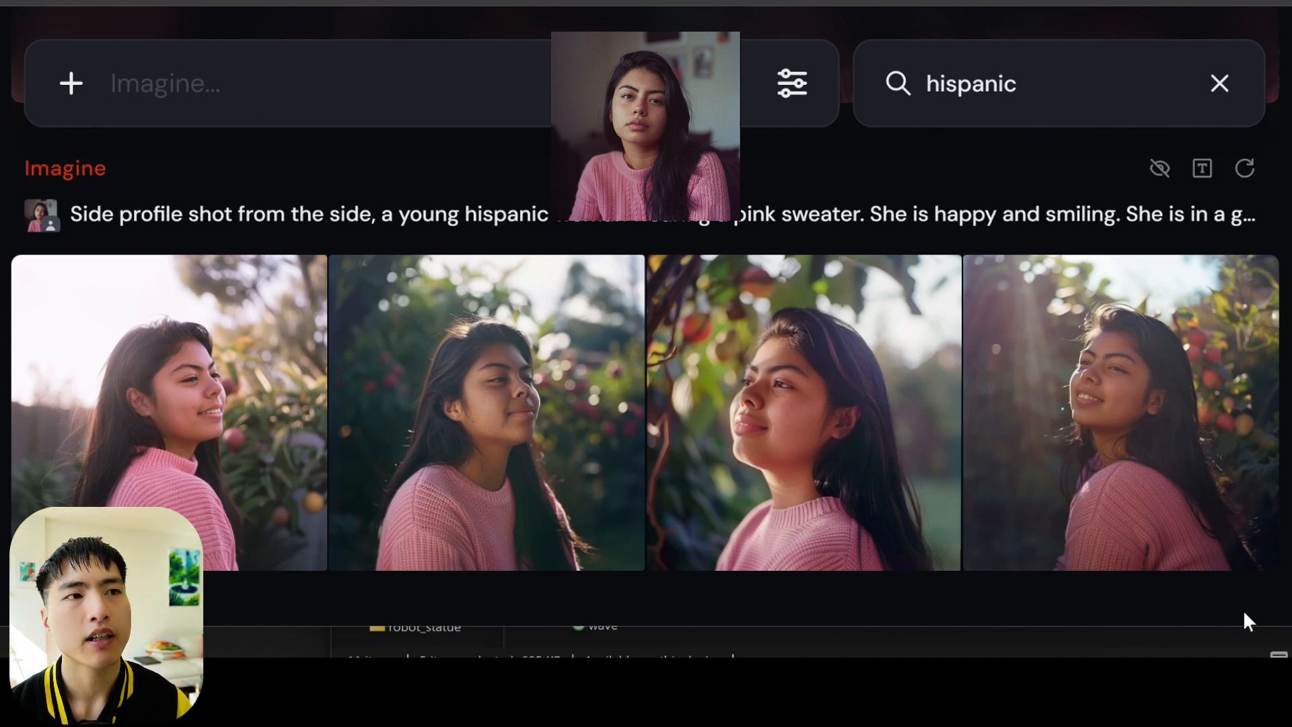
scroll(1242, 610, "up", 6)
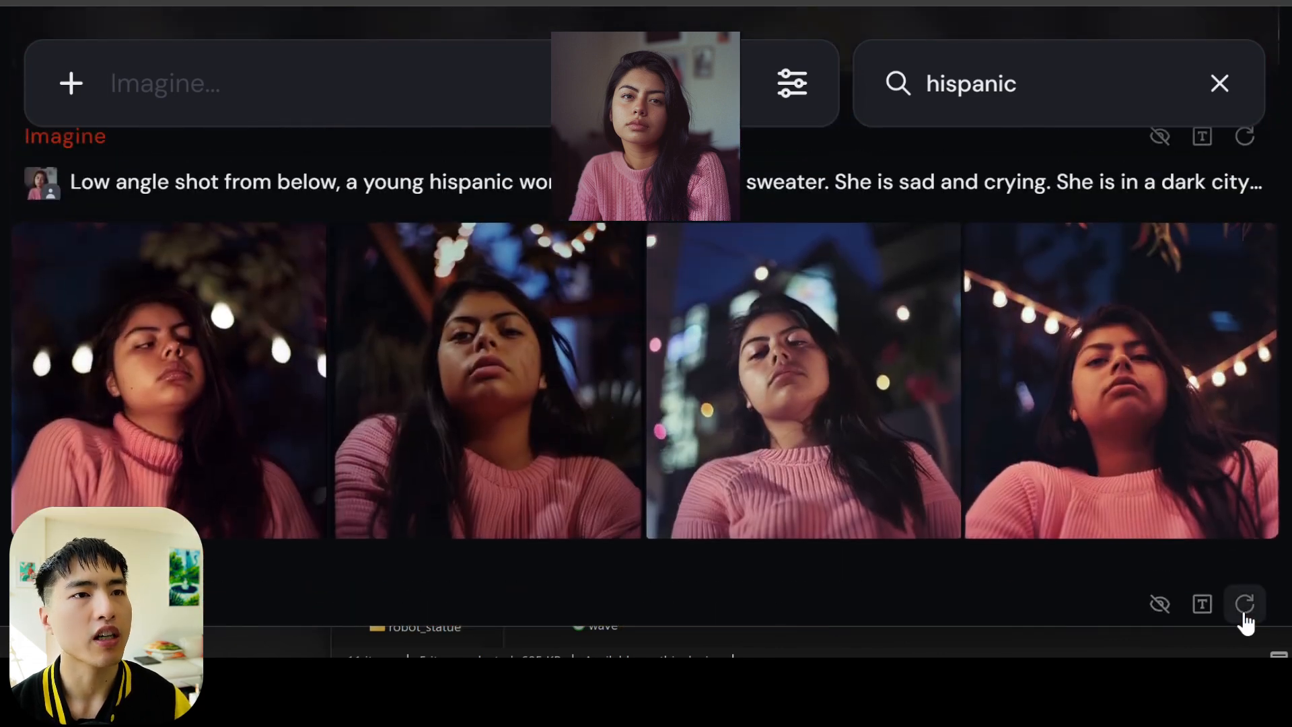